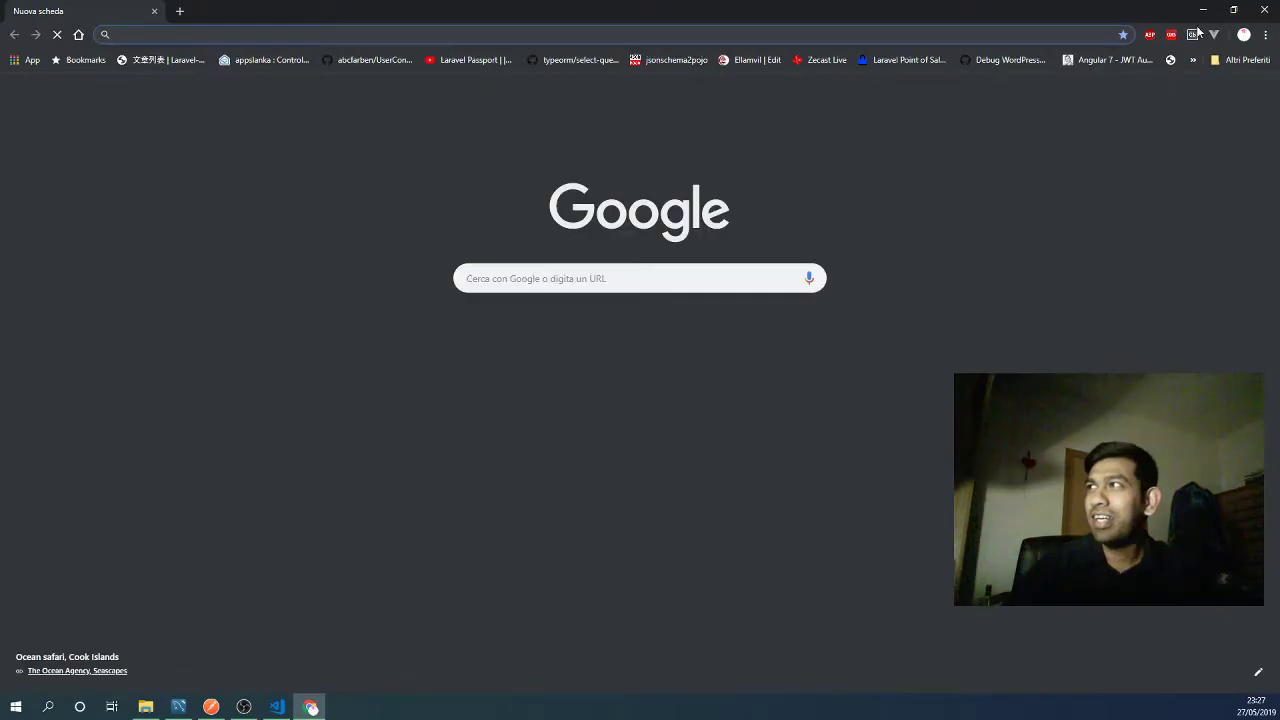
- Open a new incognito browser window and search Google for "goog"
left_click(1265, 36)
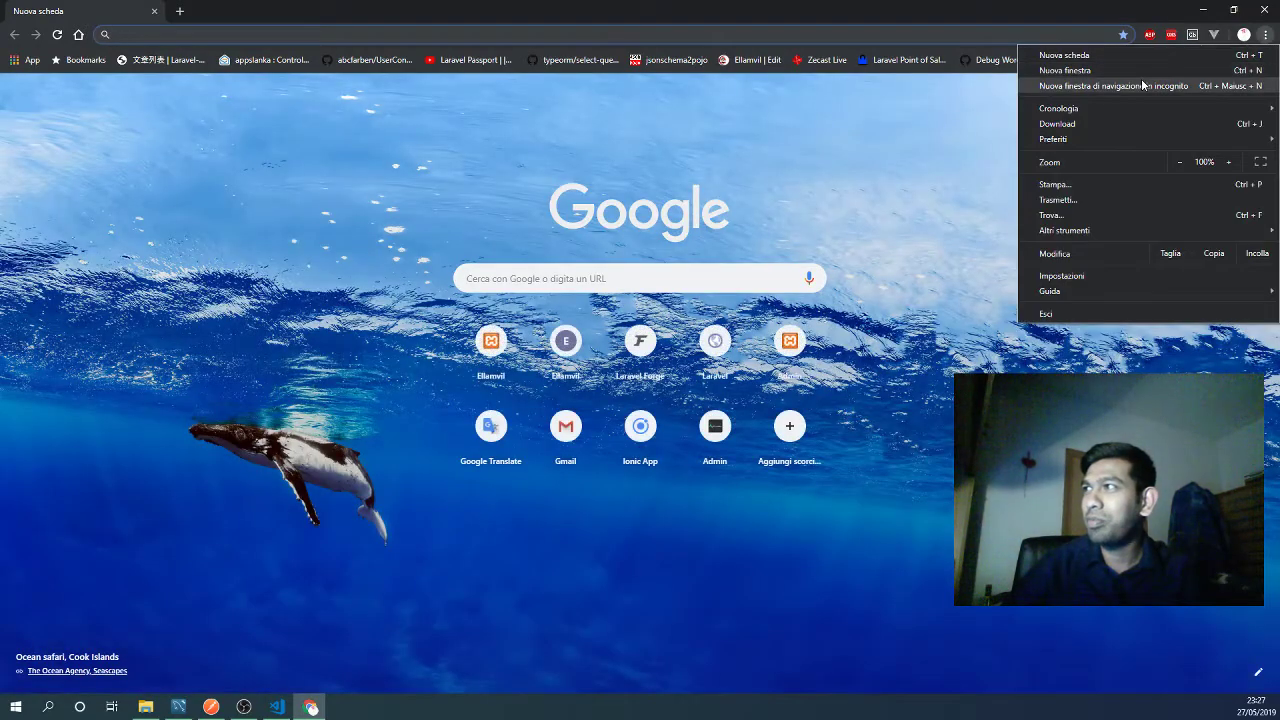
left_click(1150, 86)
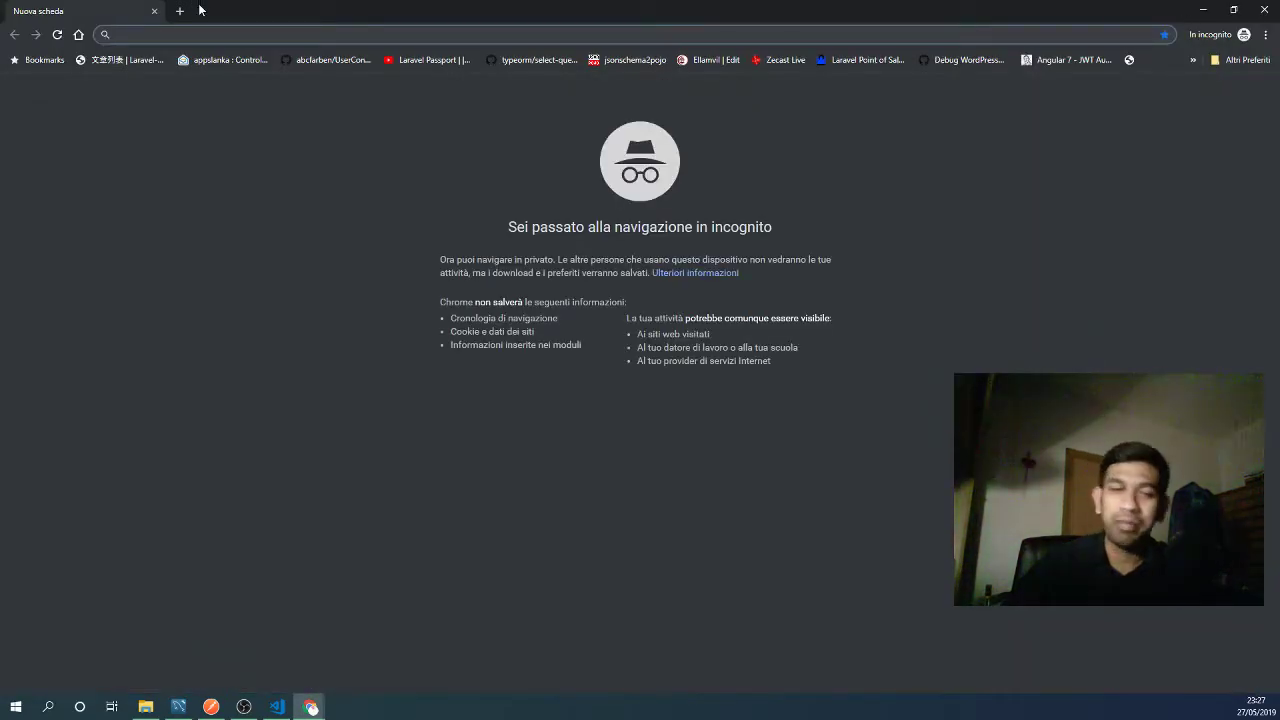
type("goog")
key("Return")
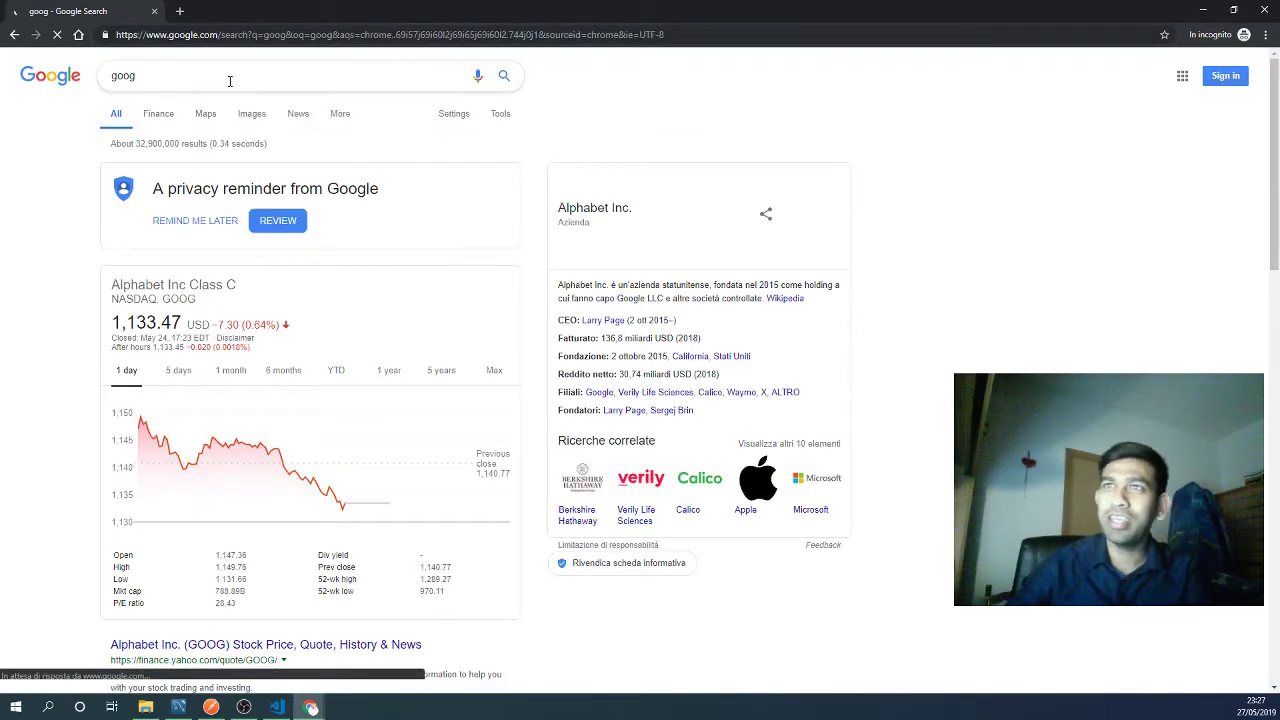
- Search Google for "flutter" and open the official flutter.dev website from the results
left_click(229, 81)
type("flute")
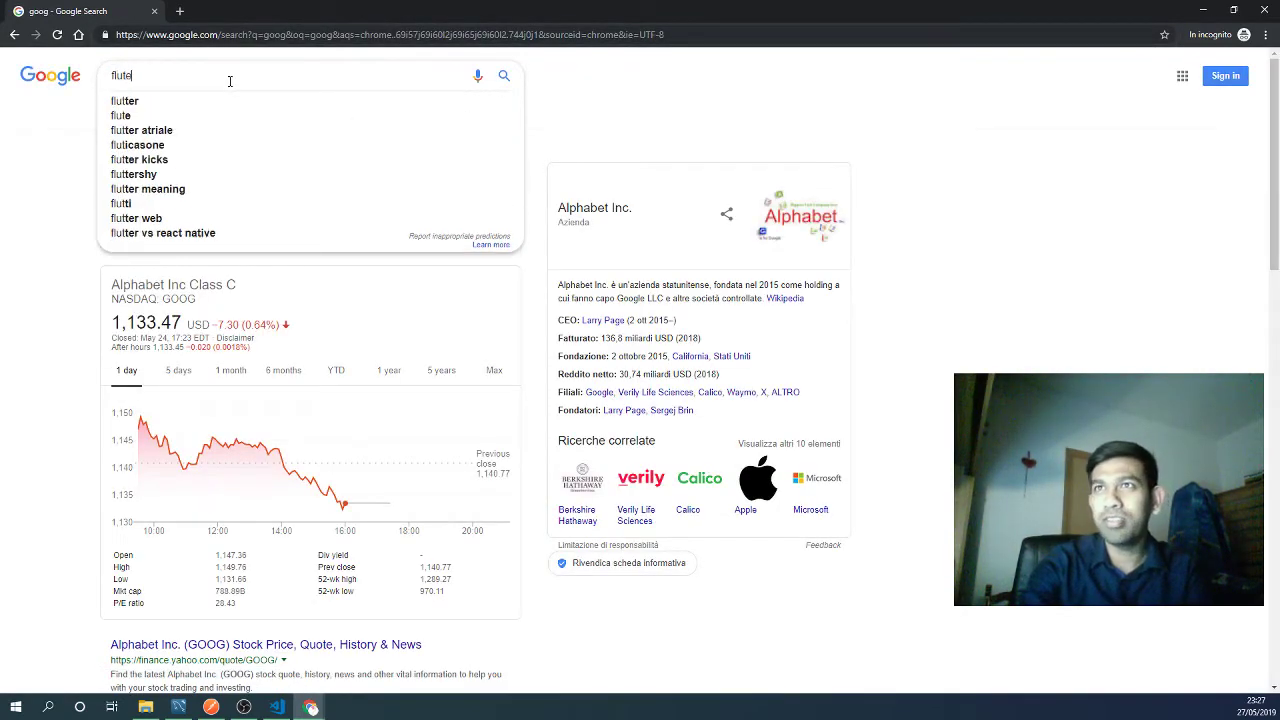
key("BackSpace")
type("ter")
key("Return")
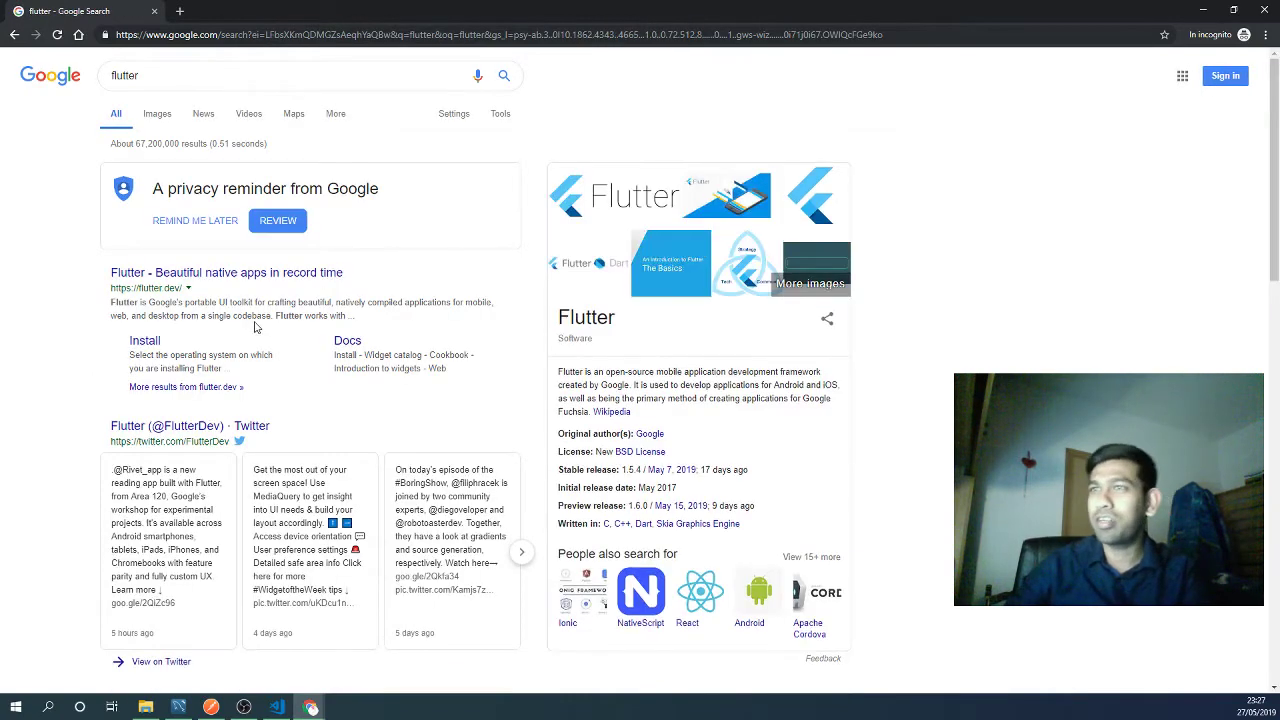
middle_click(275, 278)
left_click(218, 16)
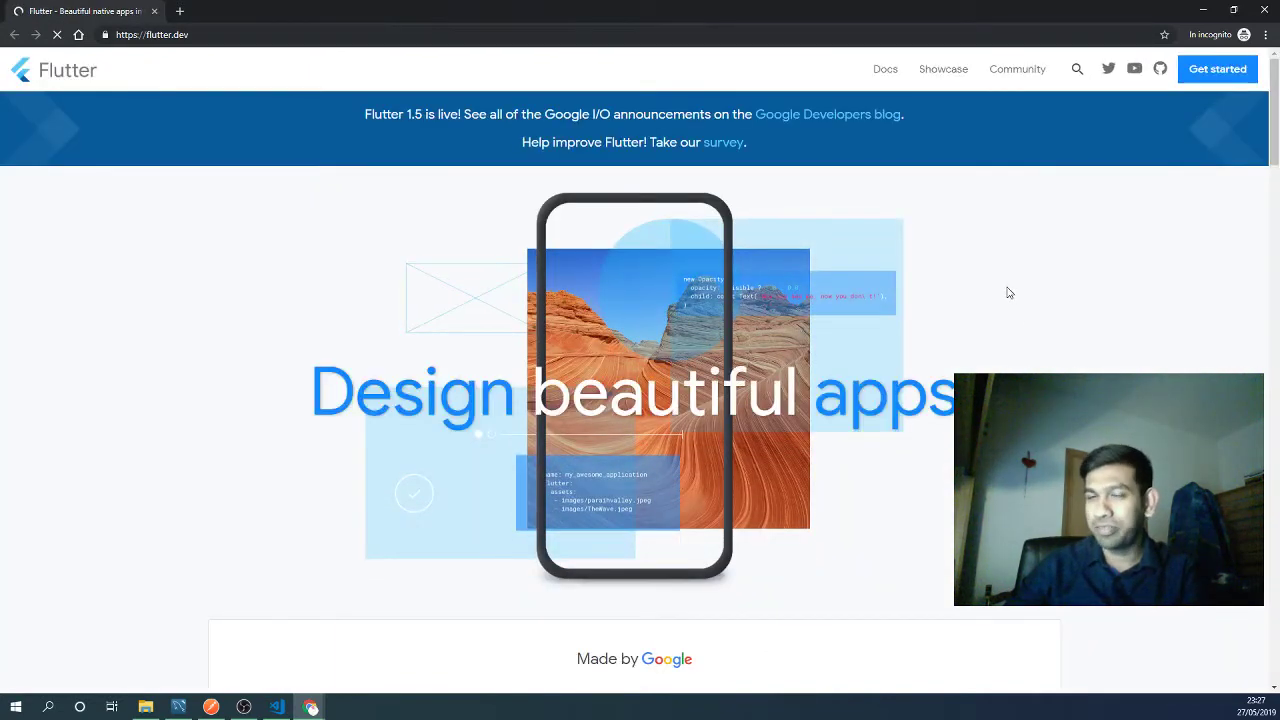
- Examine the Flutter homepage's opening banner and highlight its "Made by Google" line
triple_click(350, 400)
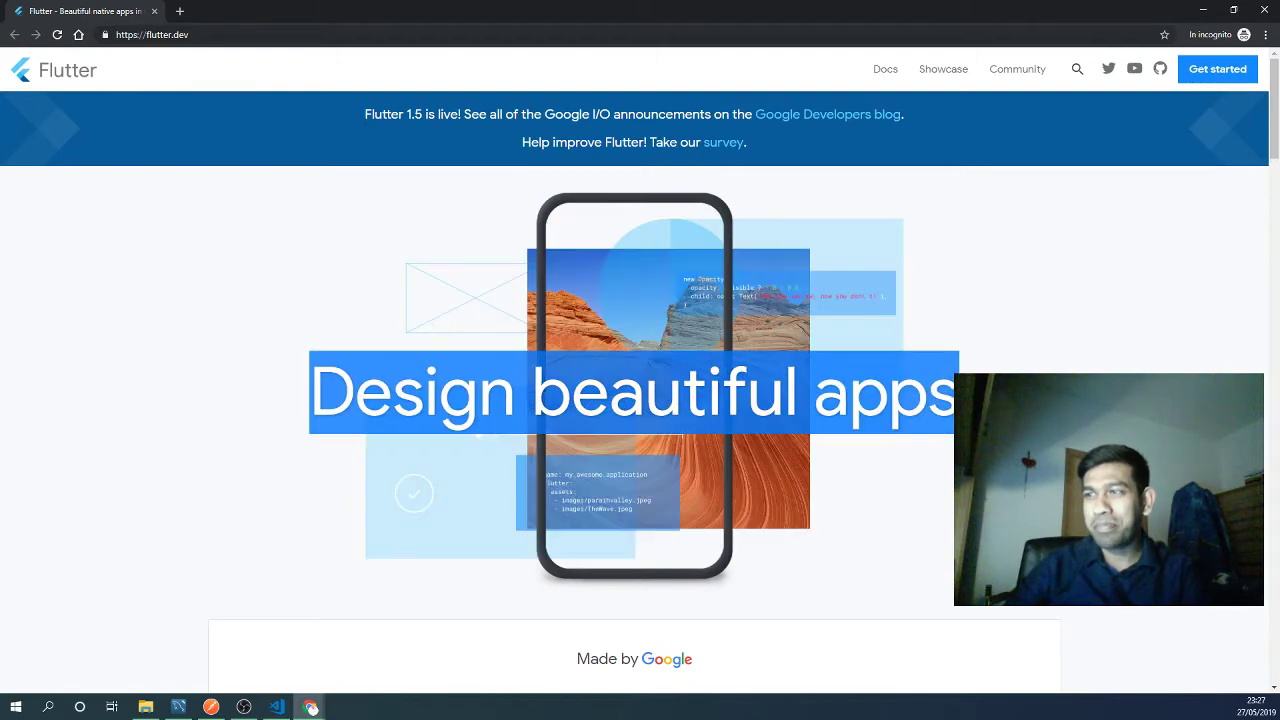
scroll(706, 330, "down", 3)
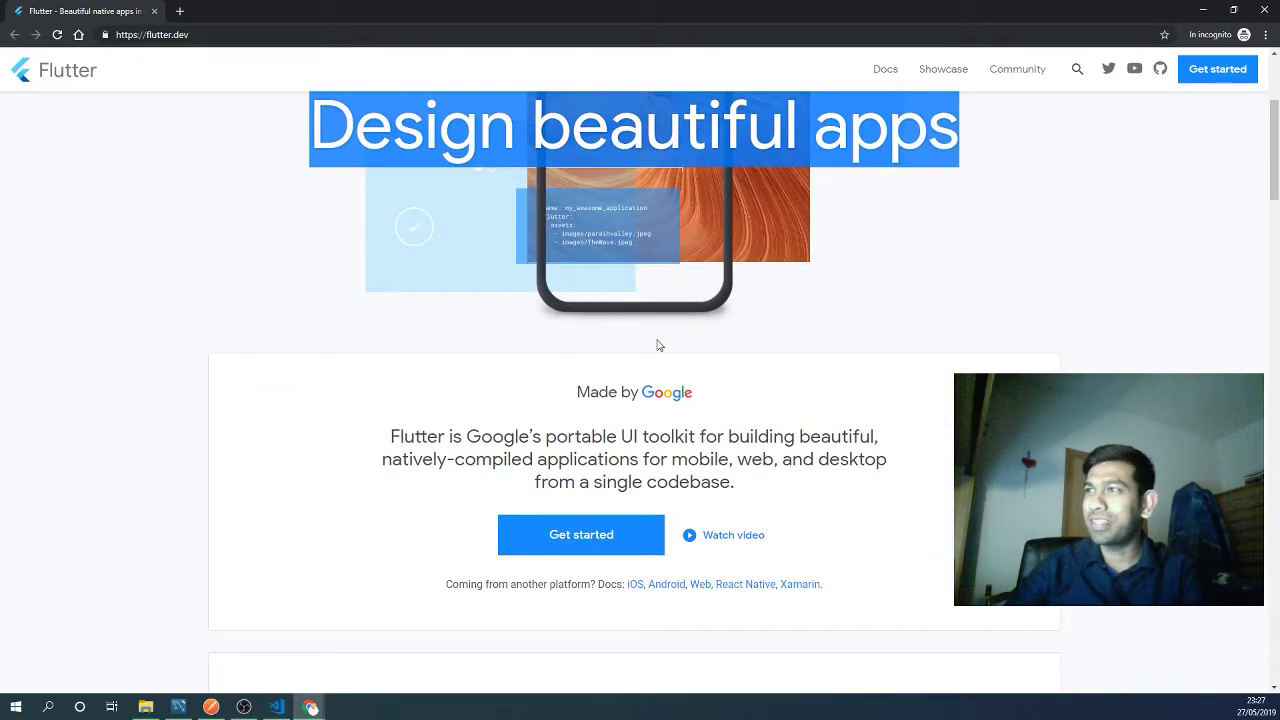
left_click_drag(560, 395, 800, 403)
scroll(866, 389, "up", 1)
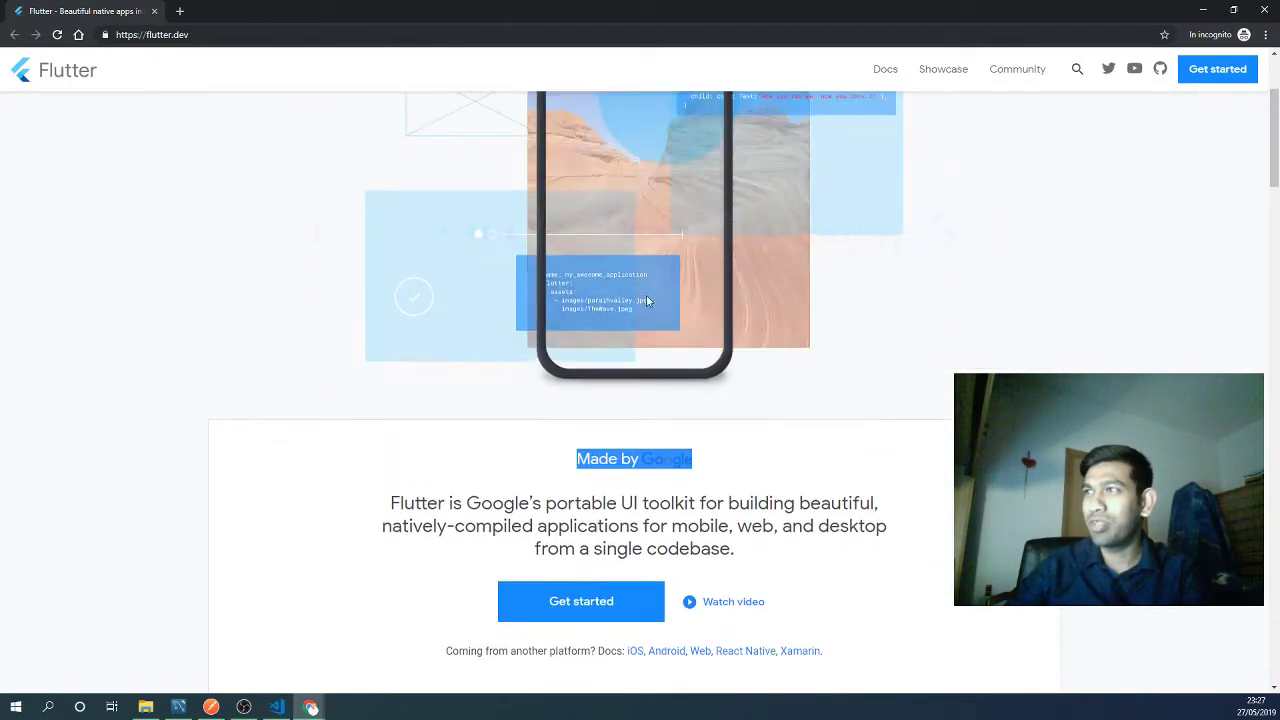
scroll(583, 386, "up", 2)
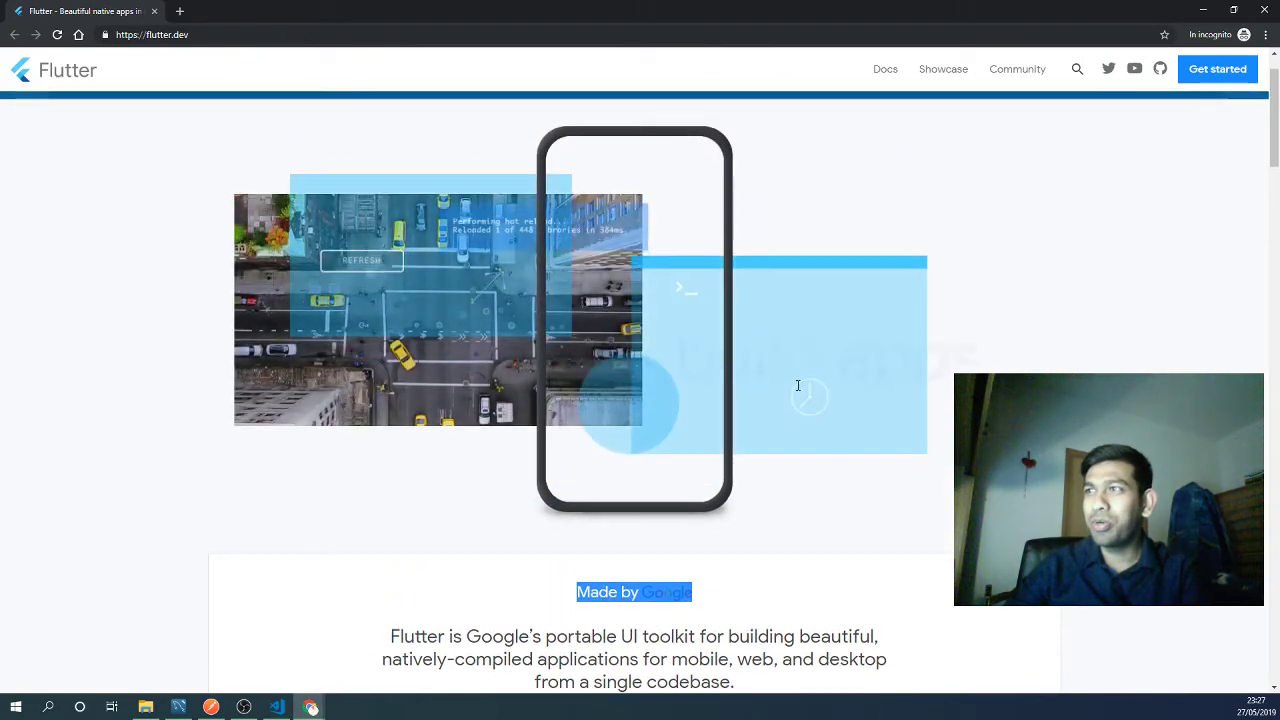
scroll(689, 392, "down", 3)
scroll(689, 392, "down", 1)
left_click_drag(541, 338, 749, 340)
left_click(750, 328)
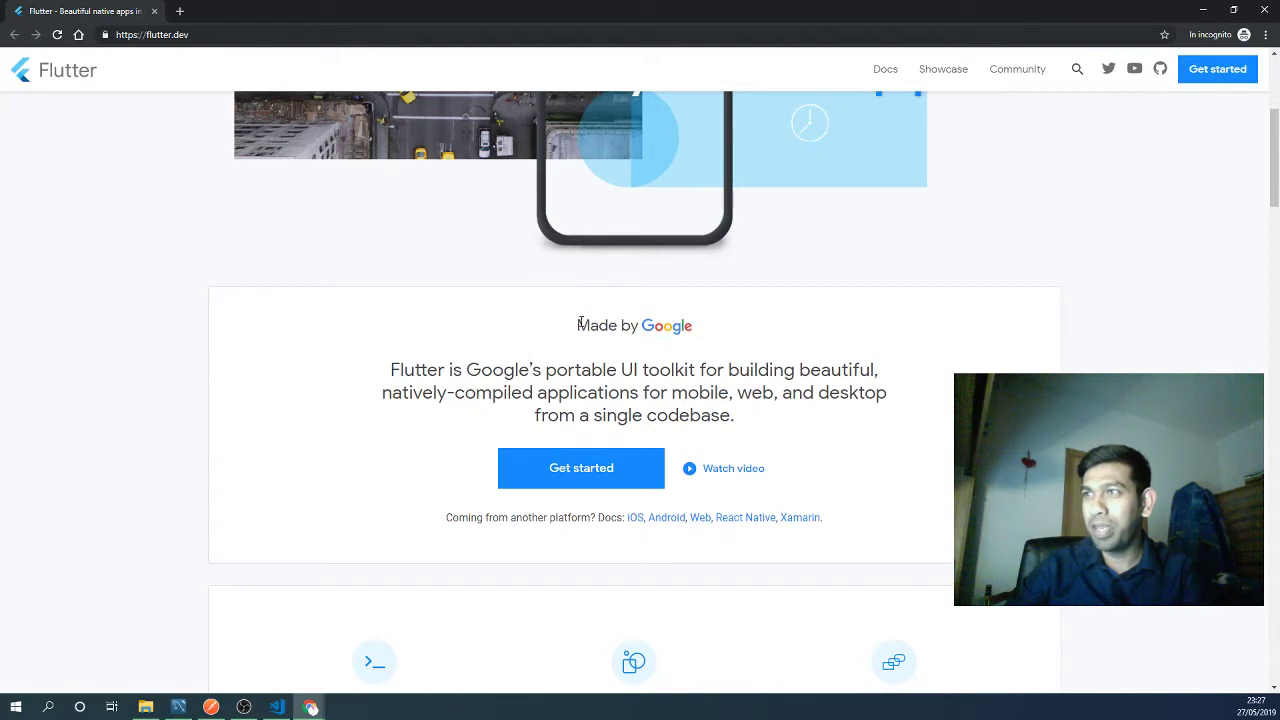
left_click_drag(580, 323, 714, 329)
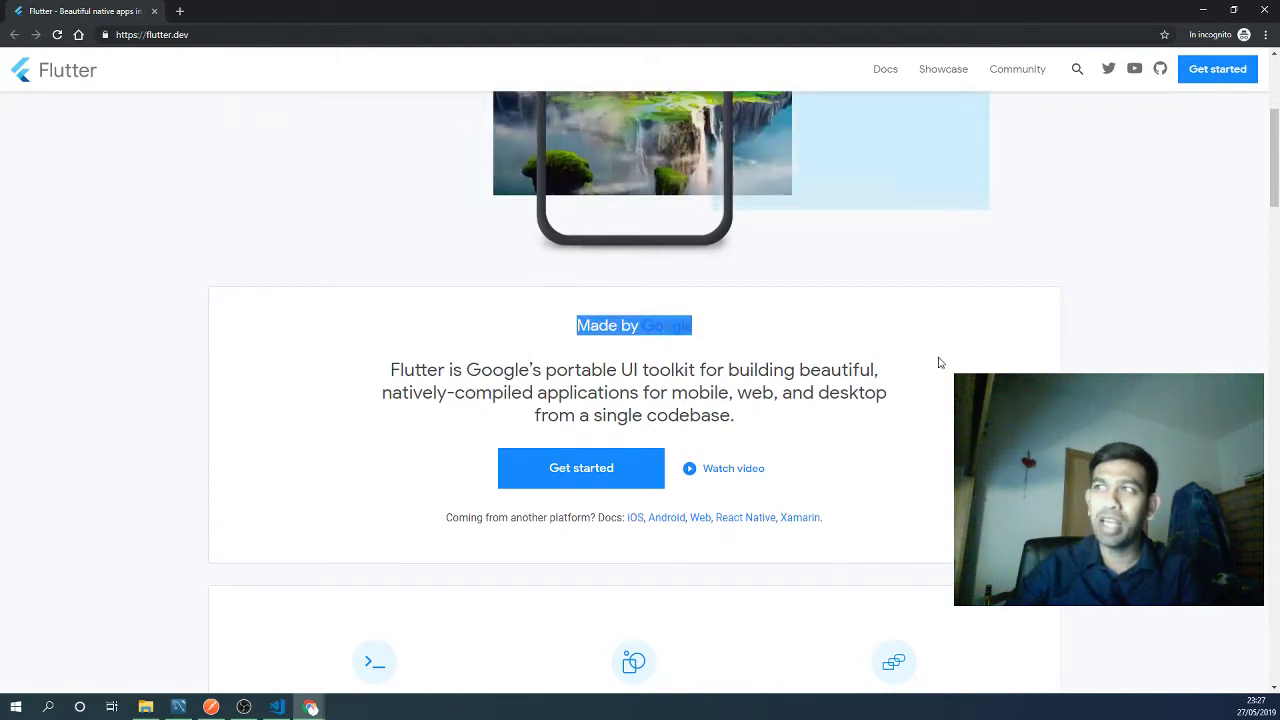
- Review the Flutter homepage from the banner through the feature overview to the "Fast development" section on hot reload
scroll(743, 463, "up", 4)
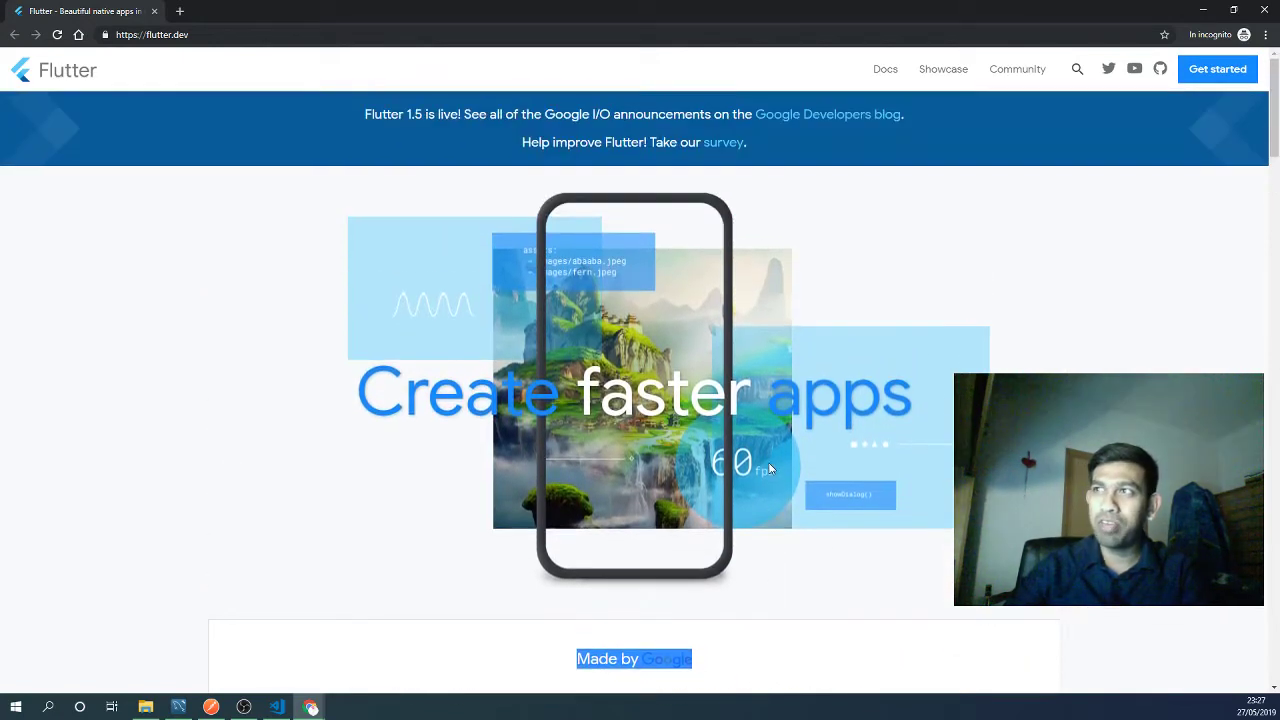
scroll(768, 468, "down", 5)
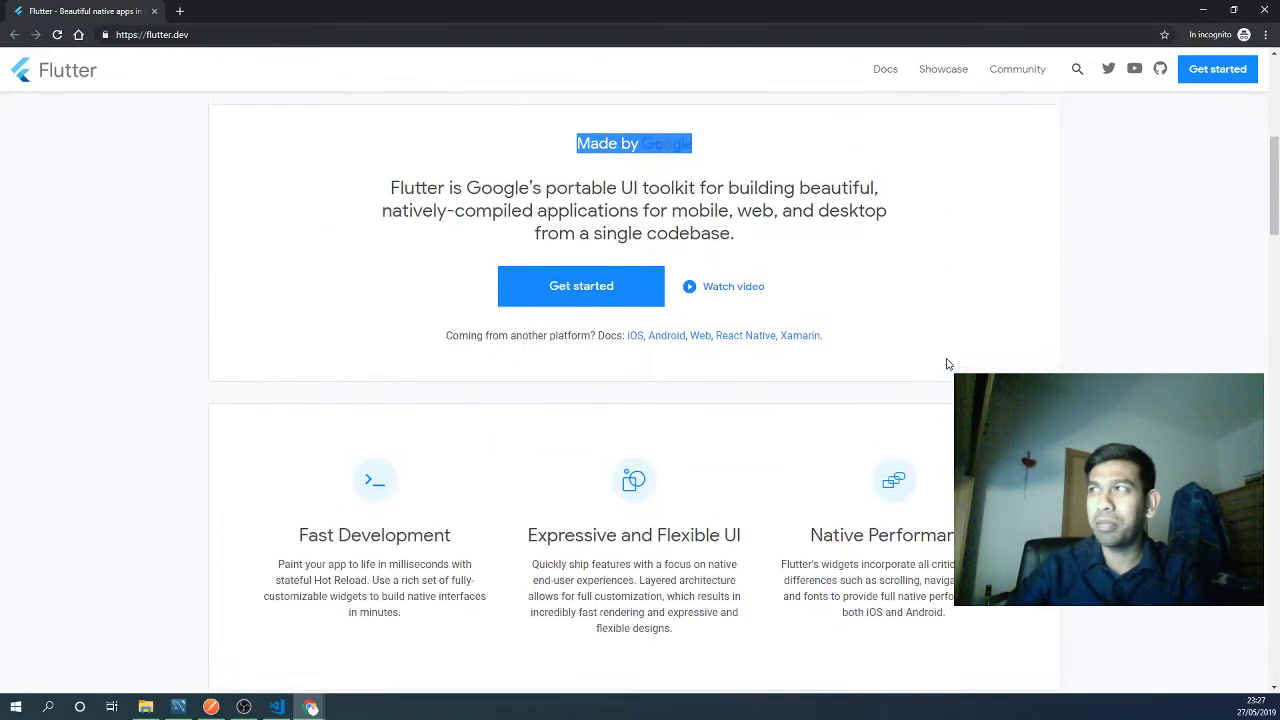
scroll(948, 364, "up", 5)
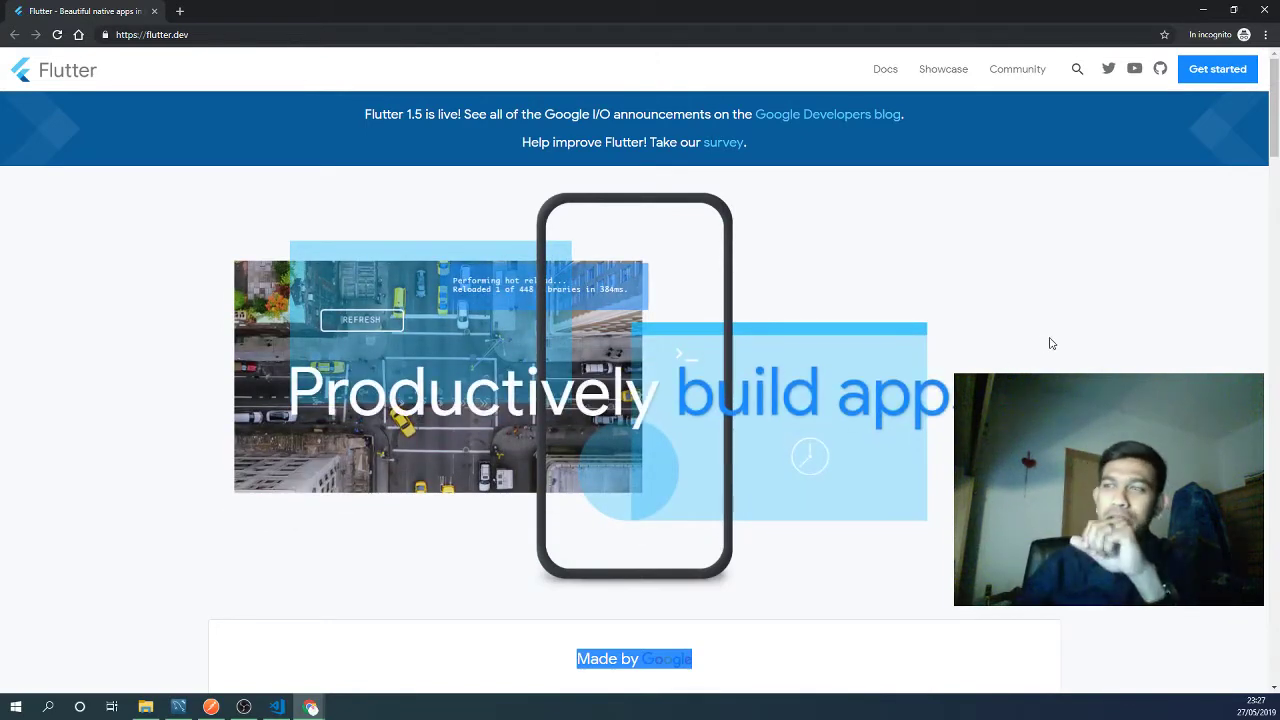
scroll(560, 443, "down", 4)
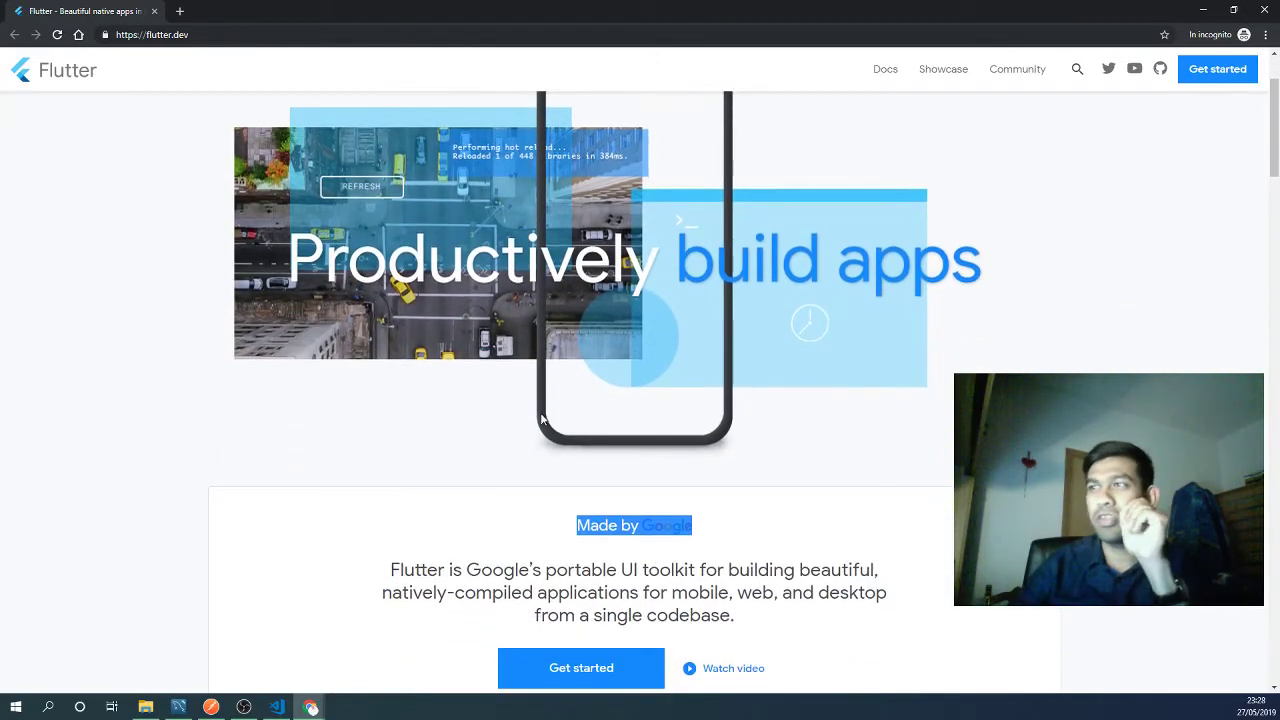
scroll(560, 443, "down", 1)
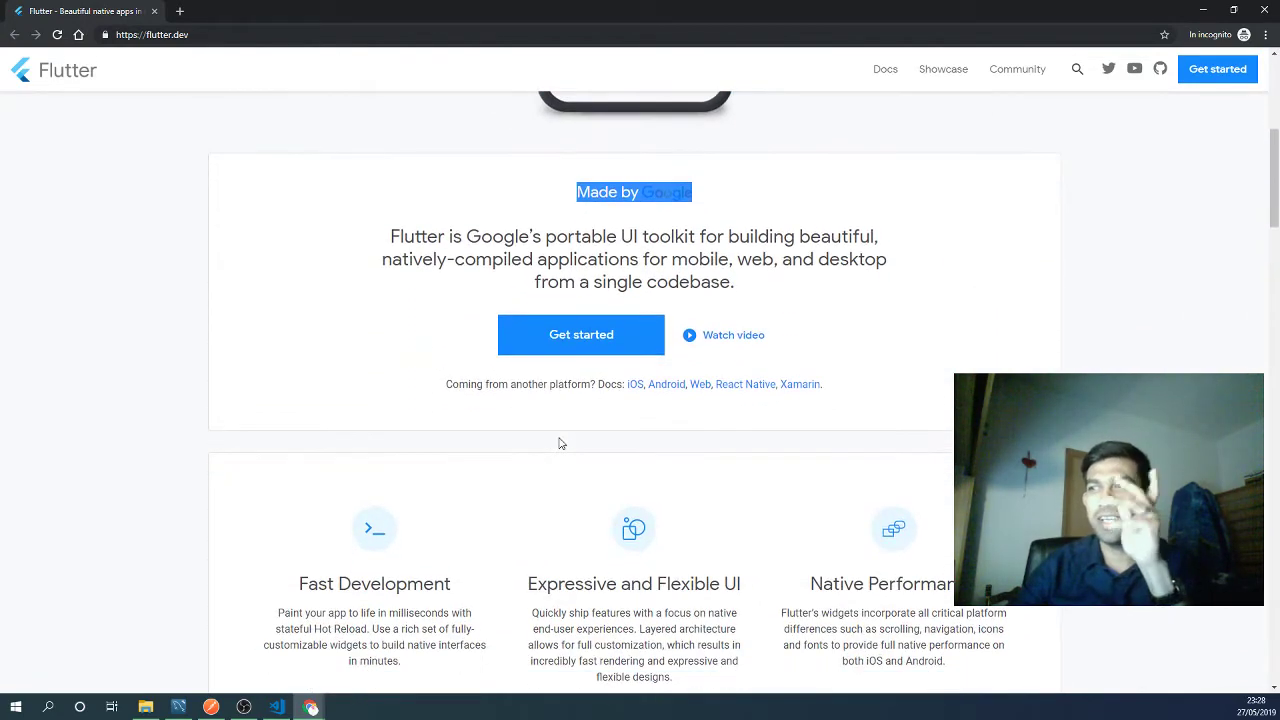
scroll(560, 443, "down", 2)
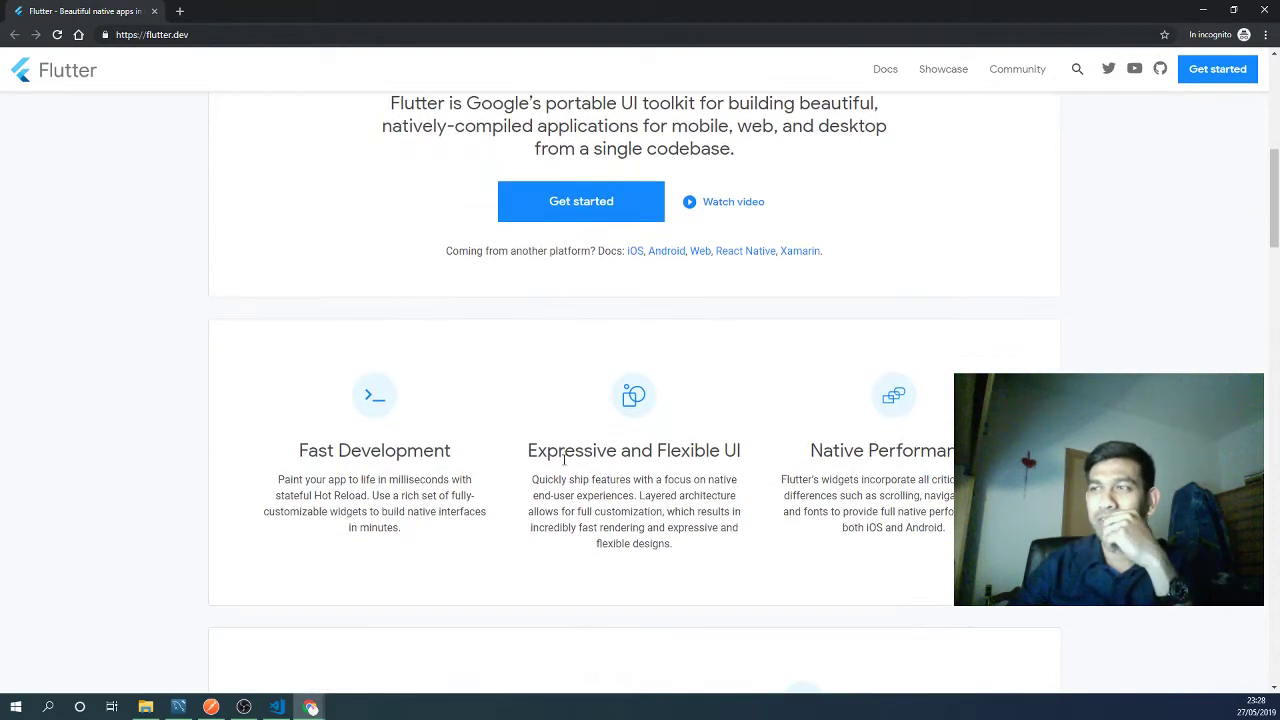
scroll(564, 459, "down", 8)
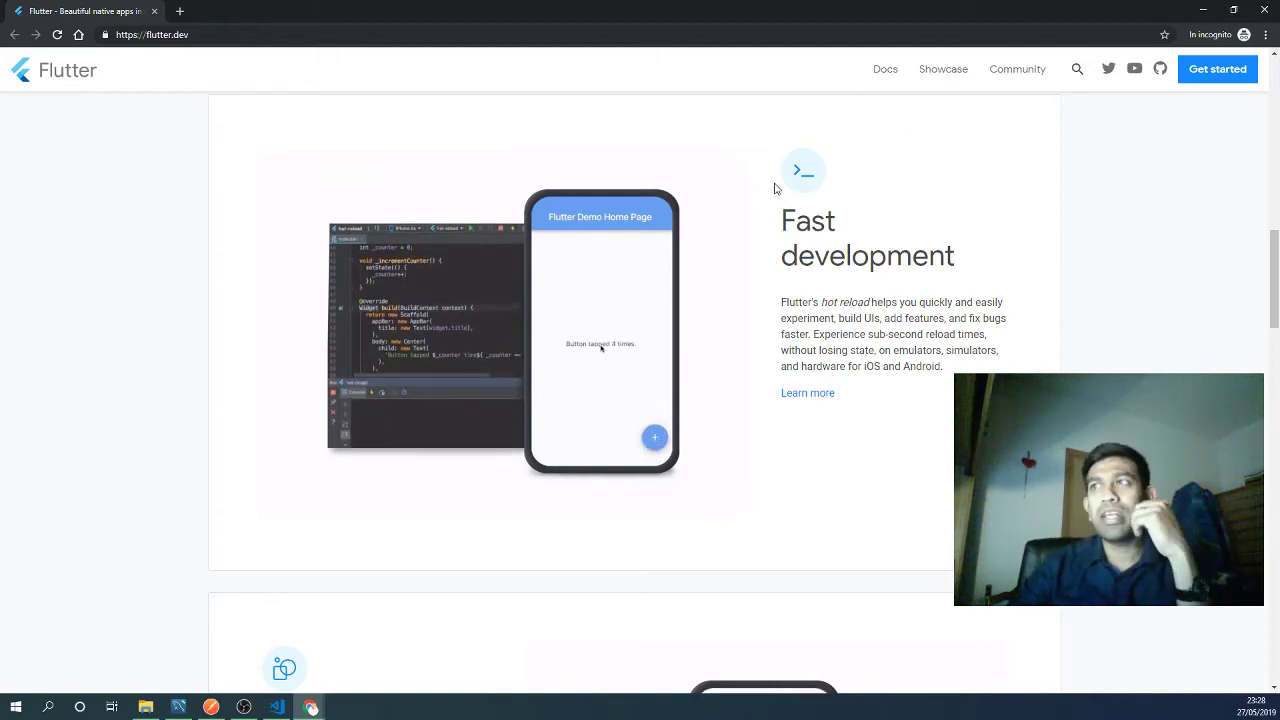
scroll(807, 404, "down", 1)
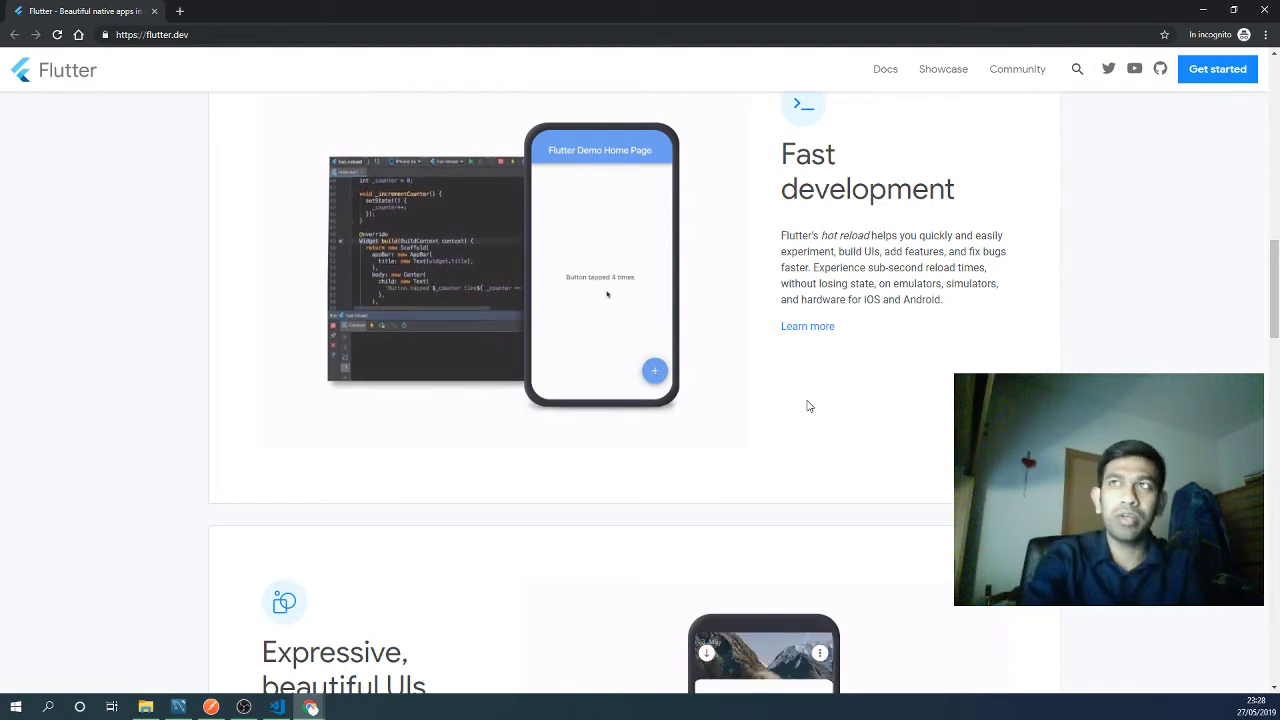
- Search for "dart language" in a new browser tab and open the official dart.dev website
key("ctrl+t")
type("dart l")
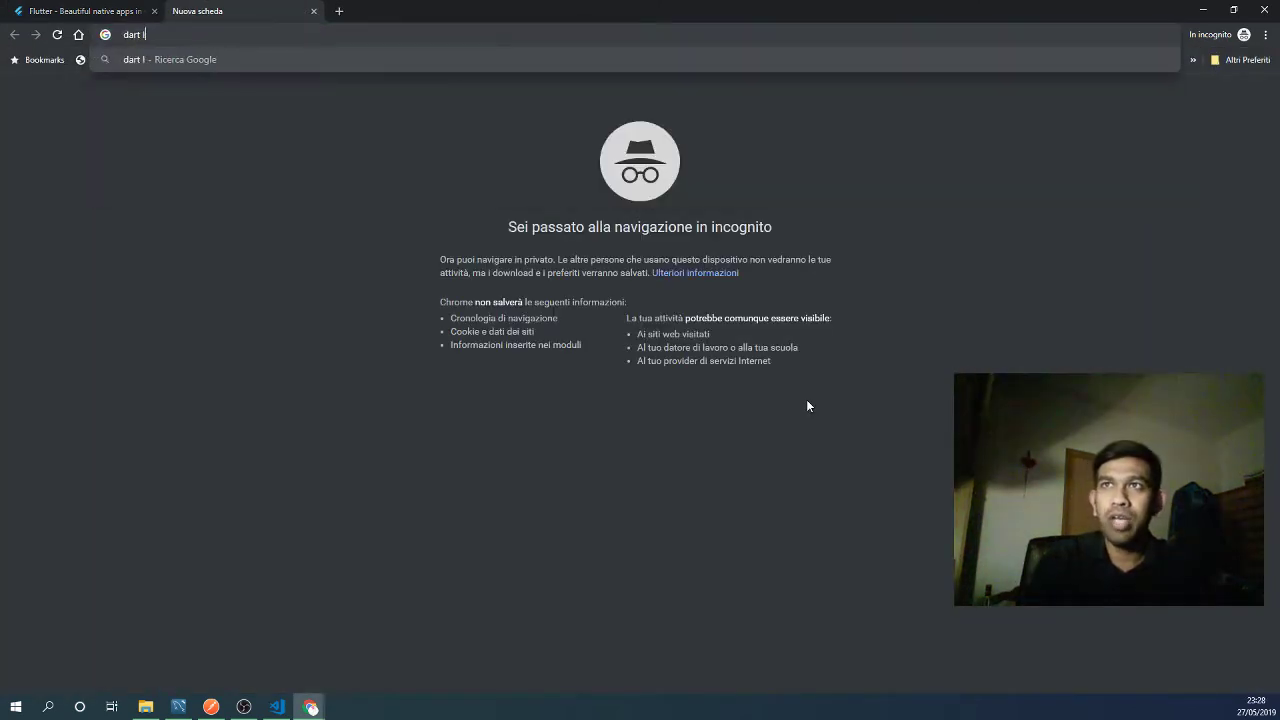
type("anguage")
key("Return")
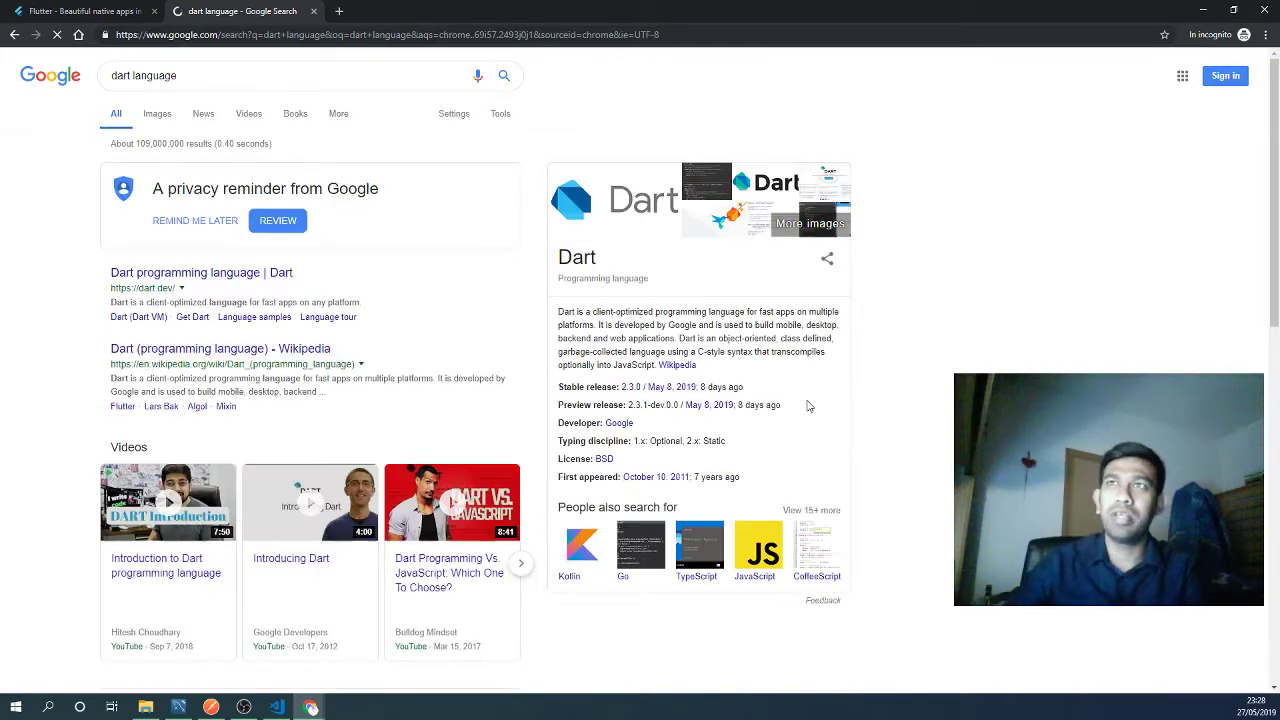
left_click(251, 274)
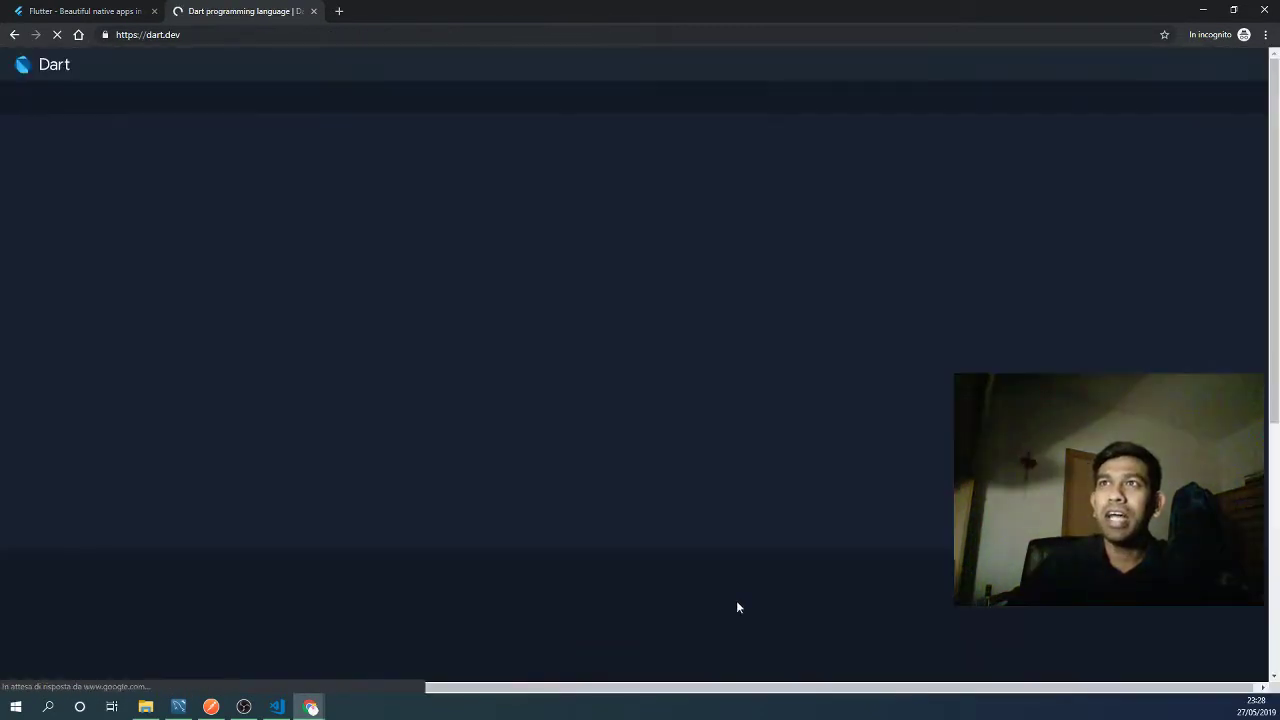
- Examine the dart.dev address and homepage, including the sample widget code beside "Productive development" and the "Fast on all platforms" section
left_click(140, 34)
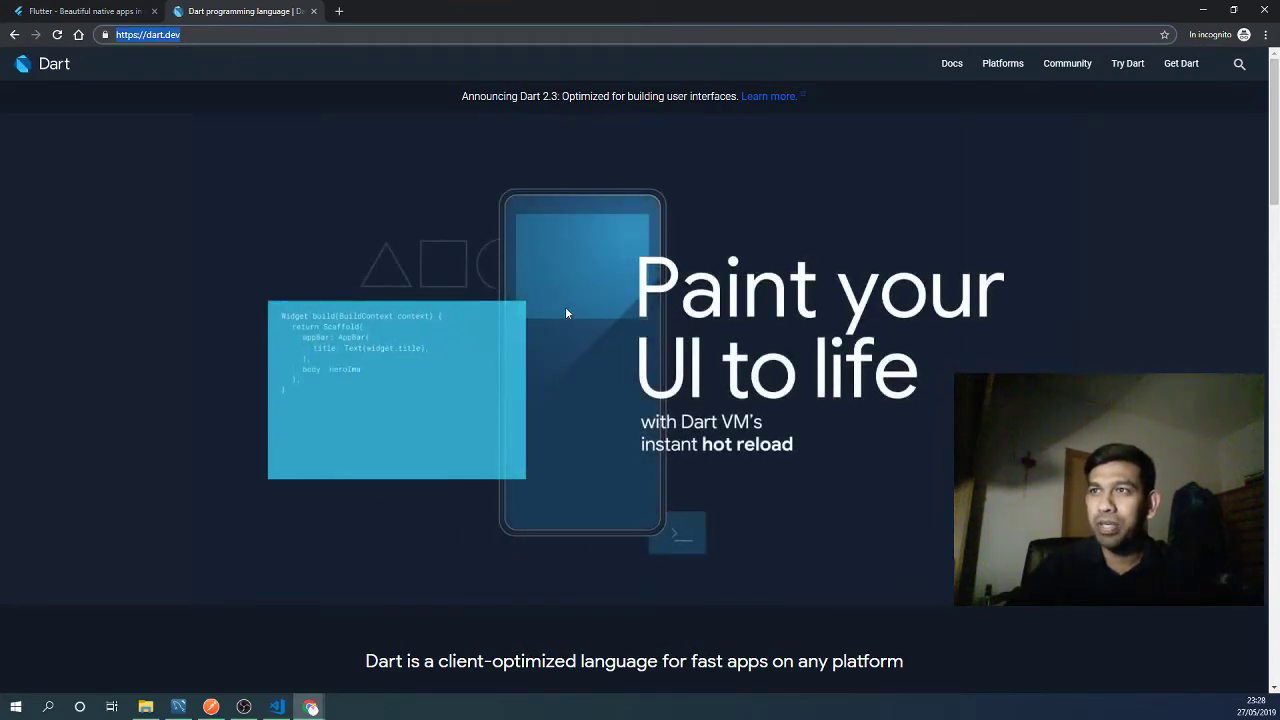
scroll(630, 450, "down", 10)
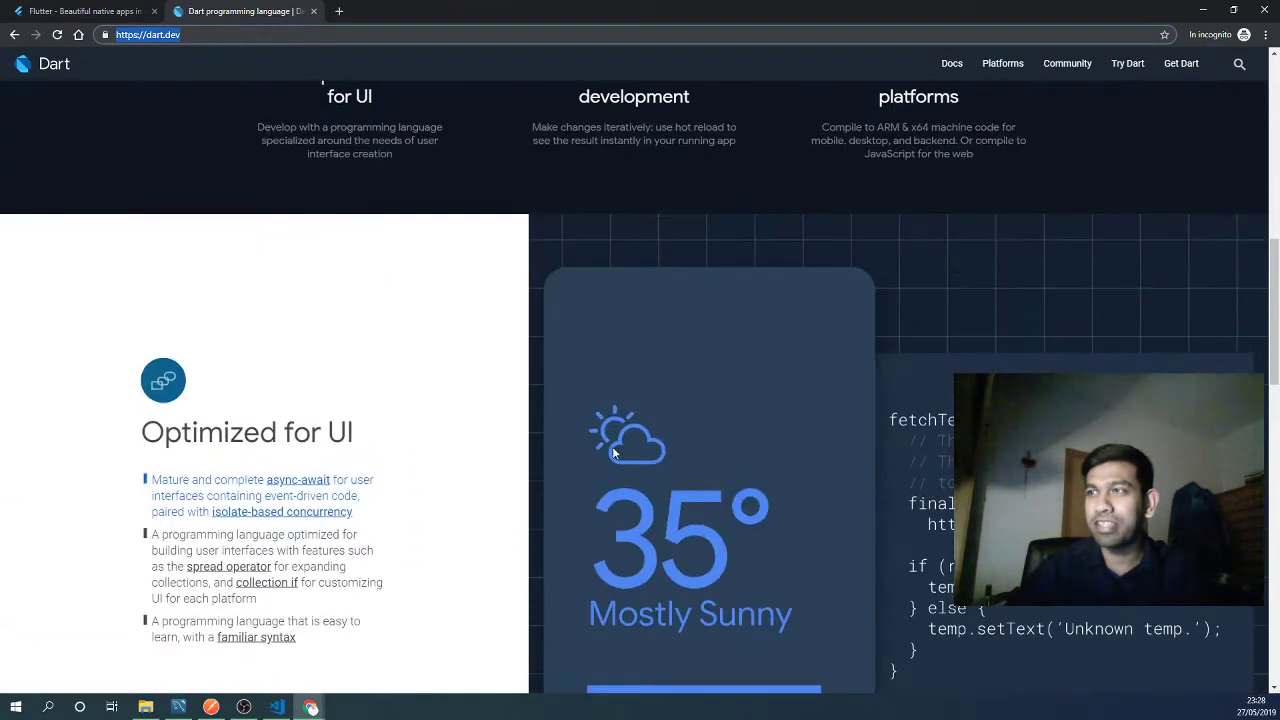
scroll(612, 453, "down", 8)
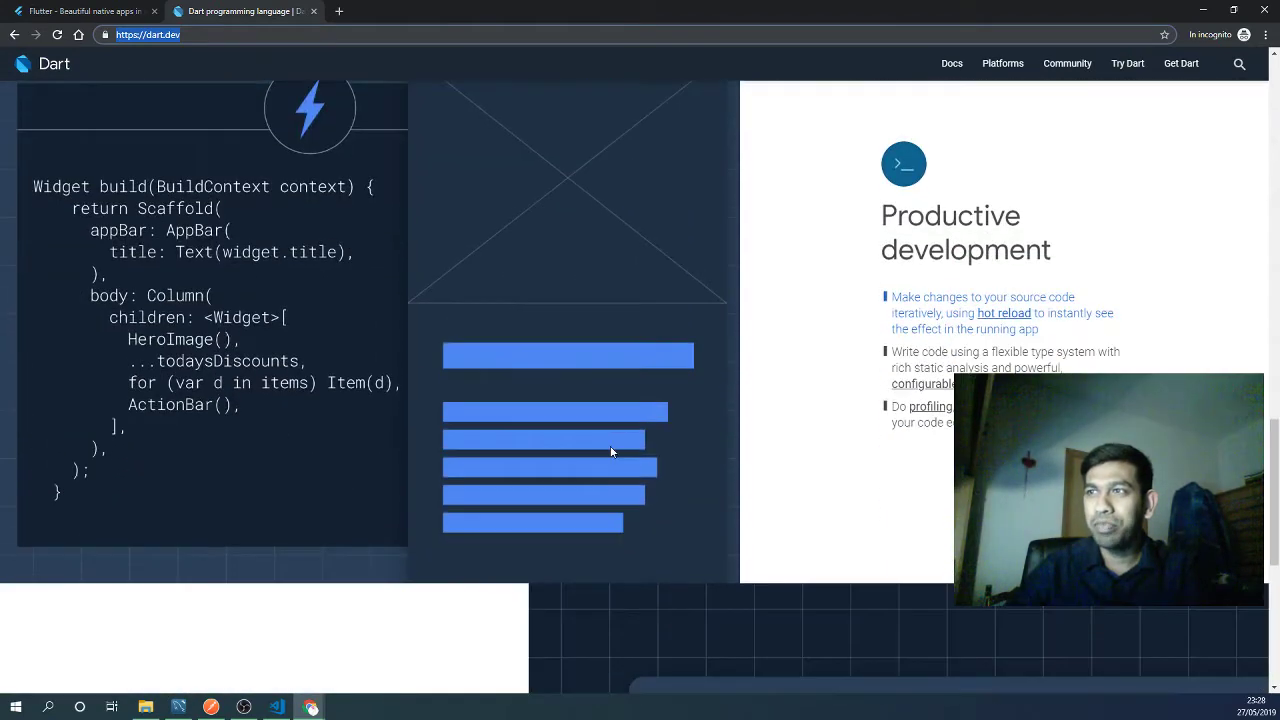
scroll(610, 453, "up", 4)
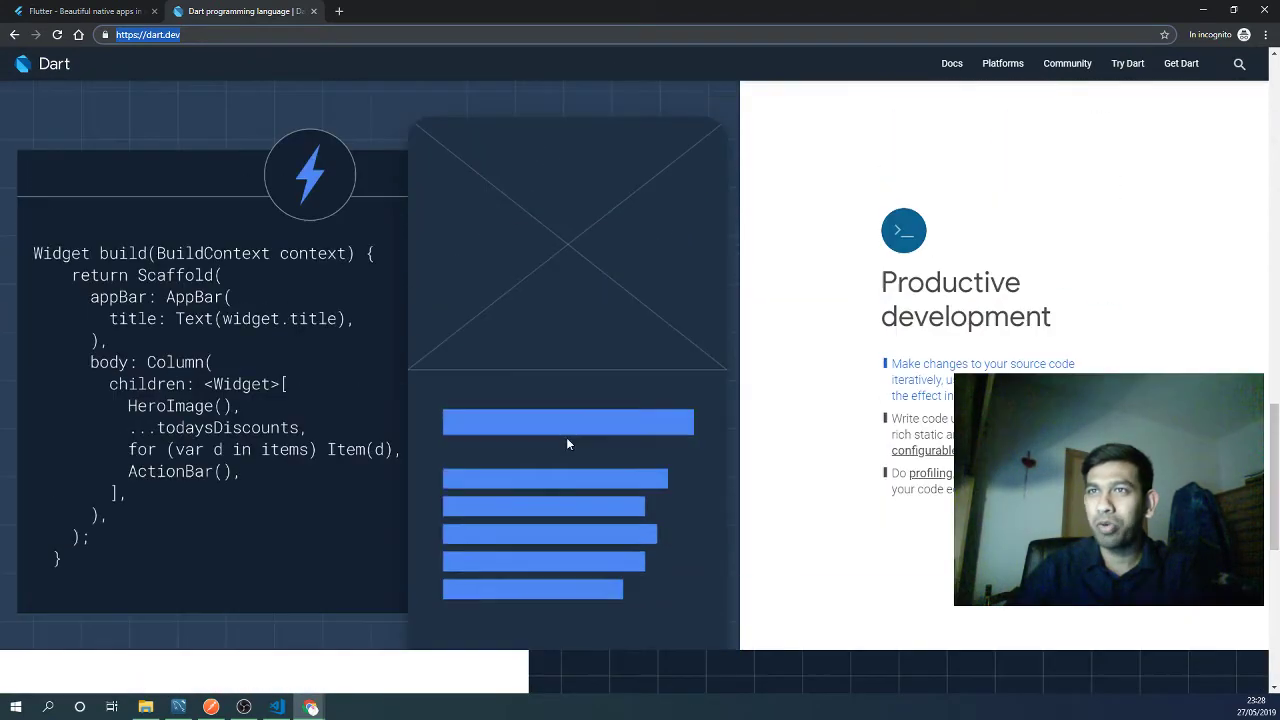
left_click(32, 255)
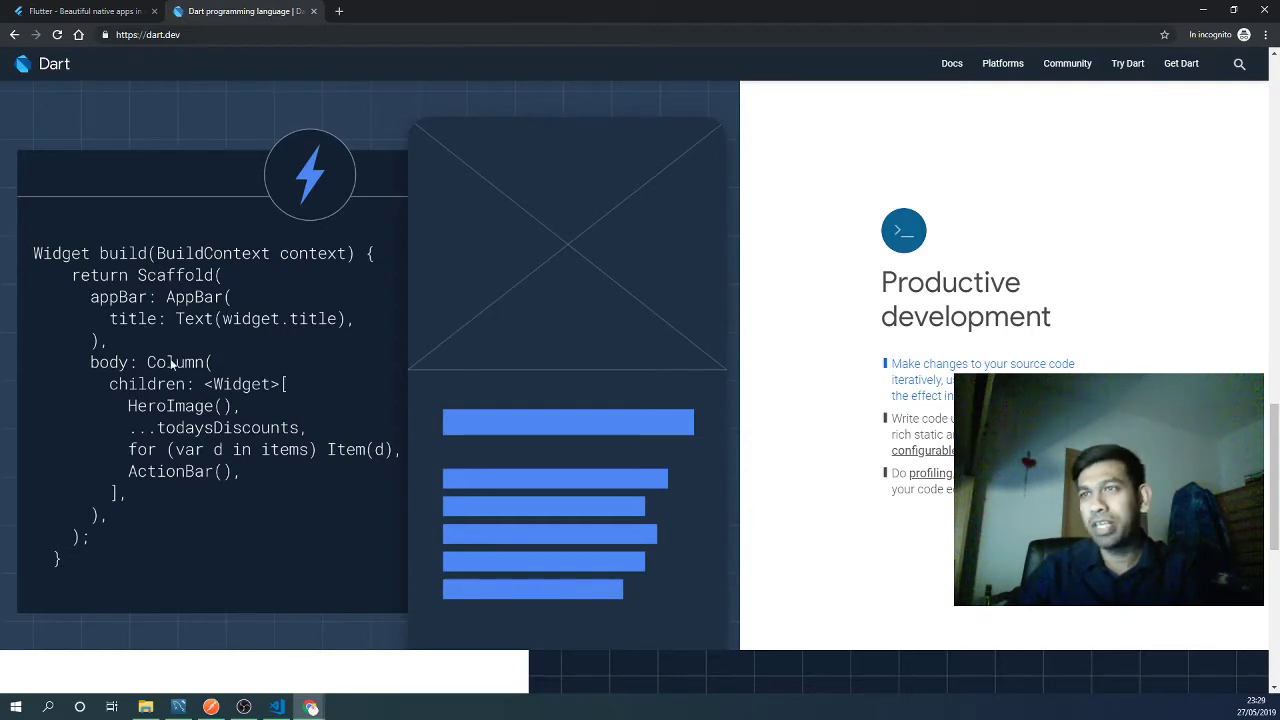
scroll(298, 405, "down", 6)
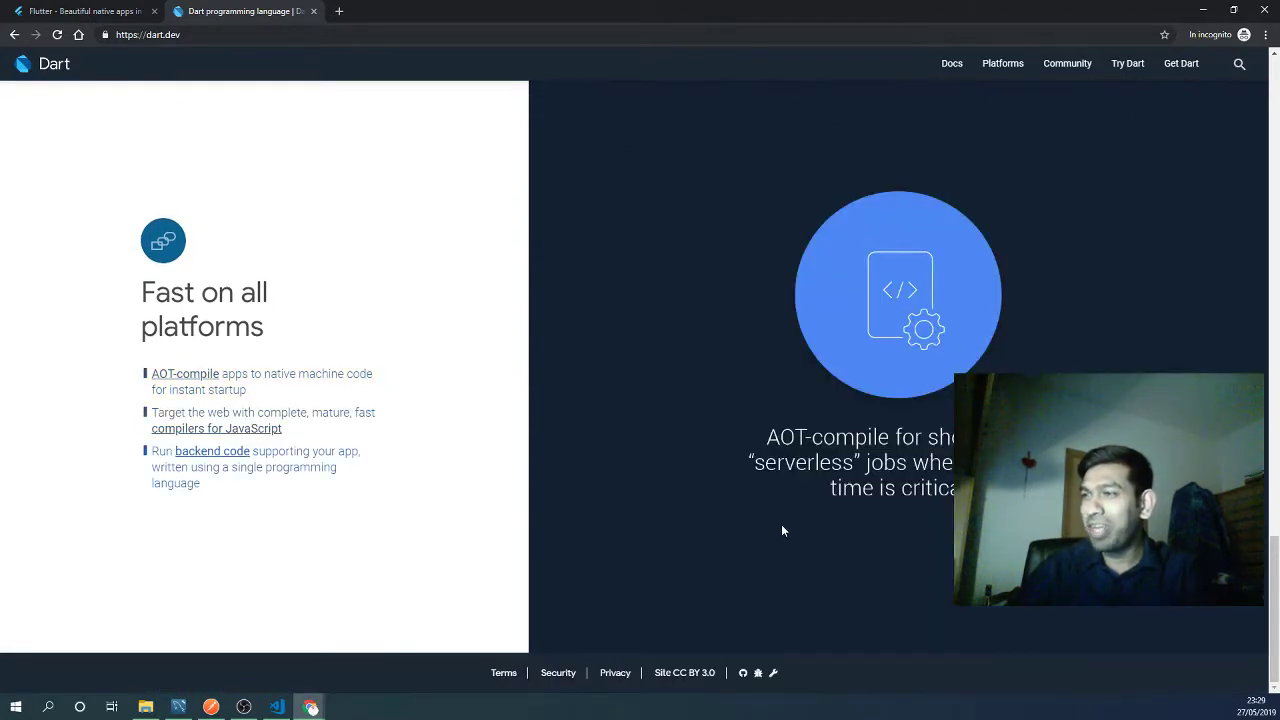
scroll(781, 524, "up", 15)
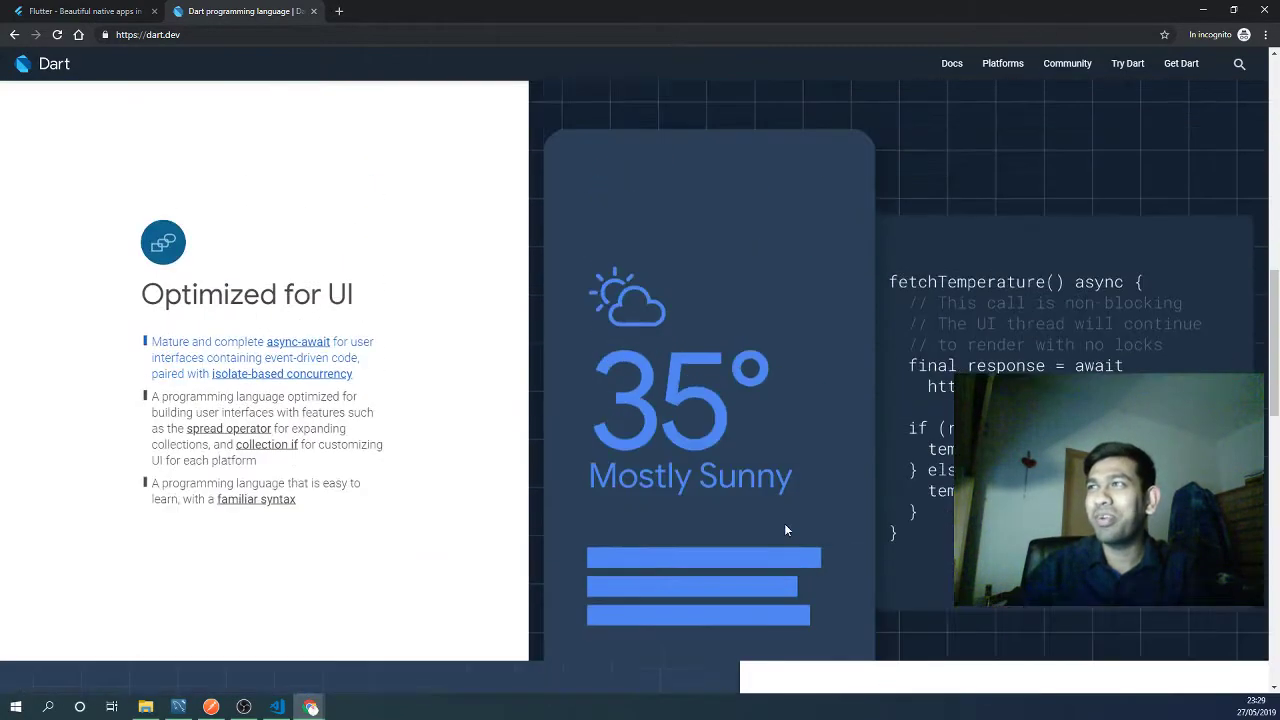
scroll(787, 530, "up", 5)
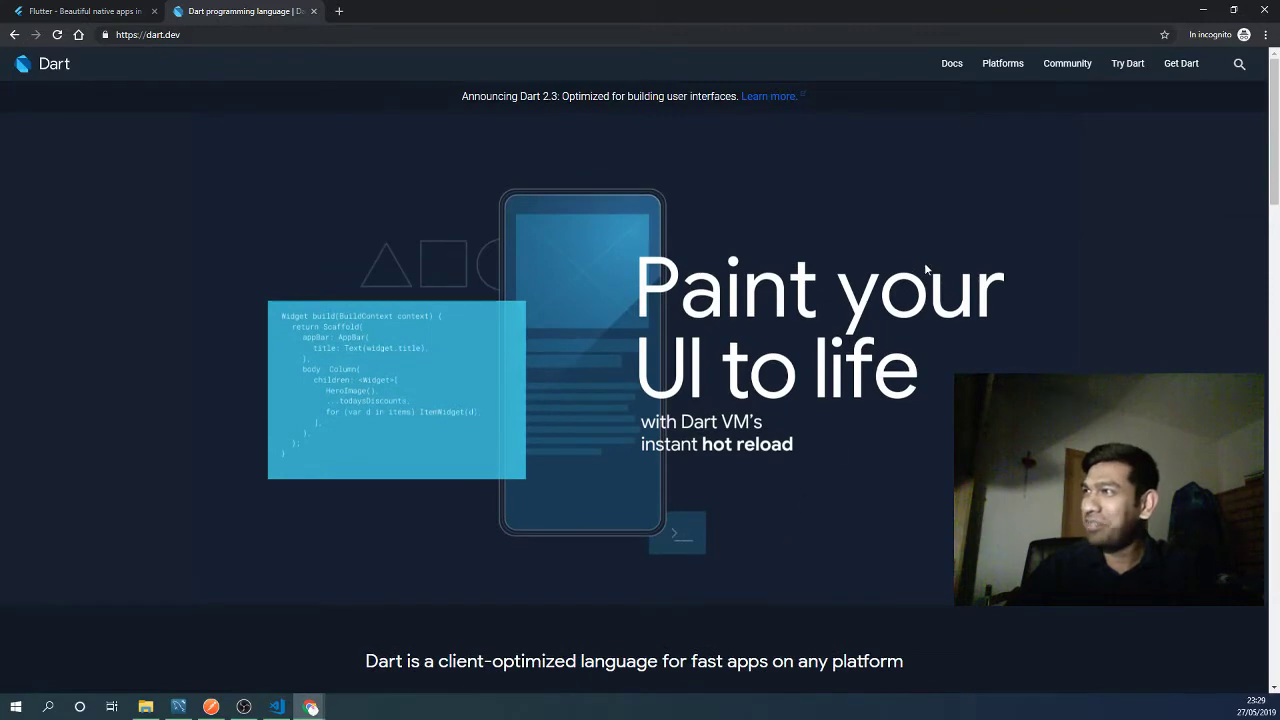
- Open the Dart site's Platforms page and examine its Develop/Deploy diagram and the Dart Native section
left_click(1001, 63)
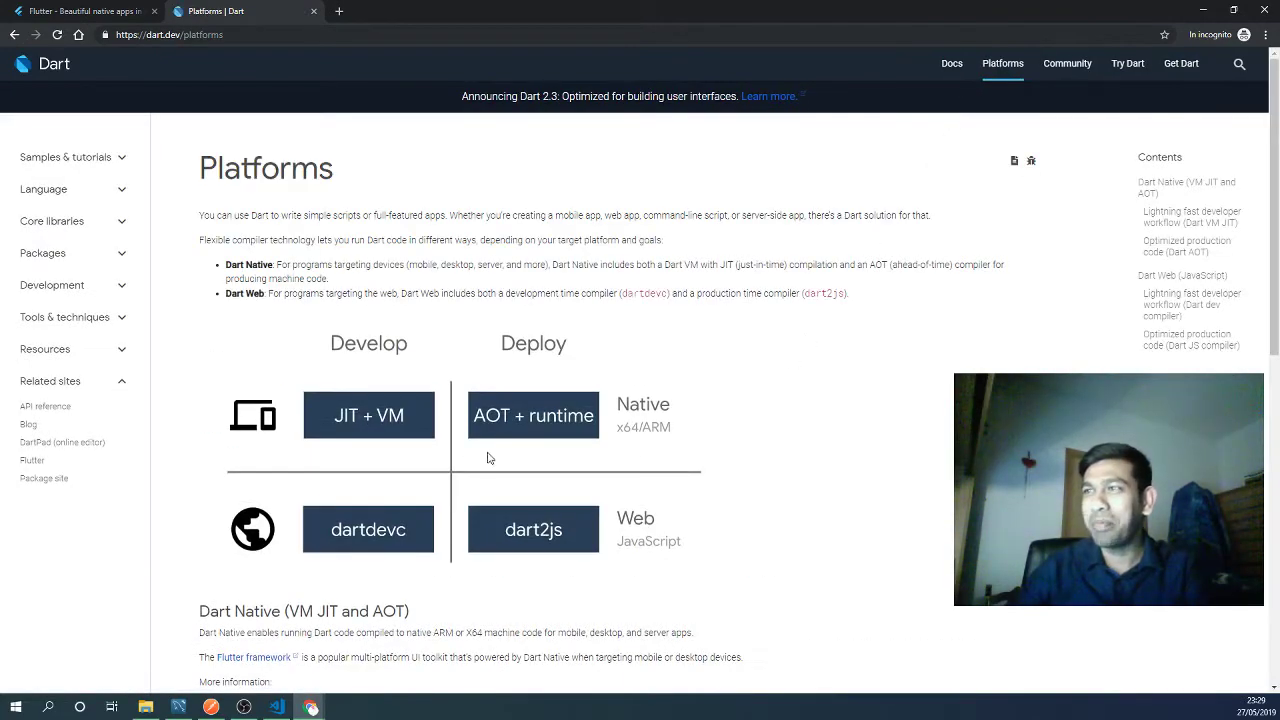
scroll(736, 452, "down", 3)
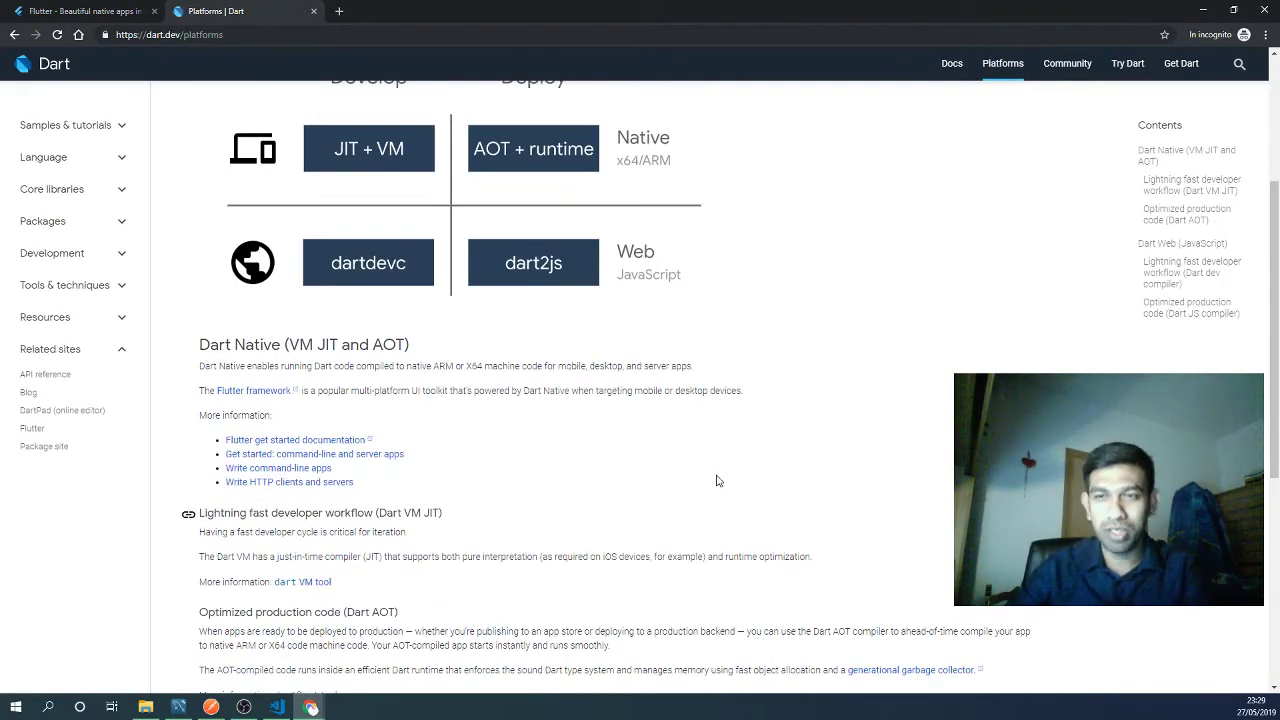
scroll(650, 440, "down", 1)
scroll(450, 300, "up", 1)
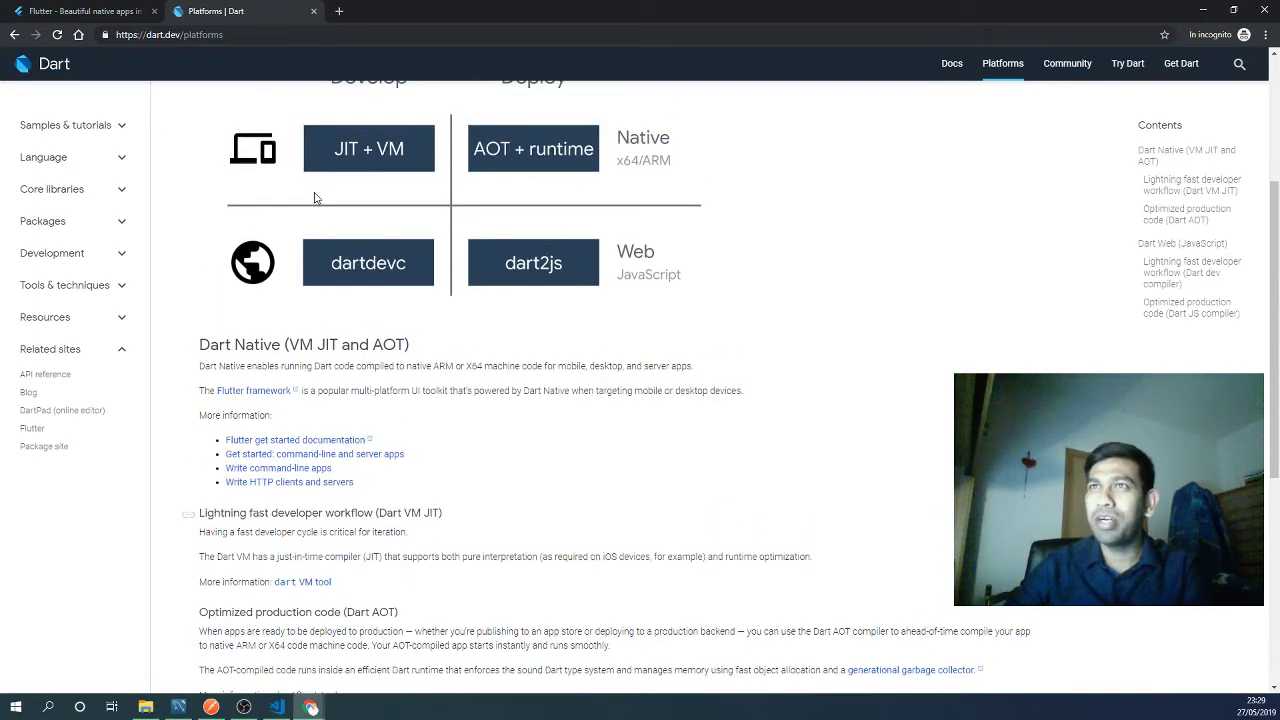
- Return to the Flutter homepage and review its overview of Fast Development, Expressive and Flexible UI, and Native Performance
left_click(62, 12)
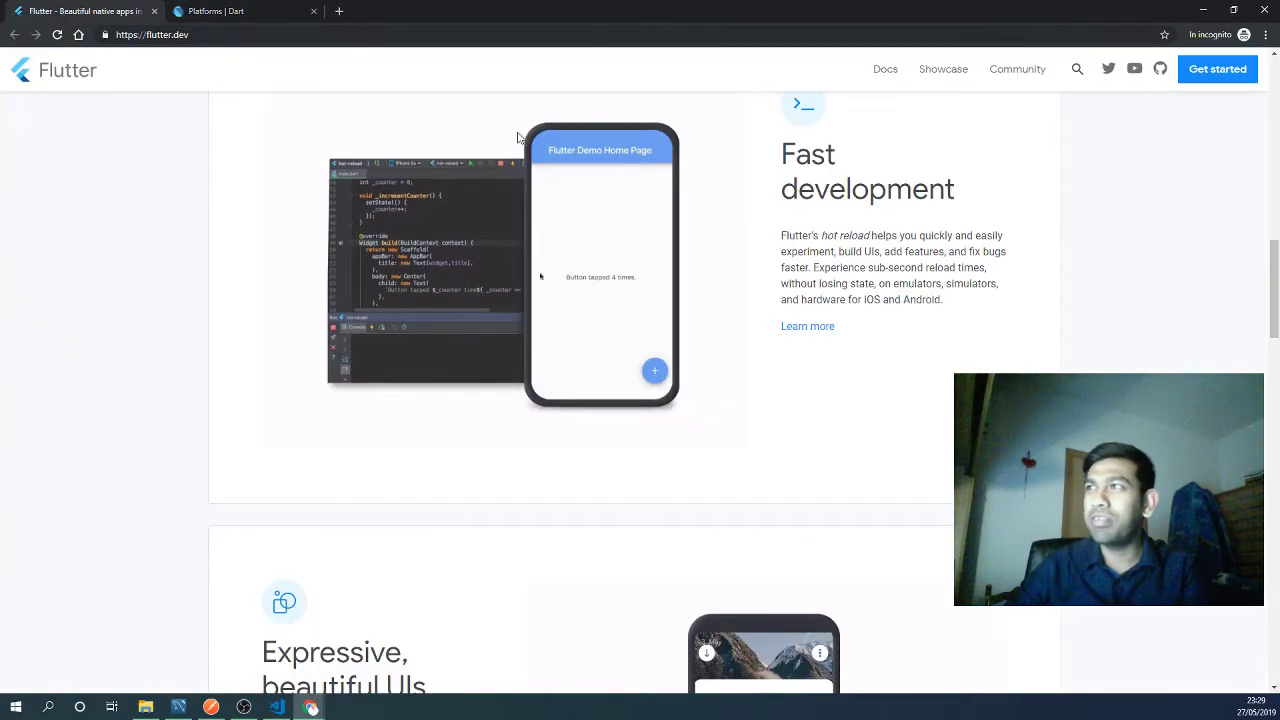
scroll(568, 344, "up", 5)
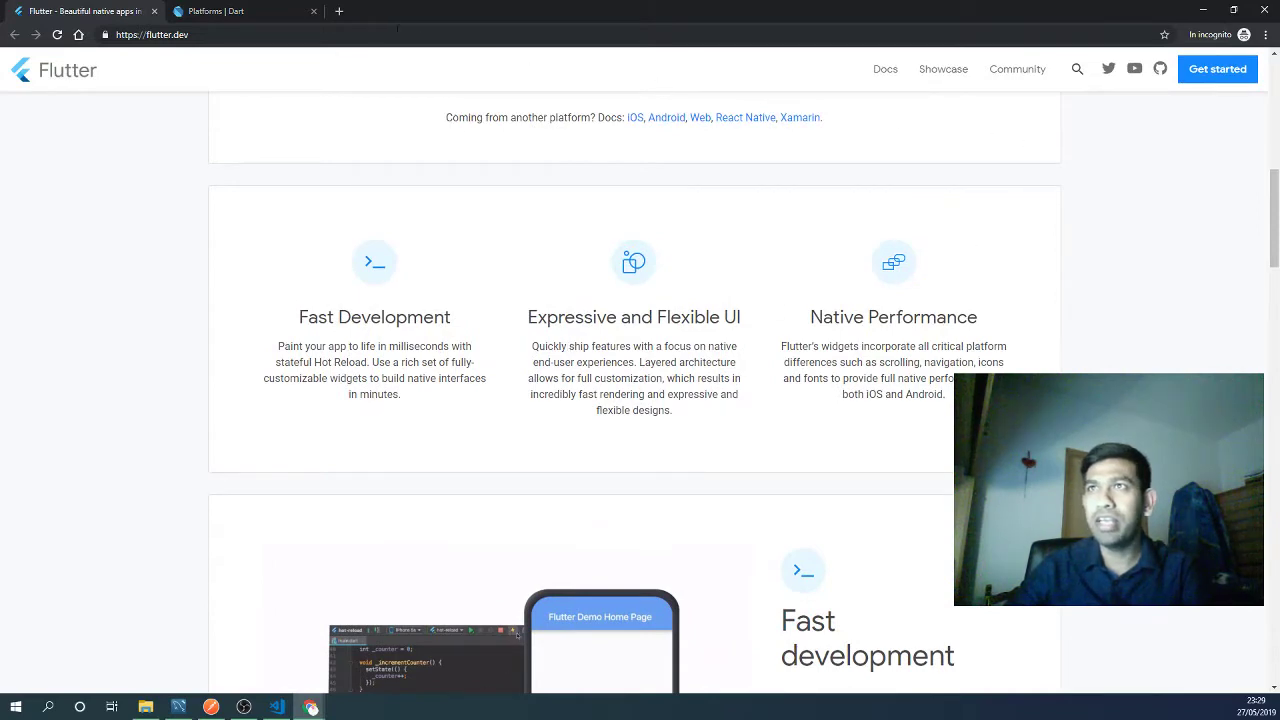
left_click(287, 12)
left_click(72, 12)
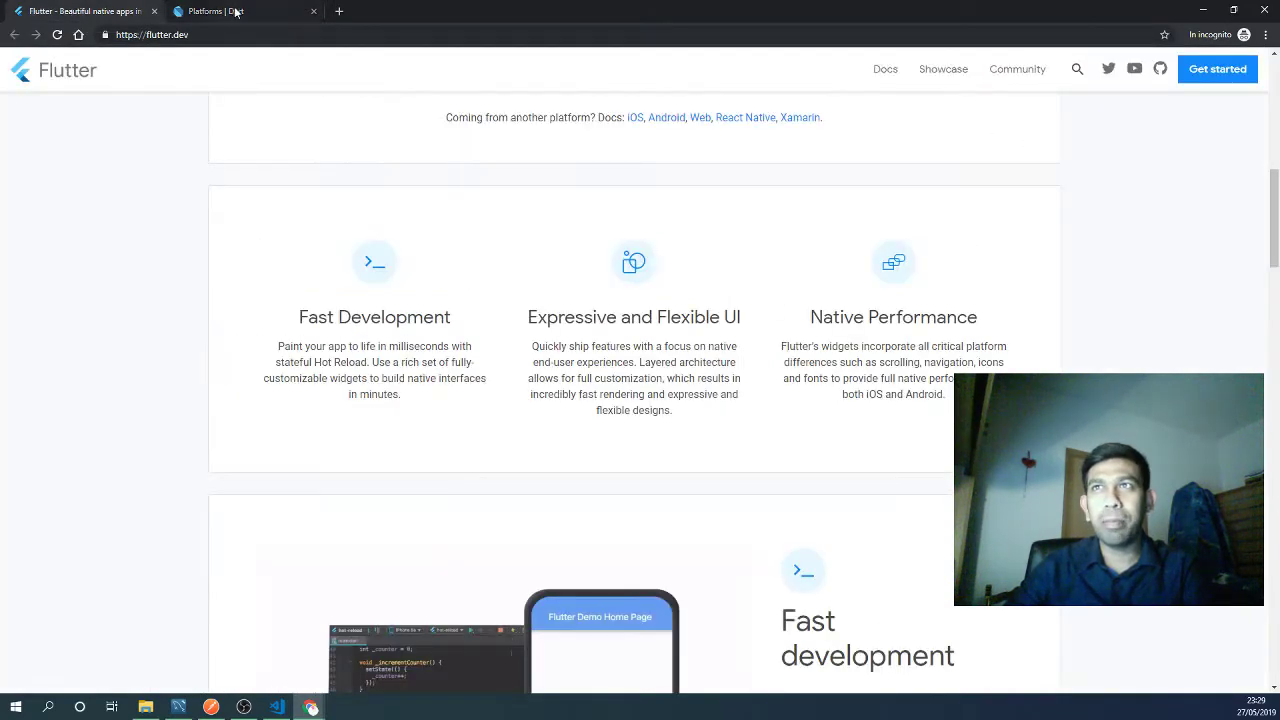
left_click(236, 11)
left_click(123, 12)
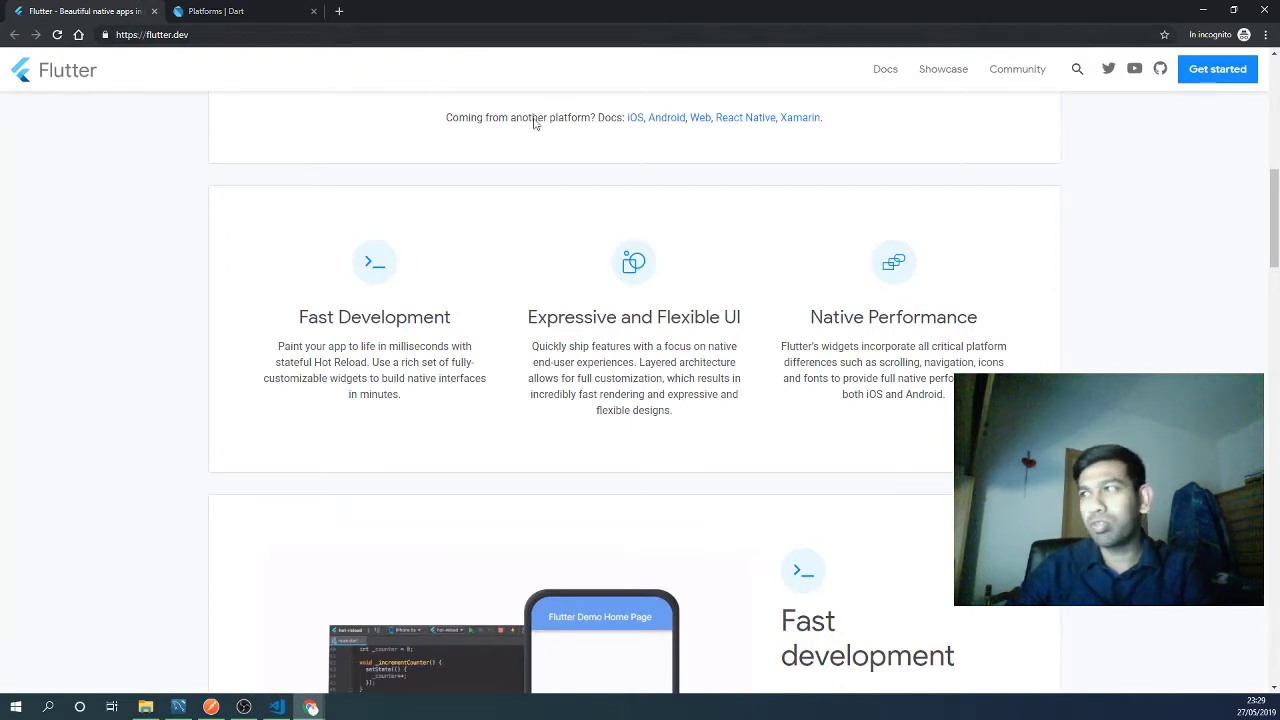
- Search for "VSCODE" in a new browser tab, open the Visual Studio Code website in its own tab and skim its homepage
left_click(473, 36)
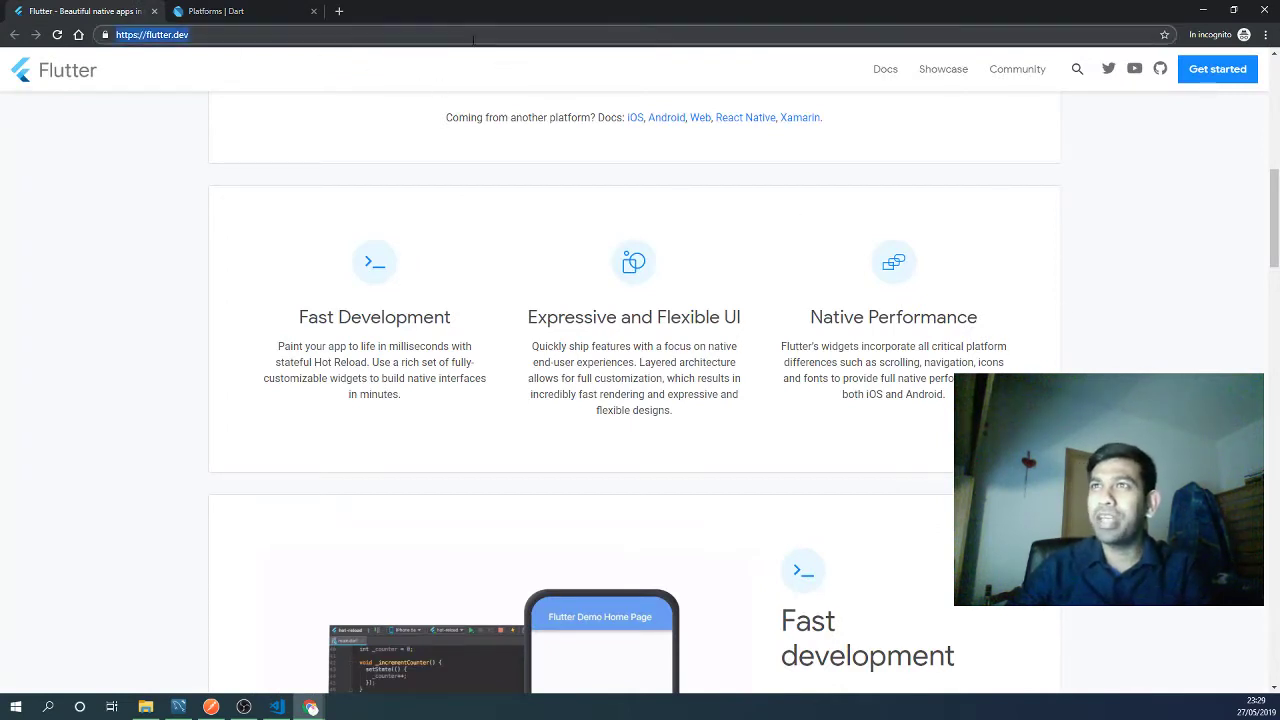
key("ctrl+t")
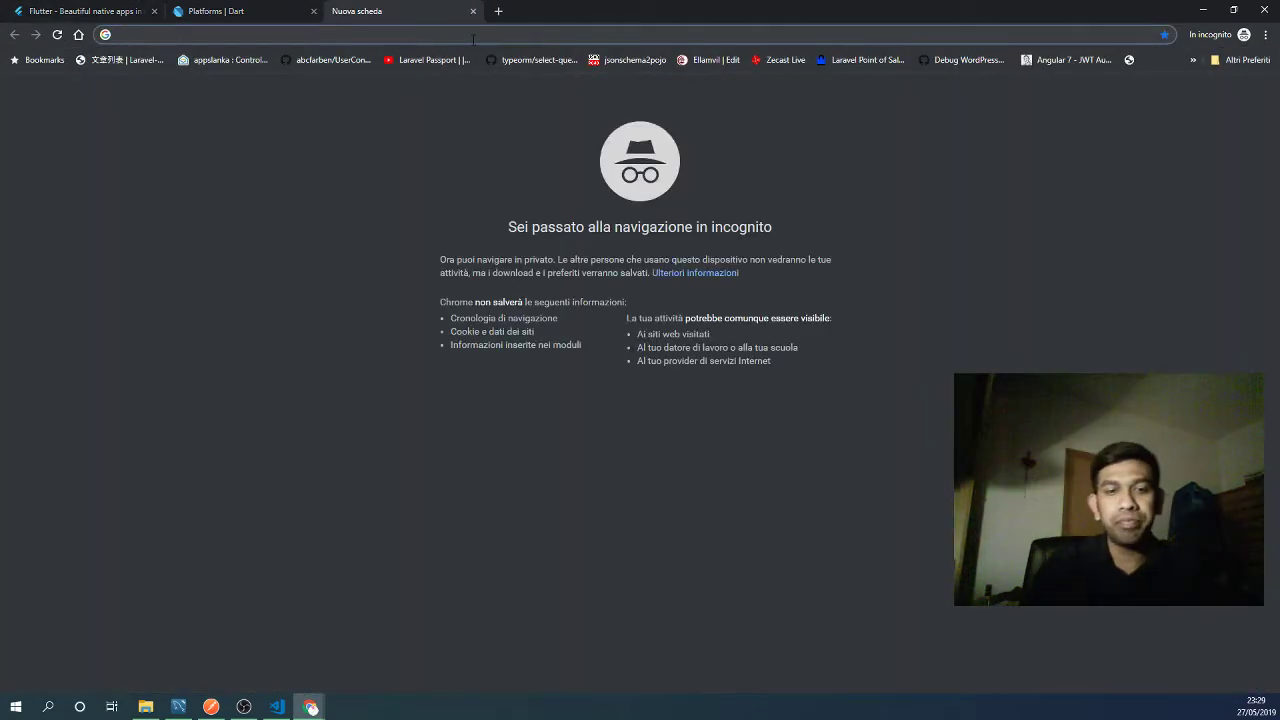
type("VSCODE")
key("Return")
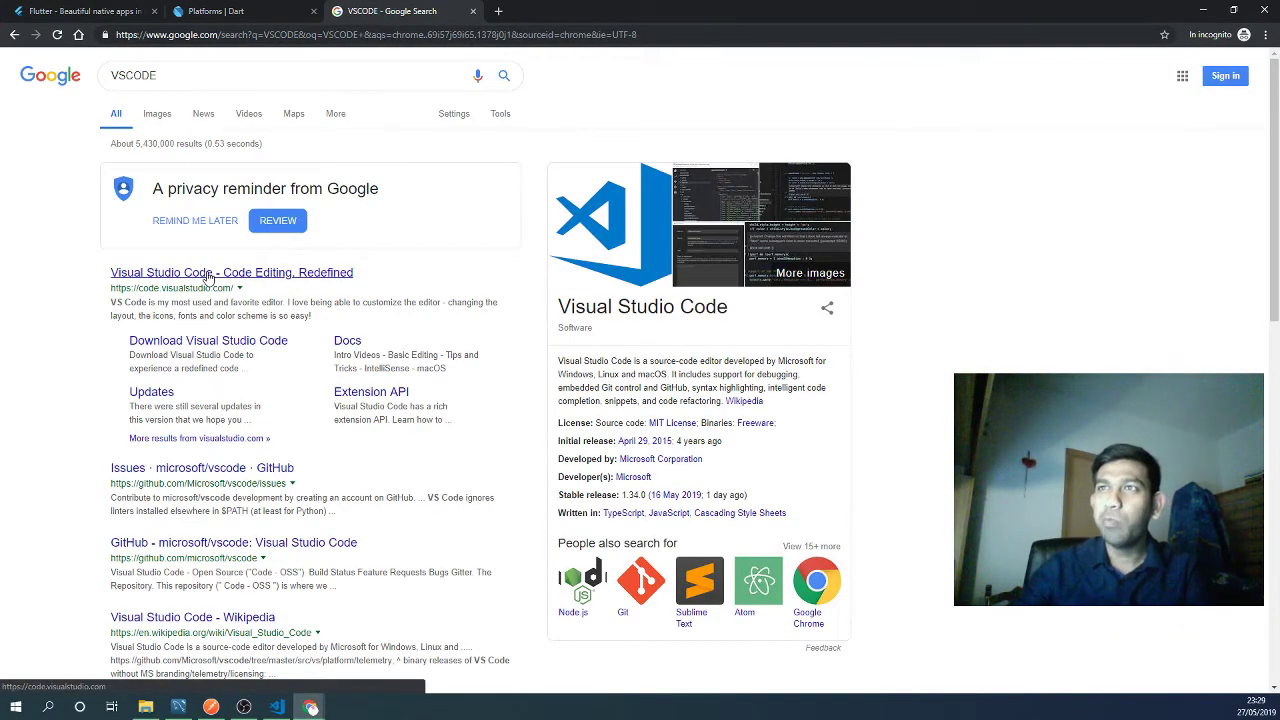
left_click(214, 273, "ctrl")
left_click(551, 10)
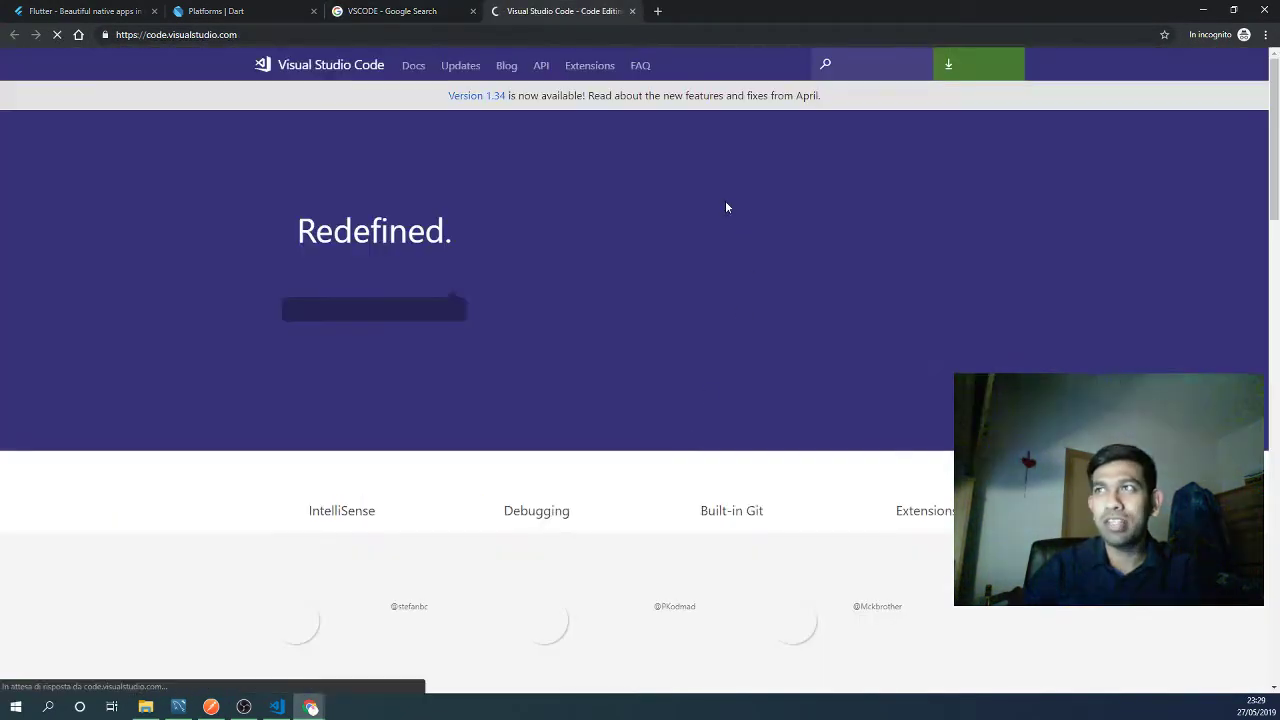
scroll(570, 404, "down", 2)
scroll(570, 404, "down", 5)
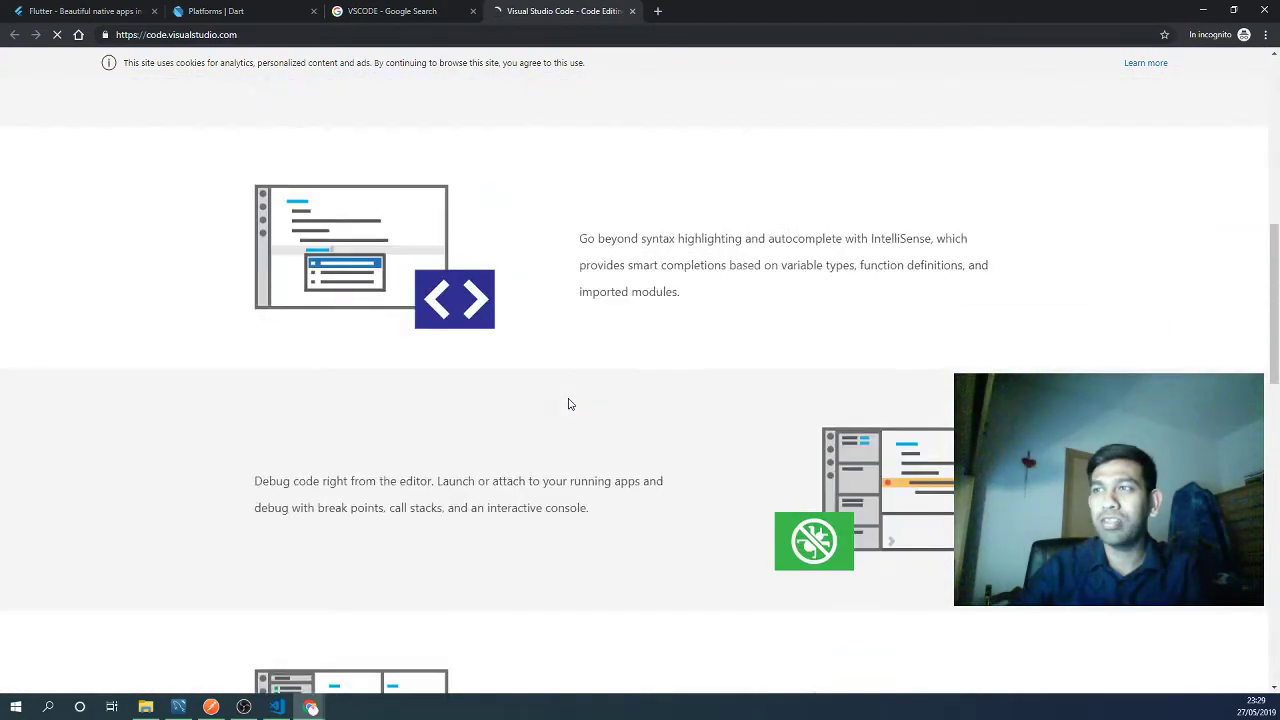
scroll(568, 404, "up", 3)
scroll(568, 404, "up", 6)
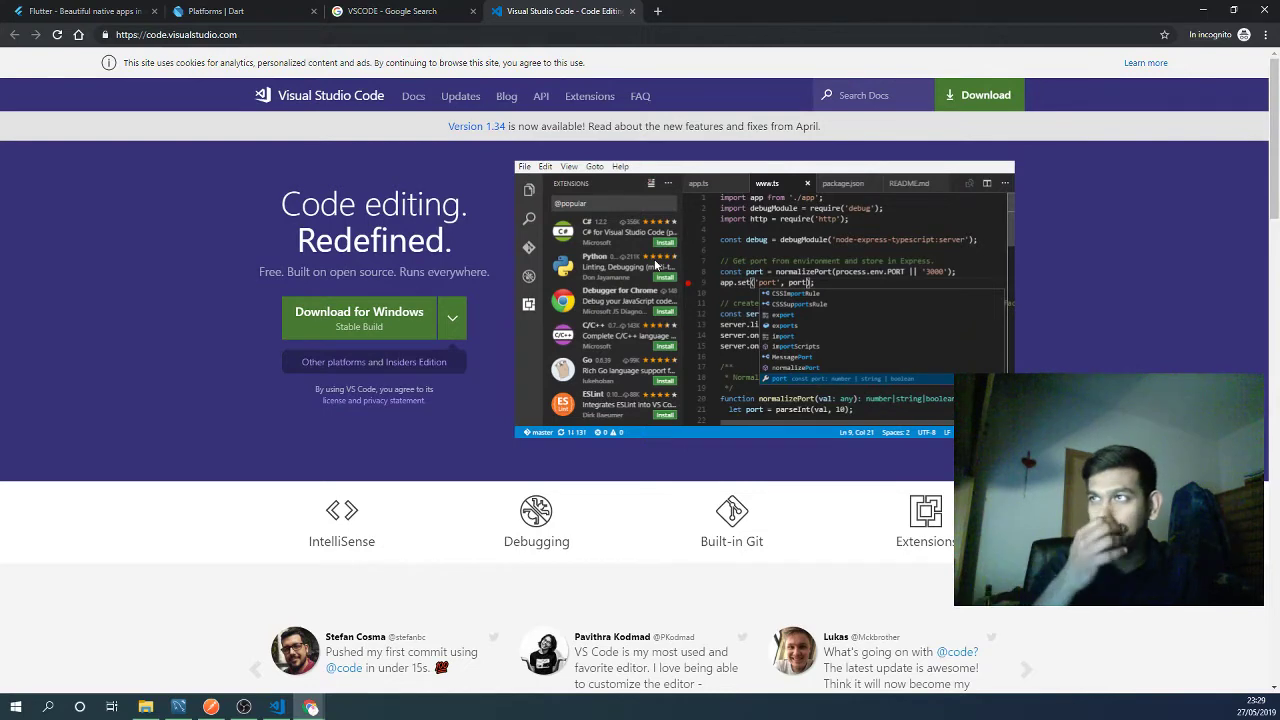
- Search for "andriod studio" in a new browser tab and open the official Android Studio download page
left_click(597, 32)
key("ctrl+t")
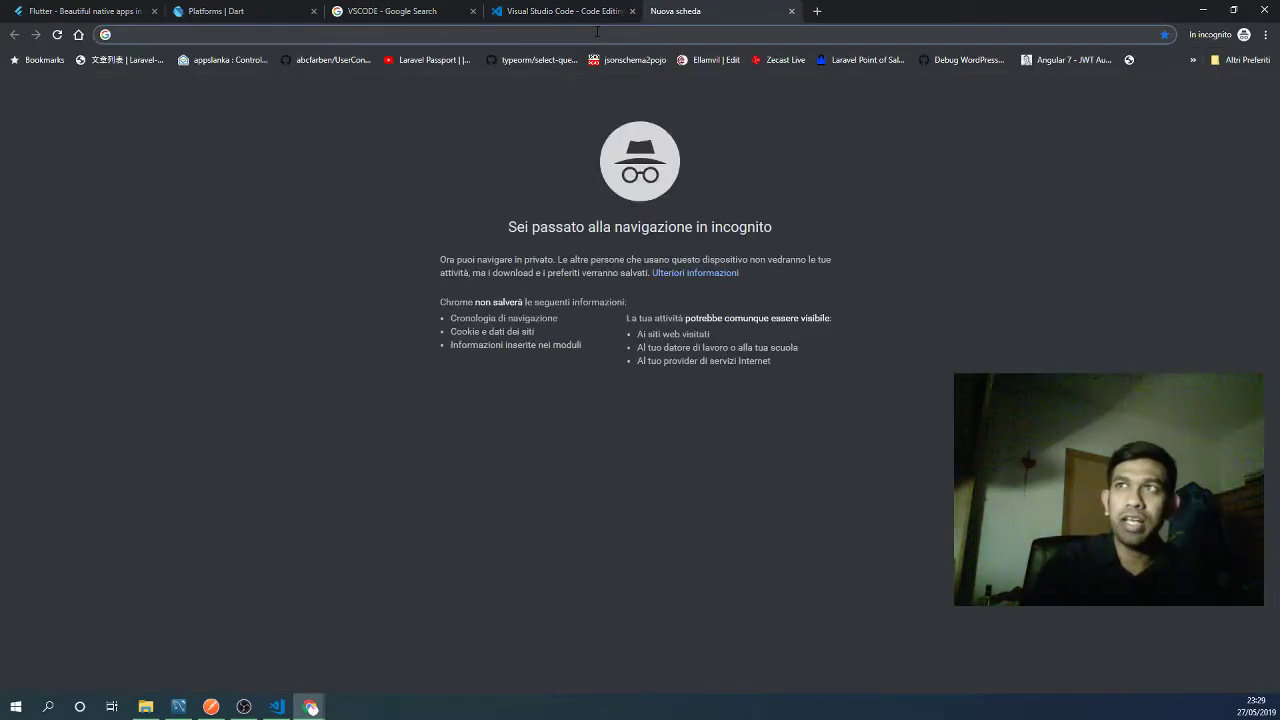
type("andriod ")
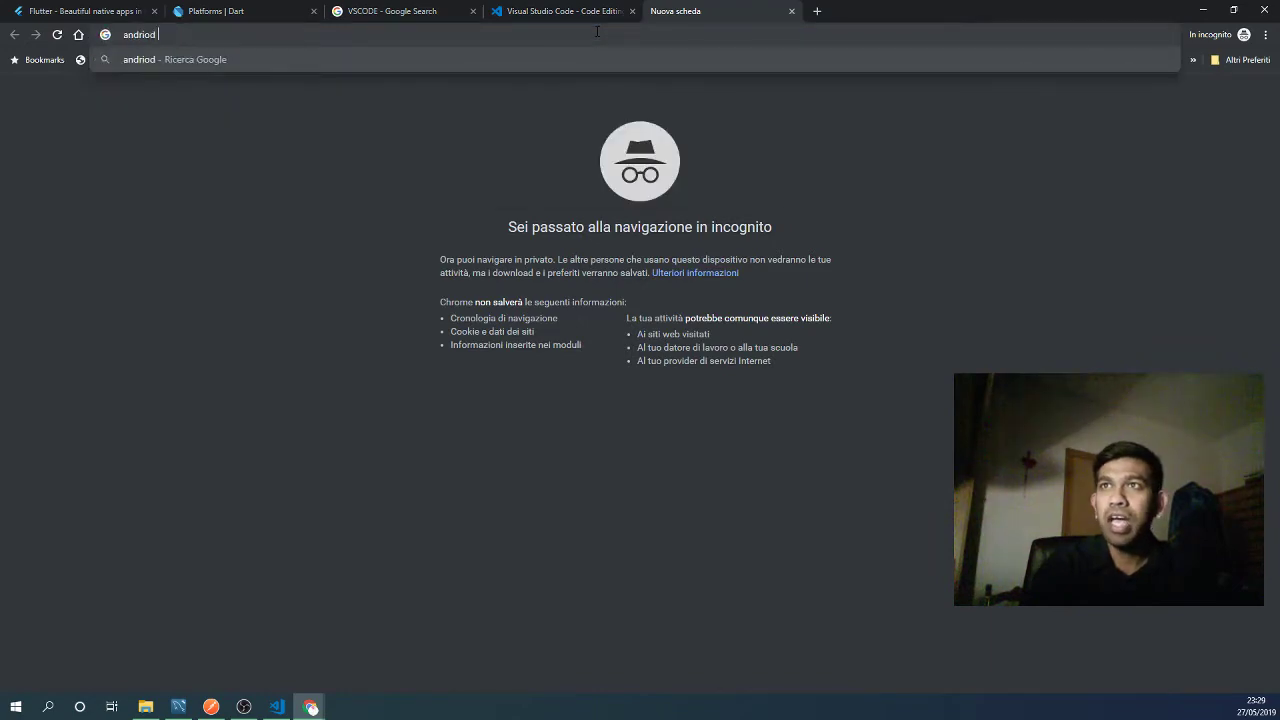
type("studio")
key("Return")
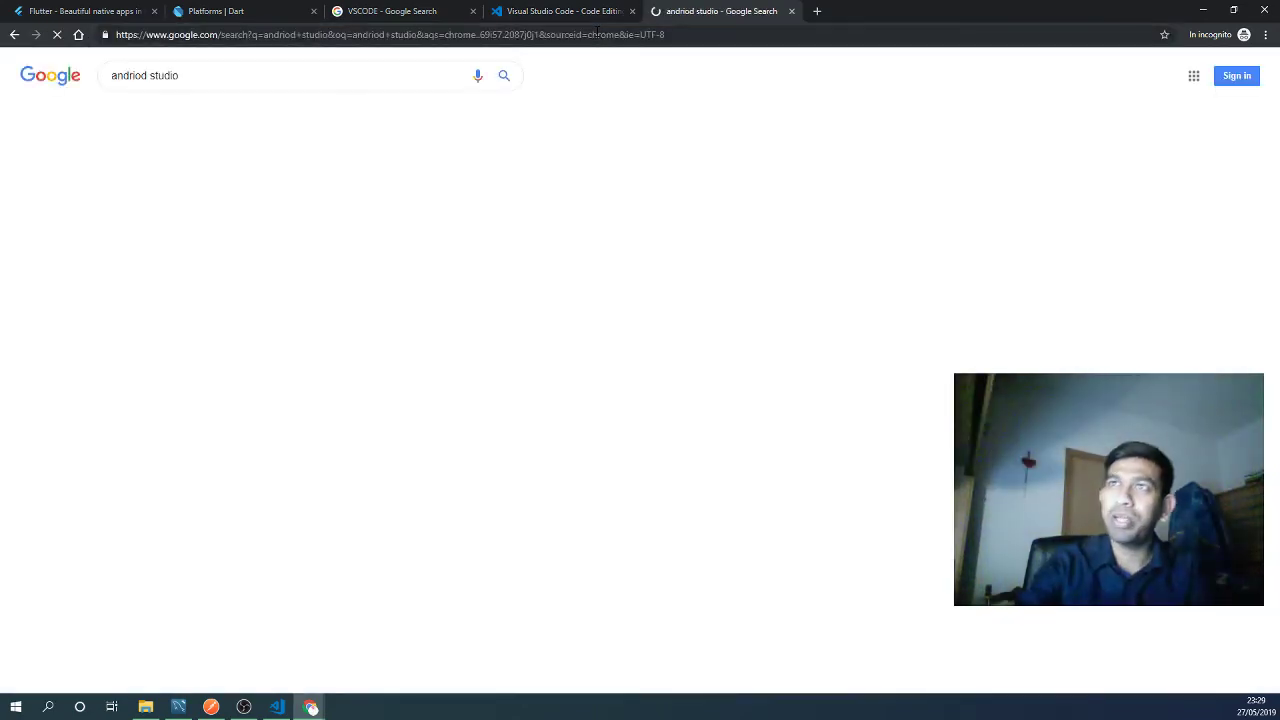
left_click(316, 320)
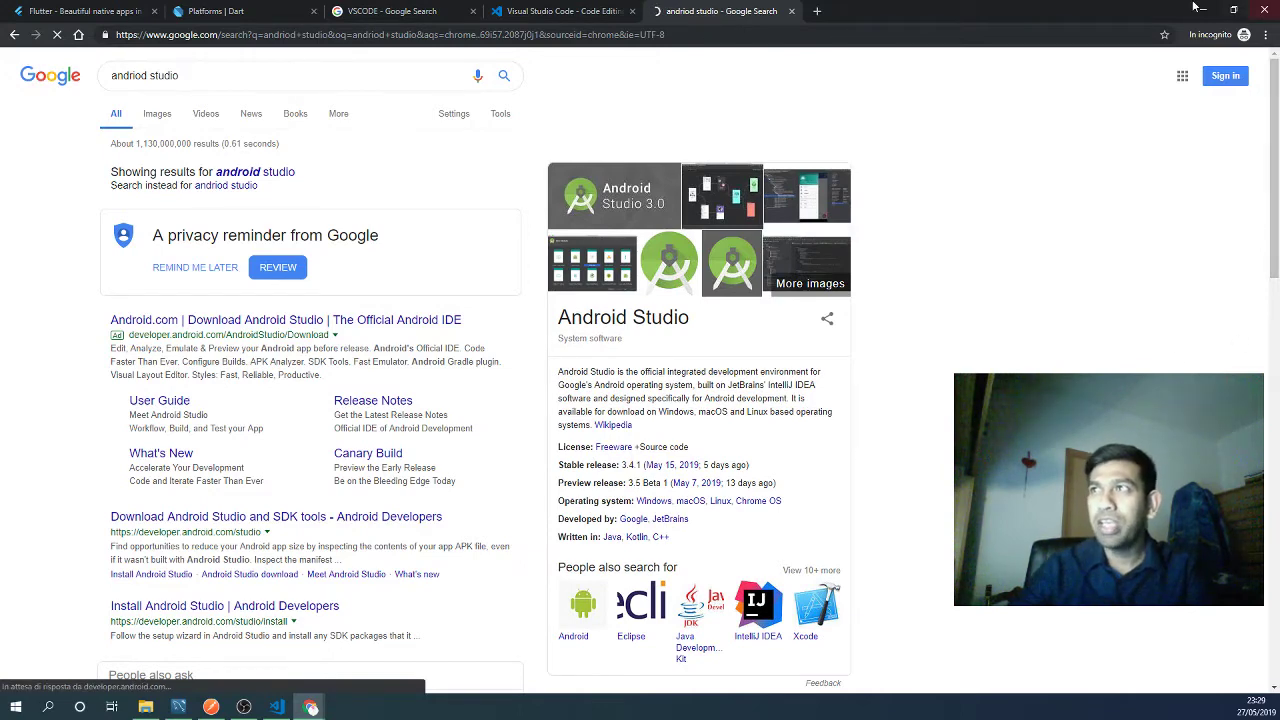
- Search for "flutter vscode" from the Visual Studio Code website's tab and read Flutter's Visual Studio Code documentation through the breakpoint sections
left_click(568, 12)
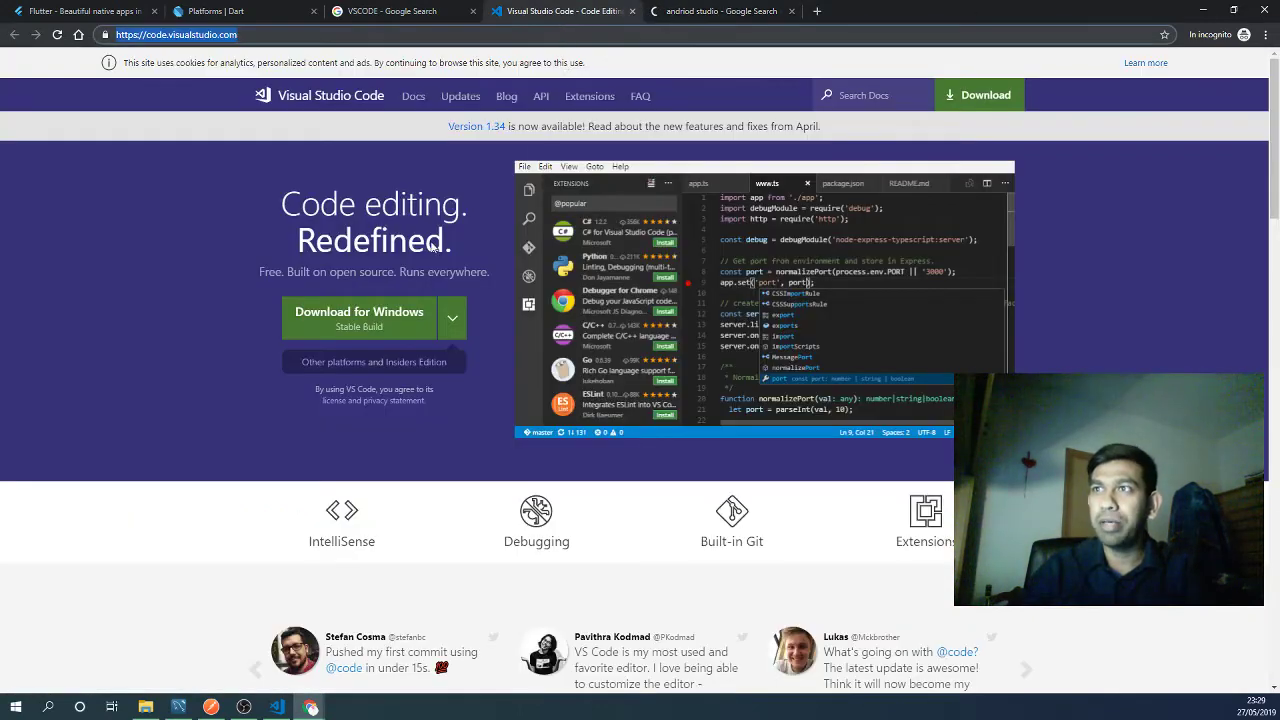
left_click_drag(298, 205, 613, 457)
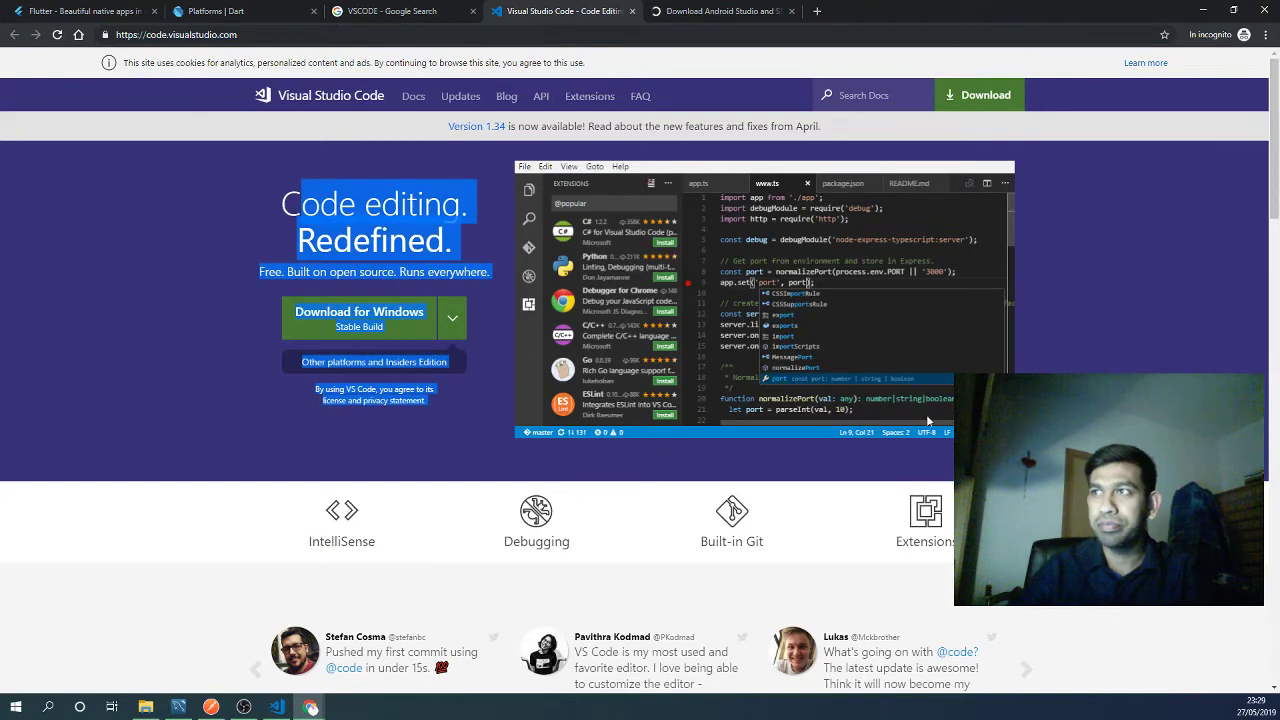
left_click(548, 36)
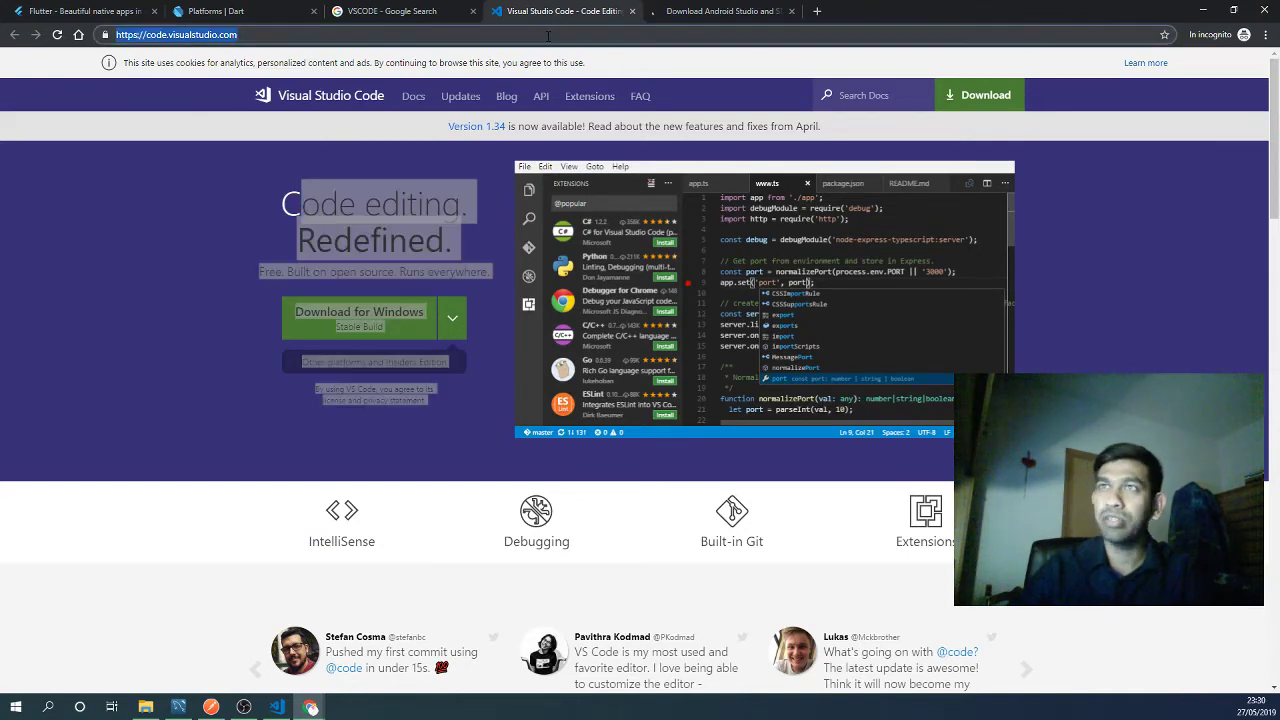
type("flutter ")
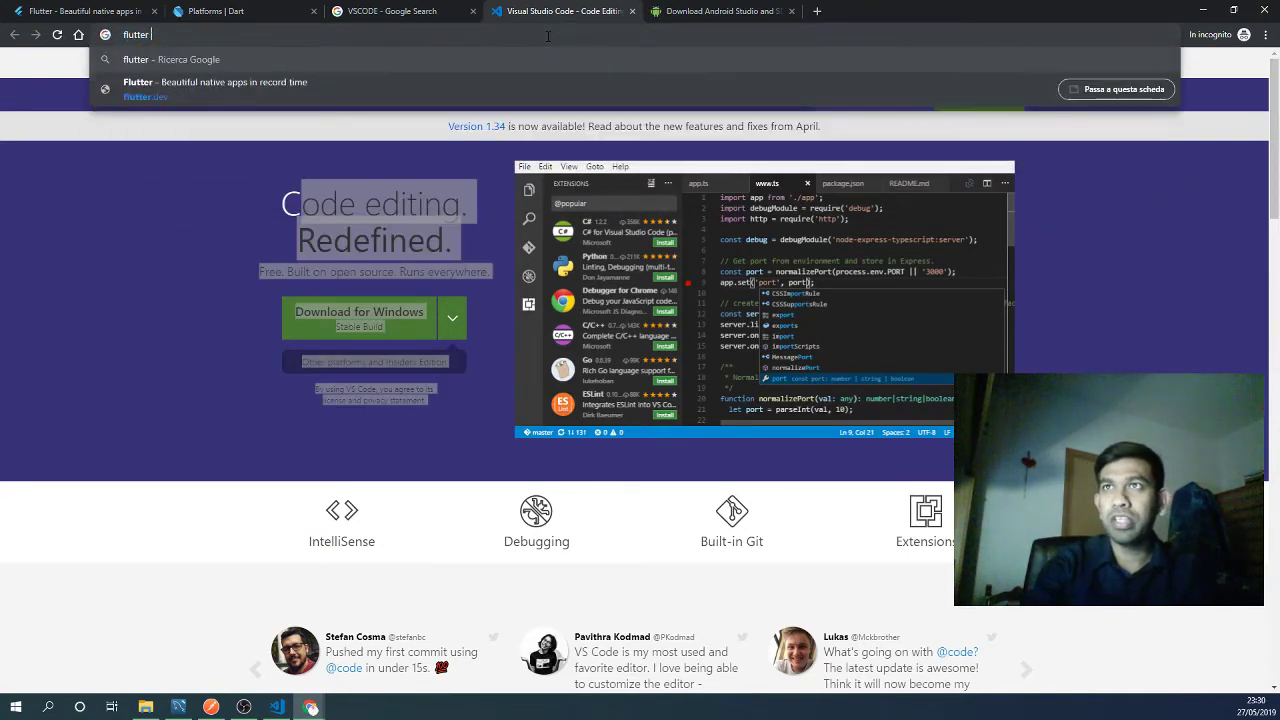
type("vscode")
key("Return")
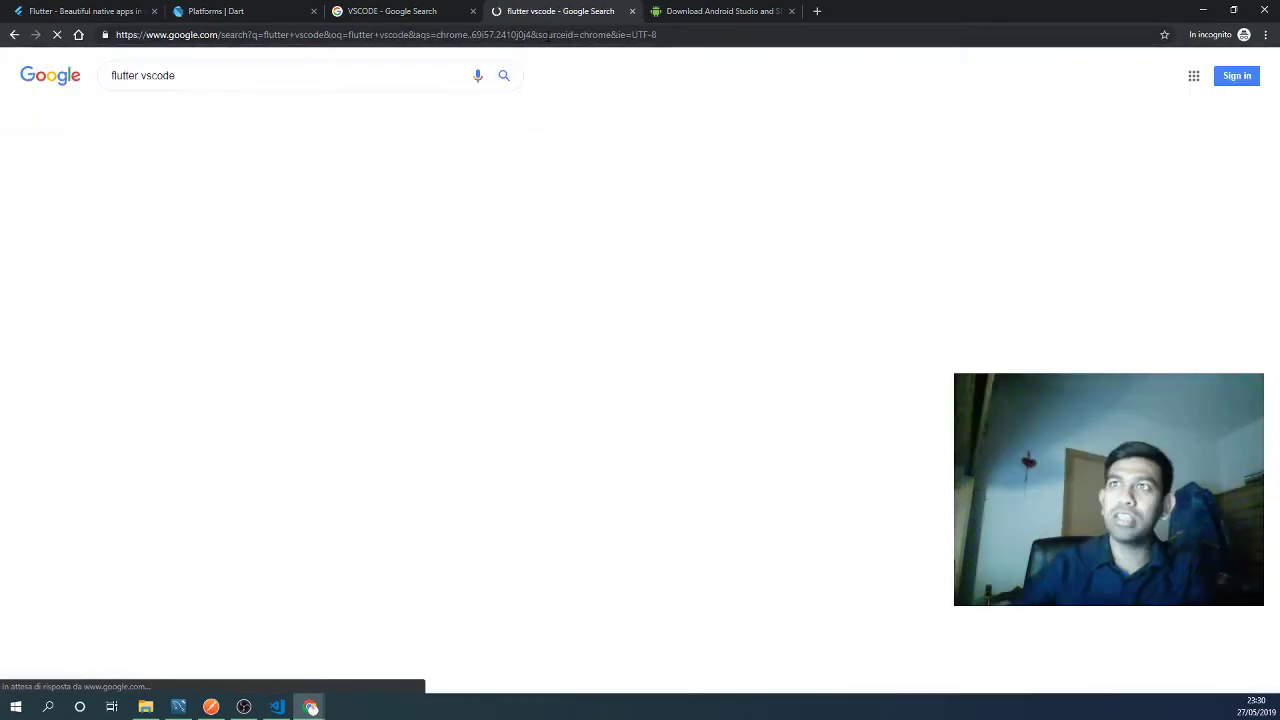
left_click(196, 274)
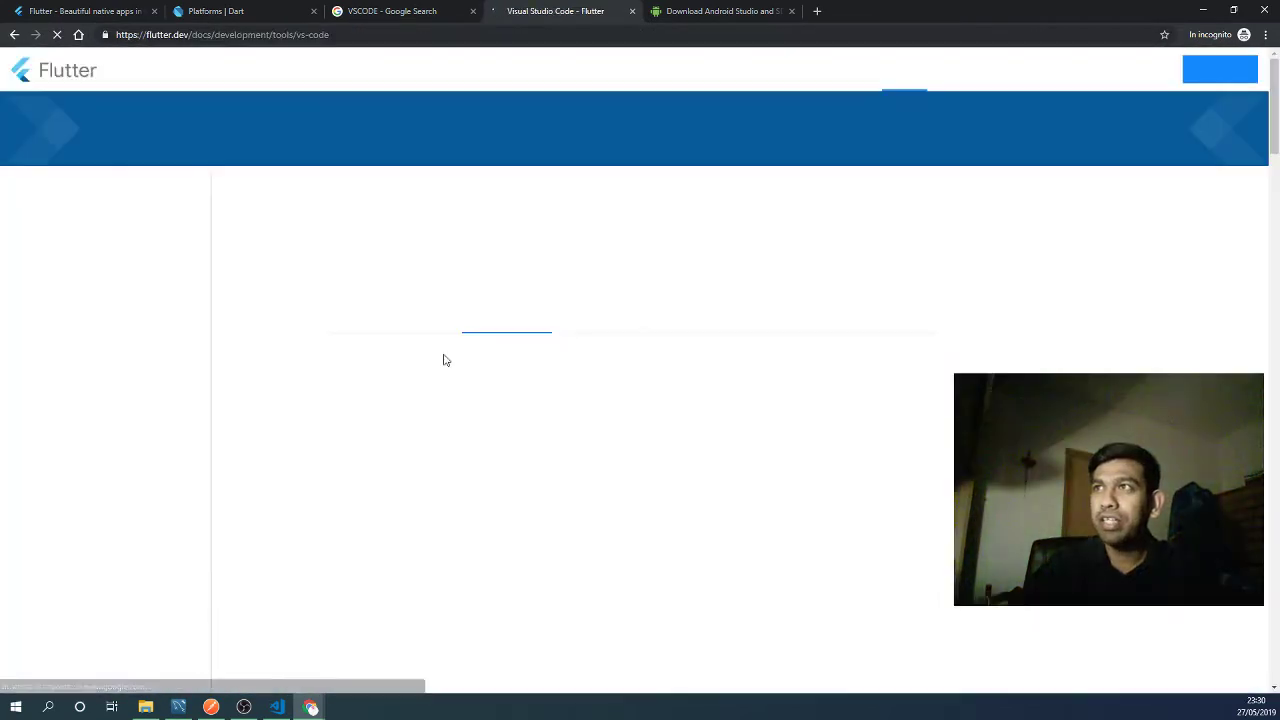
scroll(450, 362, "down", 9)
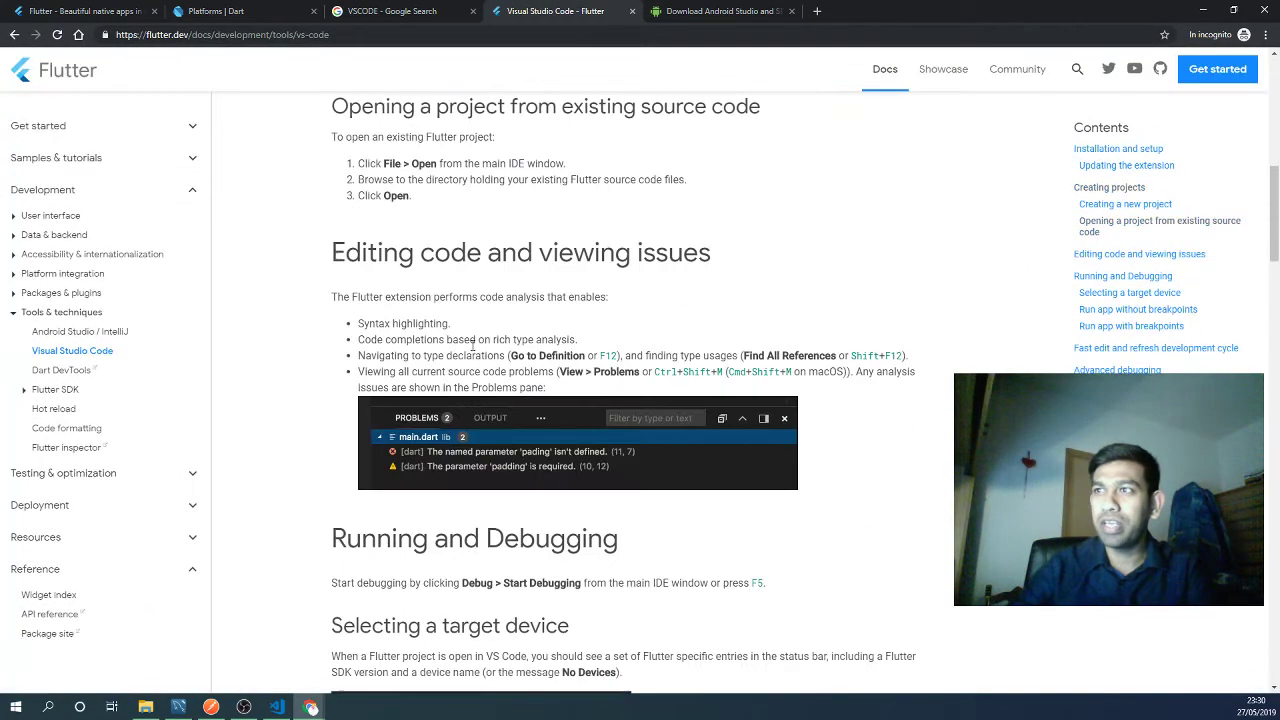
scroll(462, 367, "down", 6)
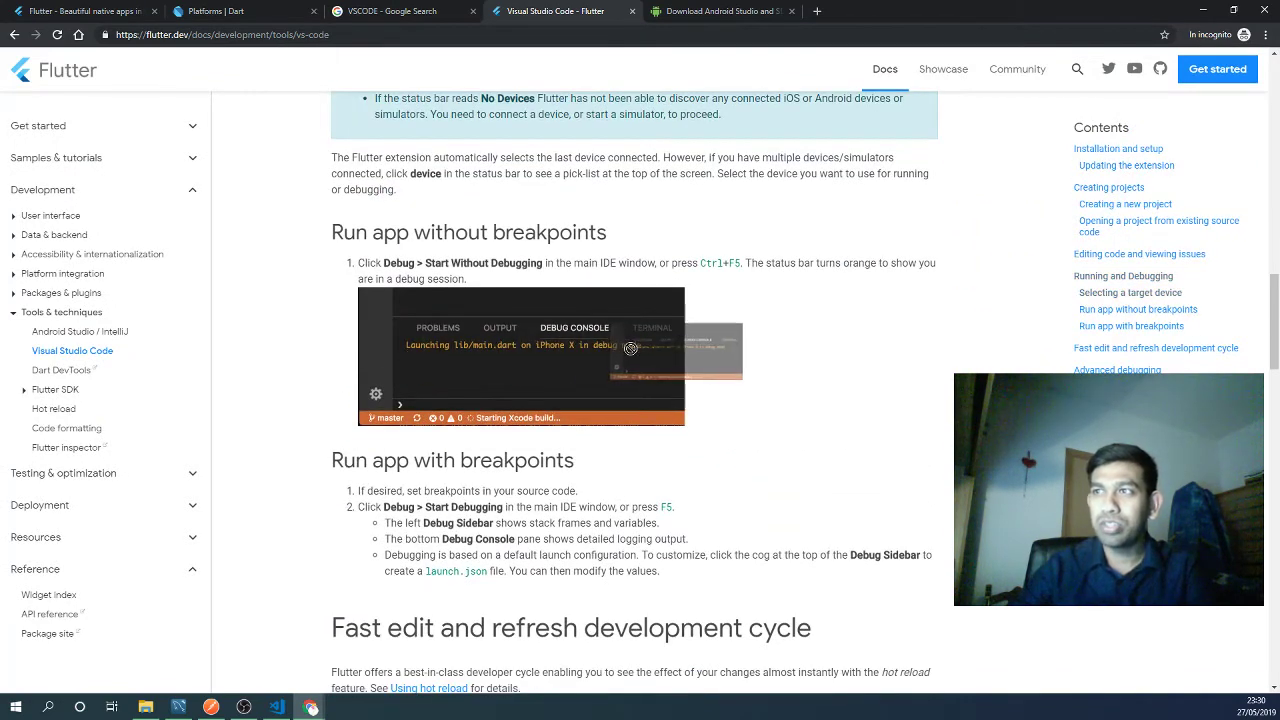
- Switch to the Visual Studio Code application, minimize the browser behind it and maximize the editor window
left_click(277, 707)
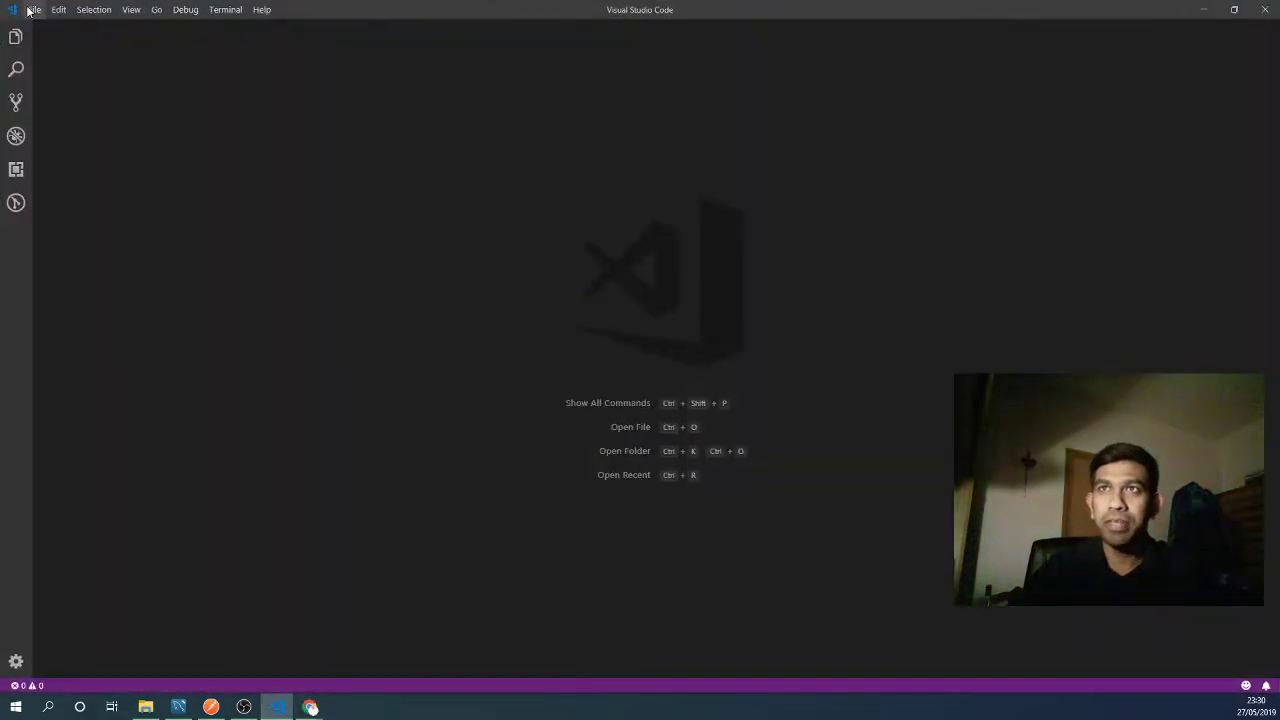
left_click(1232, 9)
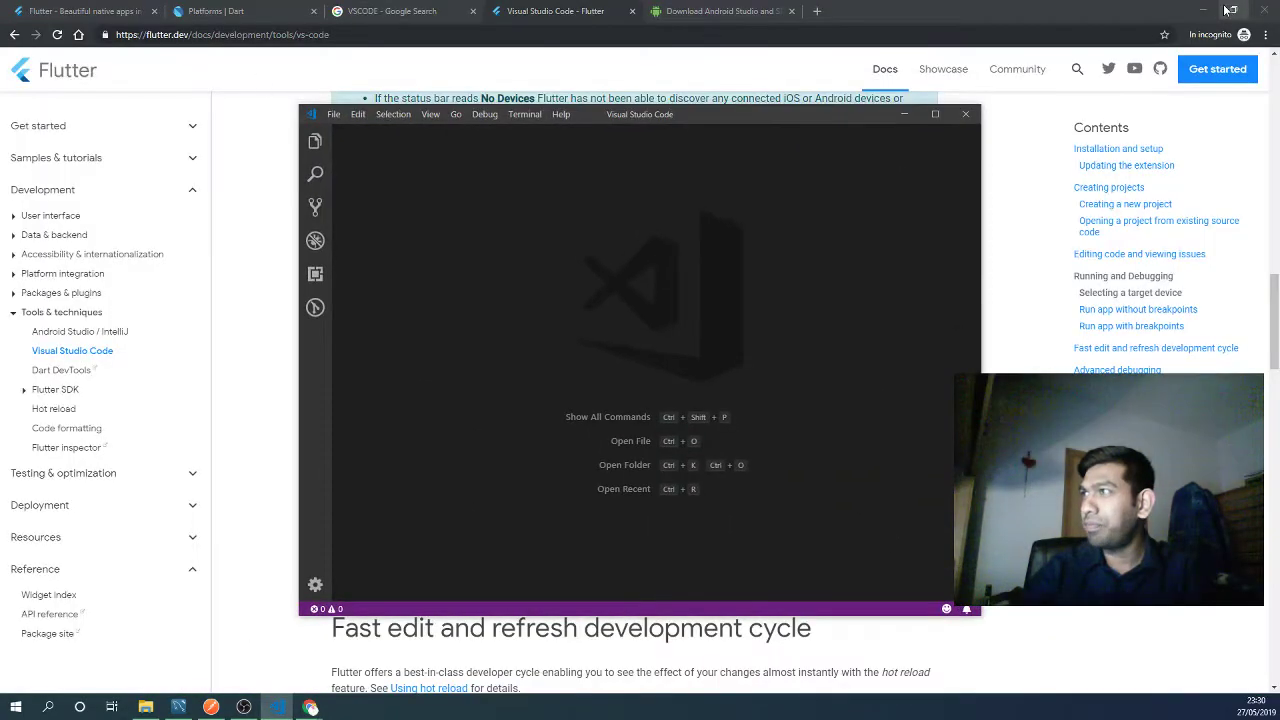
left_click(1205, 9)
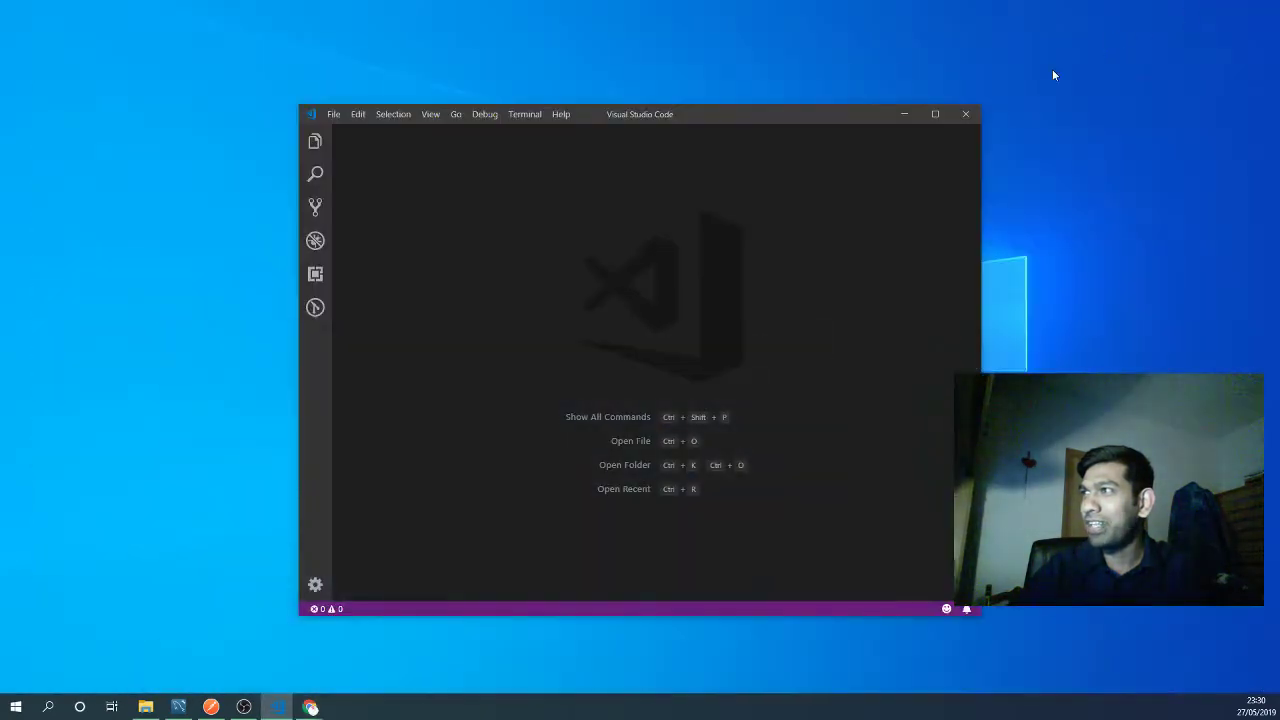
left_click(941, 113)
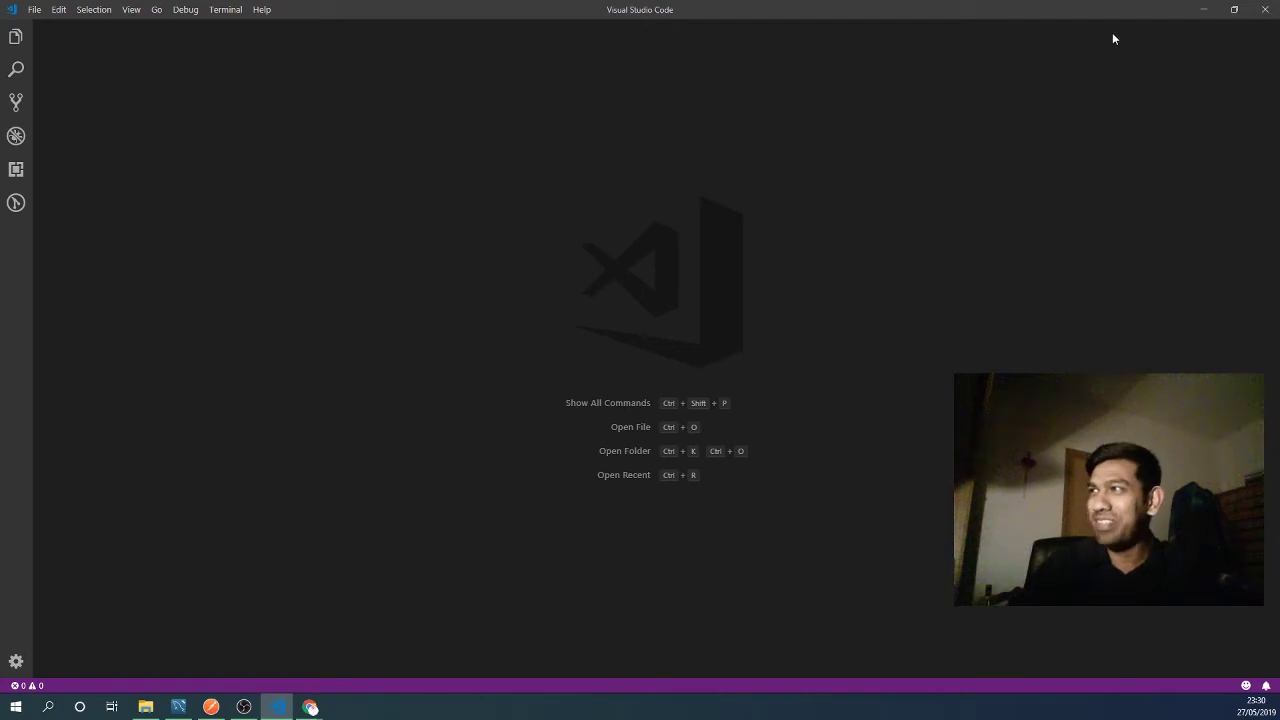
- Look through the editor's Explorer, File and Edit commands, Source Control and Debug views
left_click(14, 46)
left_click(31, 11)
left_click(245, 89)
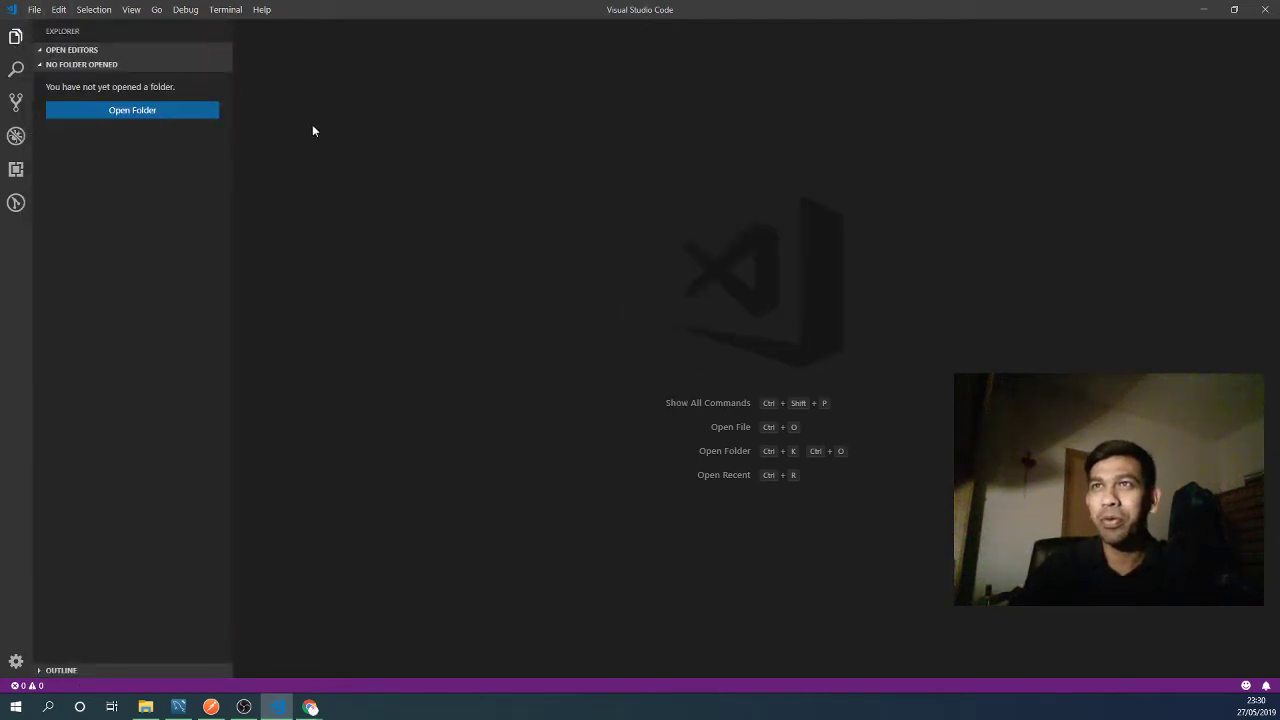
left_click(34, 9)
left_click(59, 9)
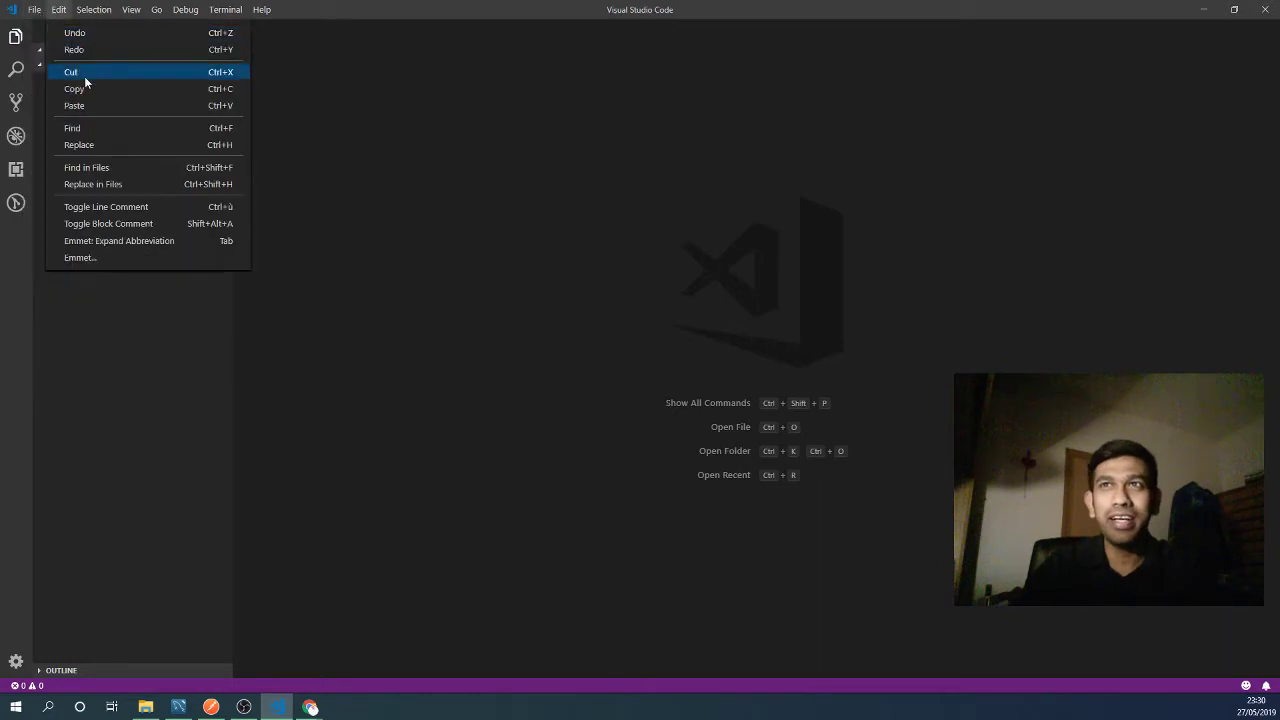
left_click(396, 146)
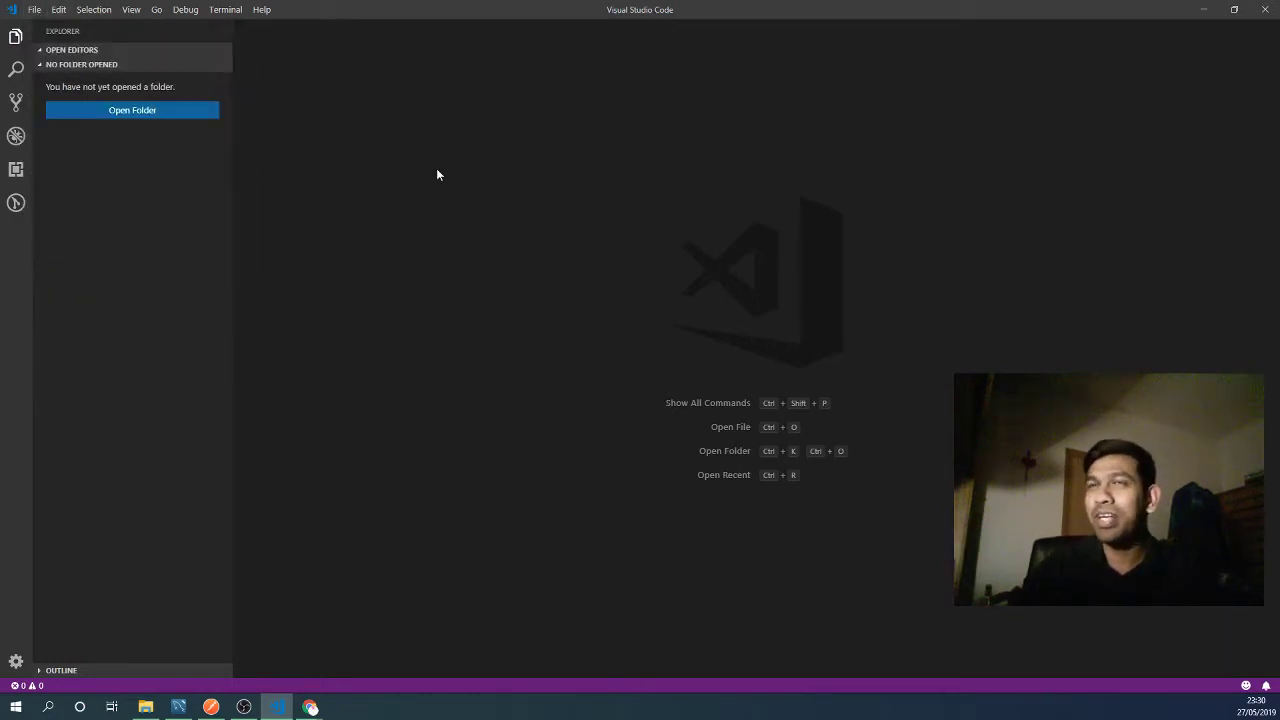
left_click(17, 103)
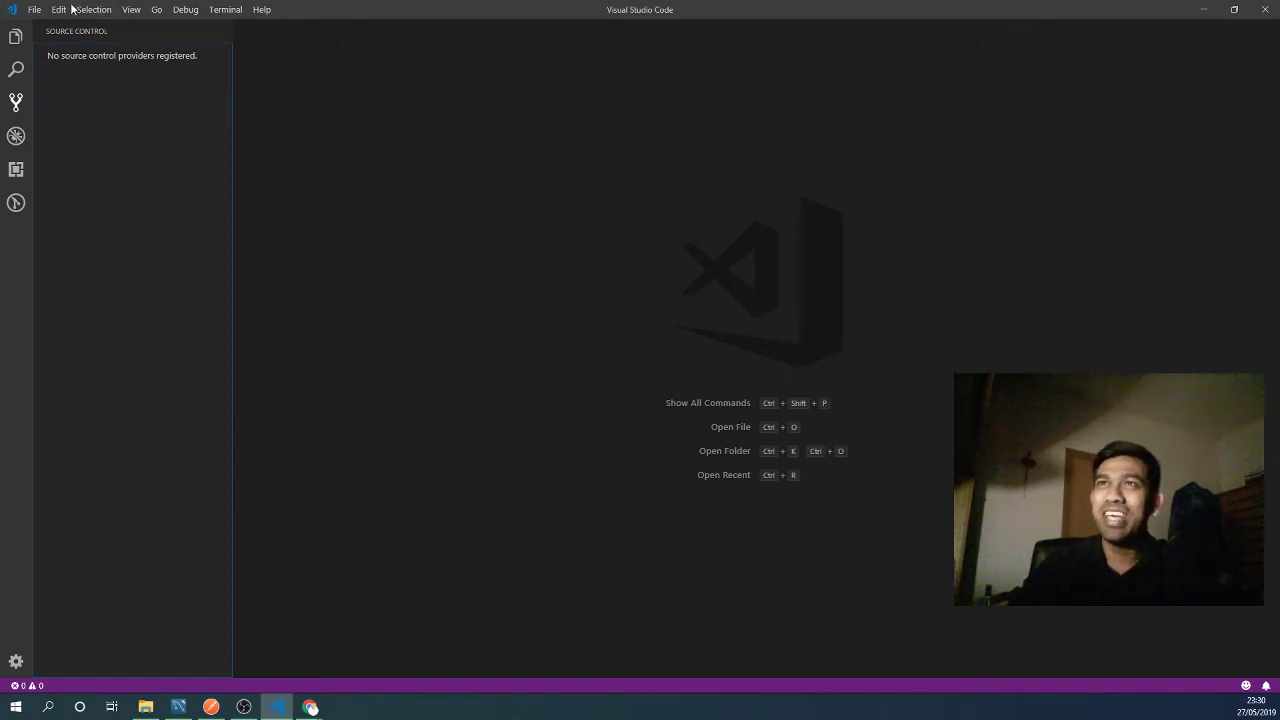
left_click(16, 137)
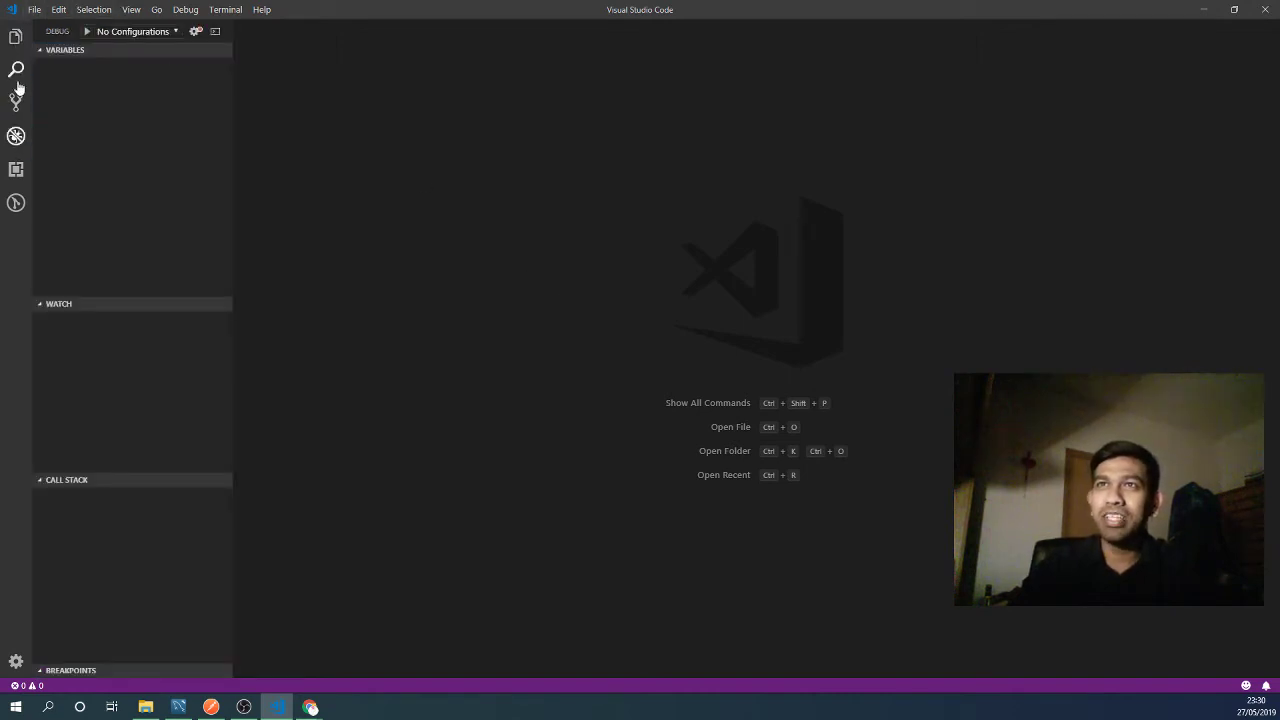
- Restore the Visual Studio Code window to its smaller size and move it to the right side of the desktop
left_click(1234, 10)
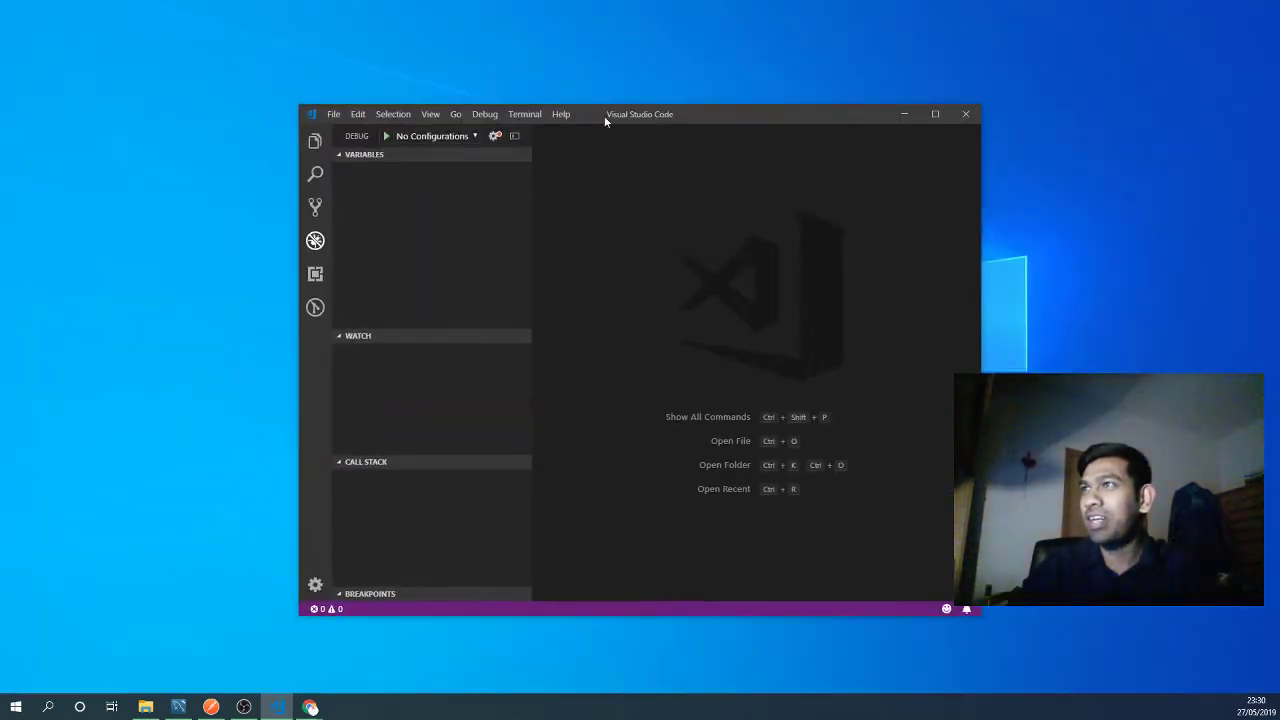
left_click(923, 115)
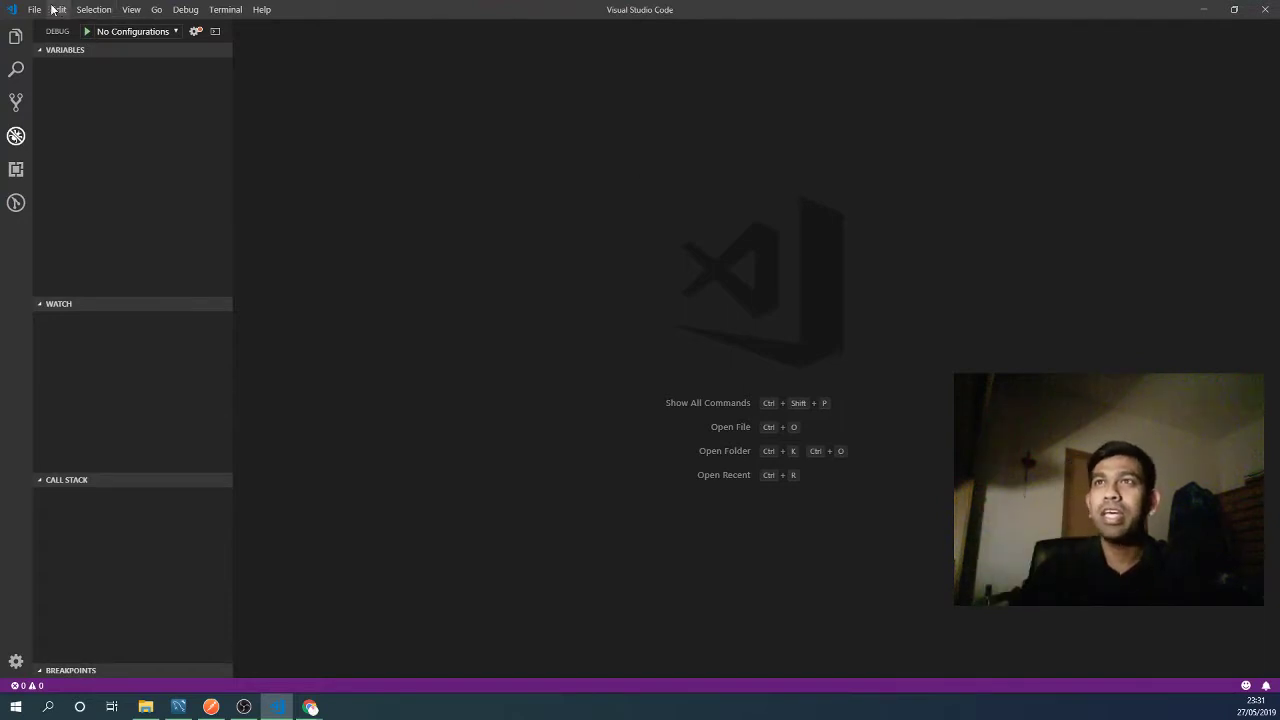
left_click(1234, 9)
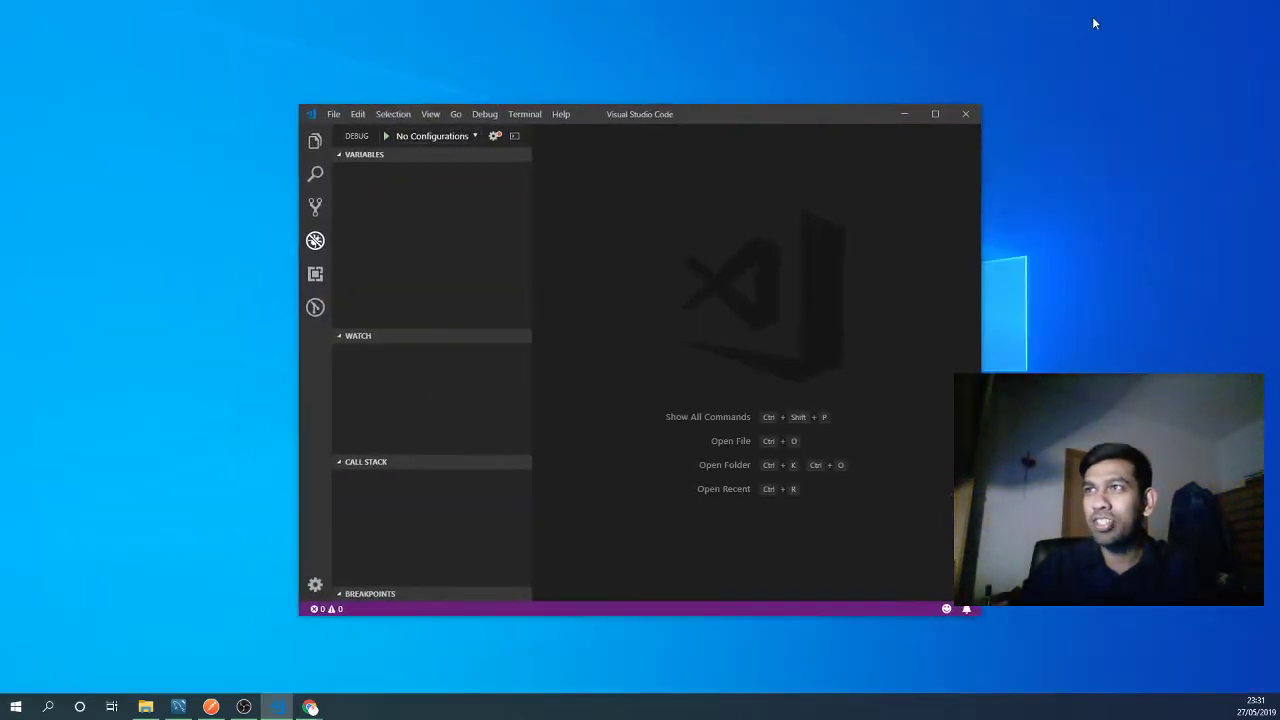
left_click_drag(850, 113, 1109, 103)
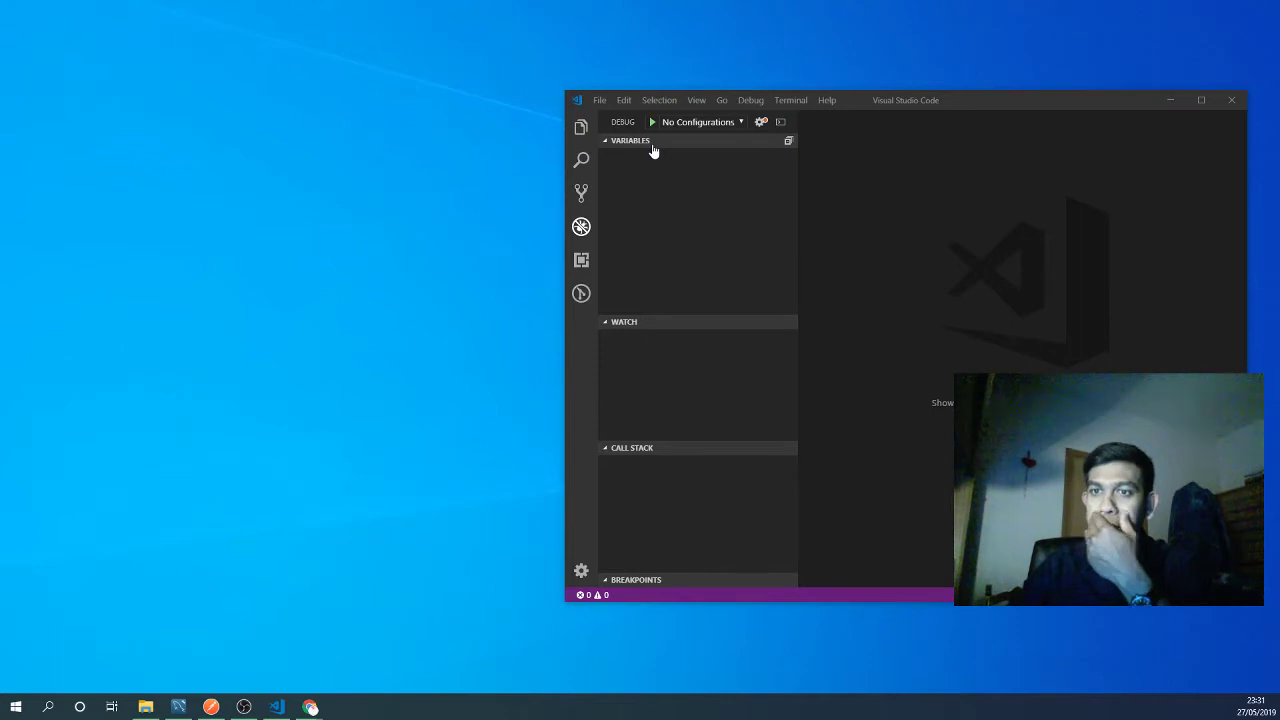
left_click(1190, 101)
left_click(1231, 12)
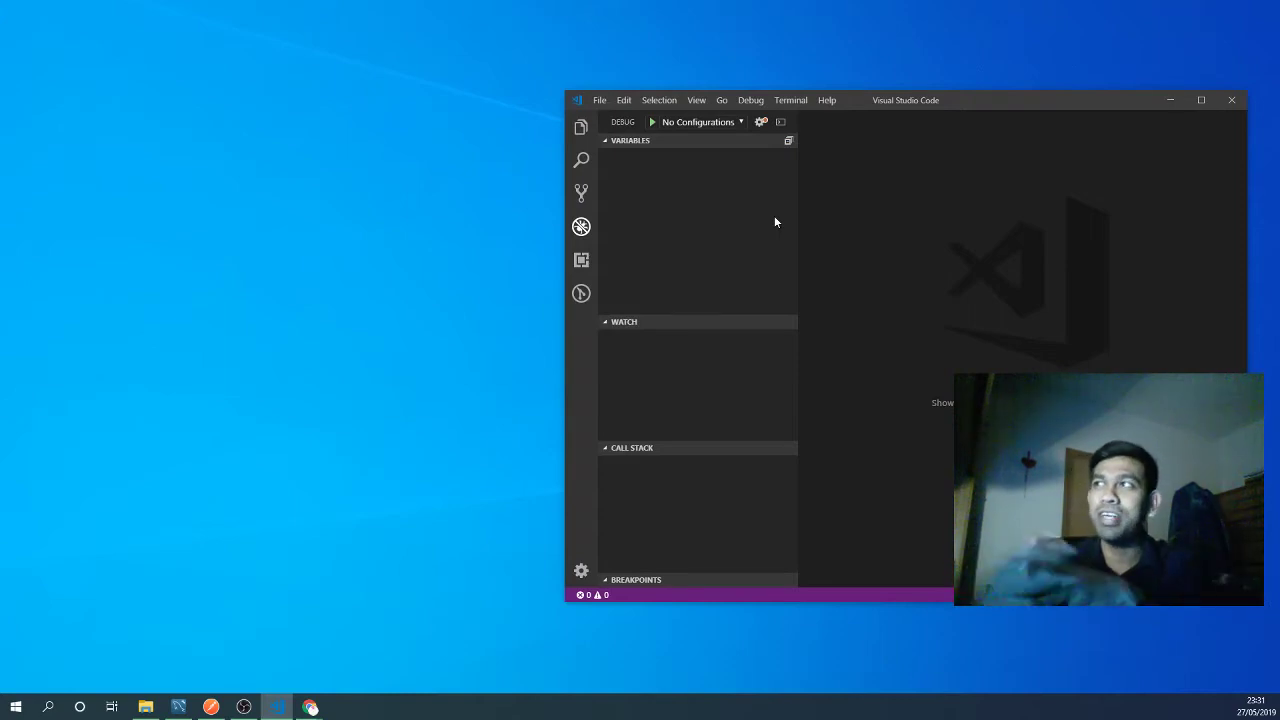
left_click(1201, 100)
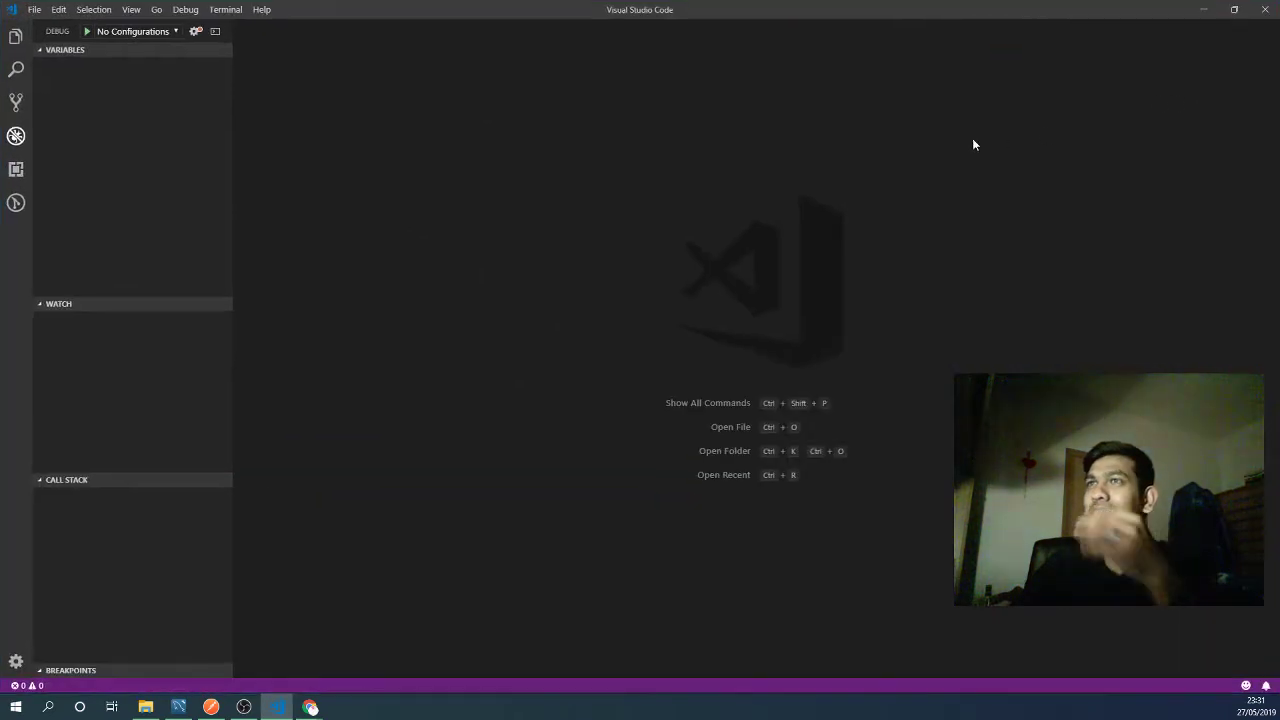
left_click(1234, 10)
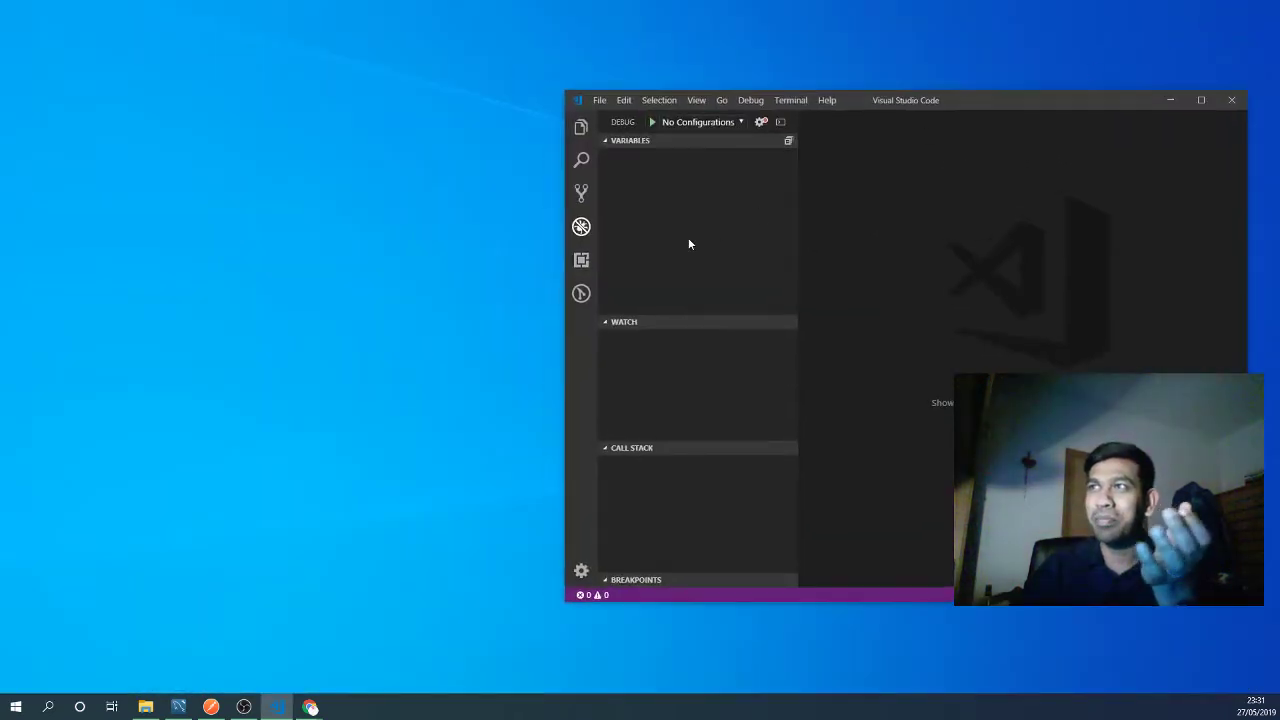
- Maximize the editor window and open the Flutter extension's page by searching the extension marketplace for "flutter"
left_click(1195, 102)
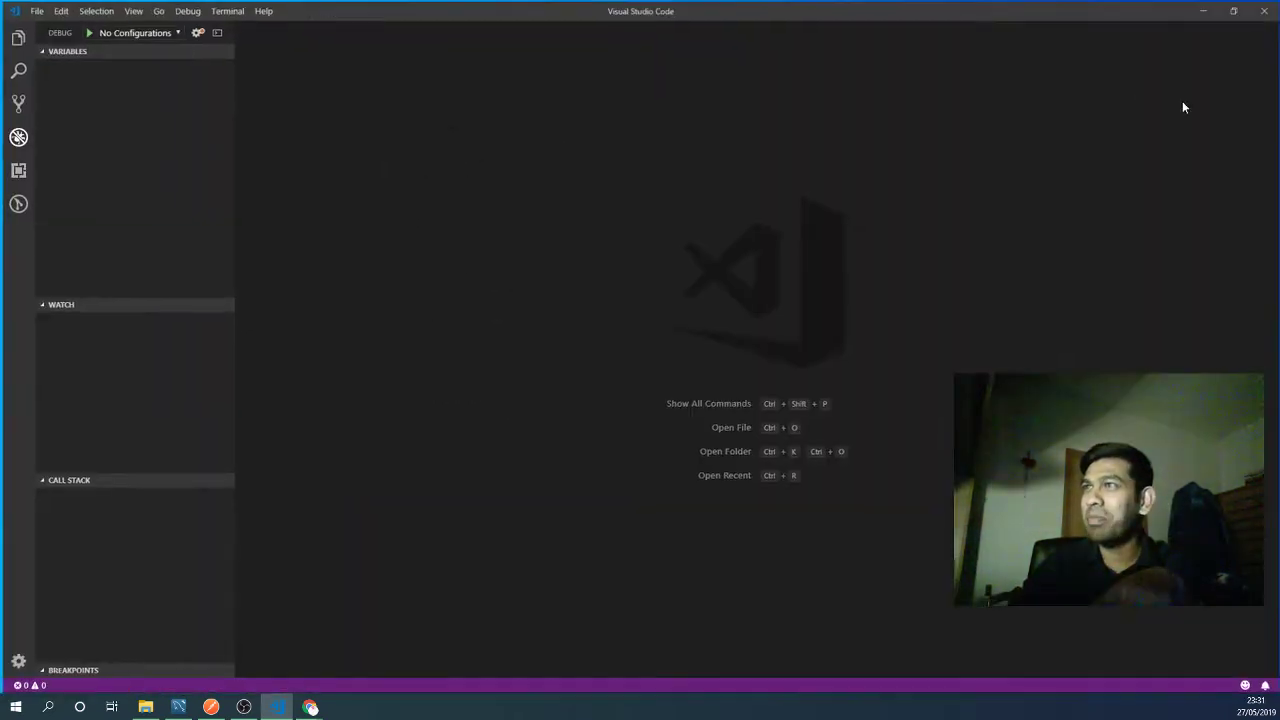
left_click(16, 170)
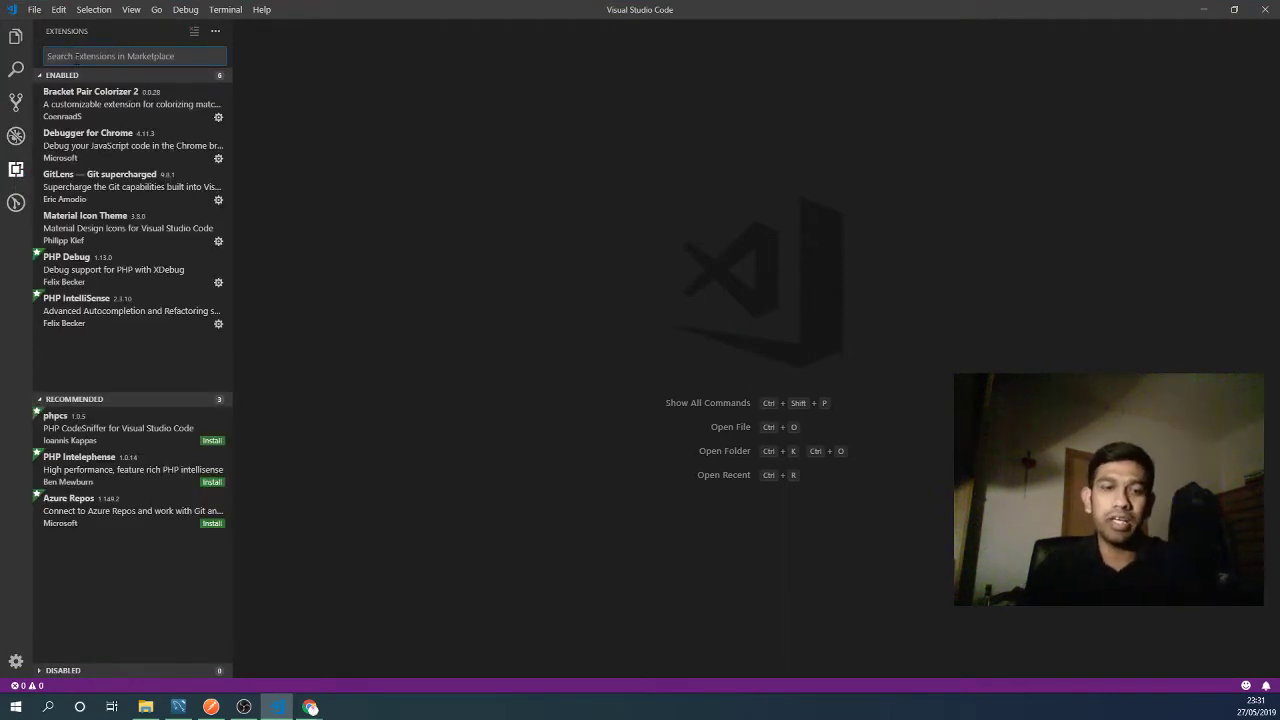
type("B")
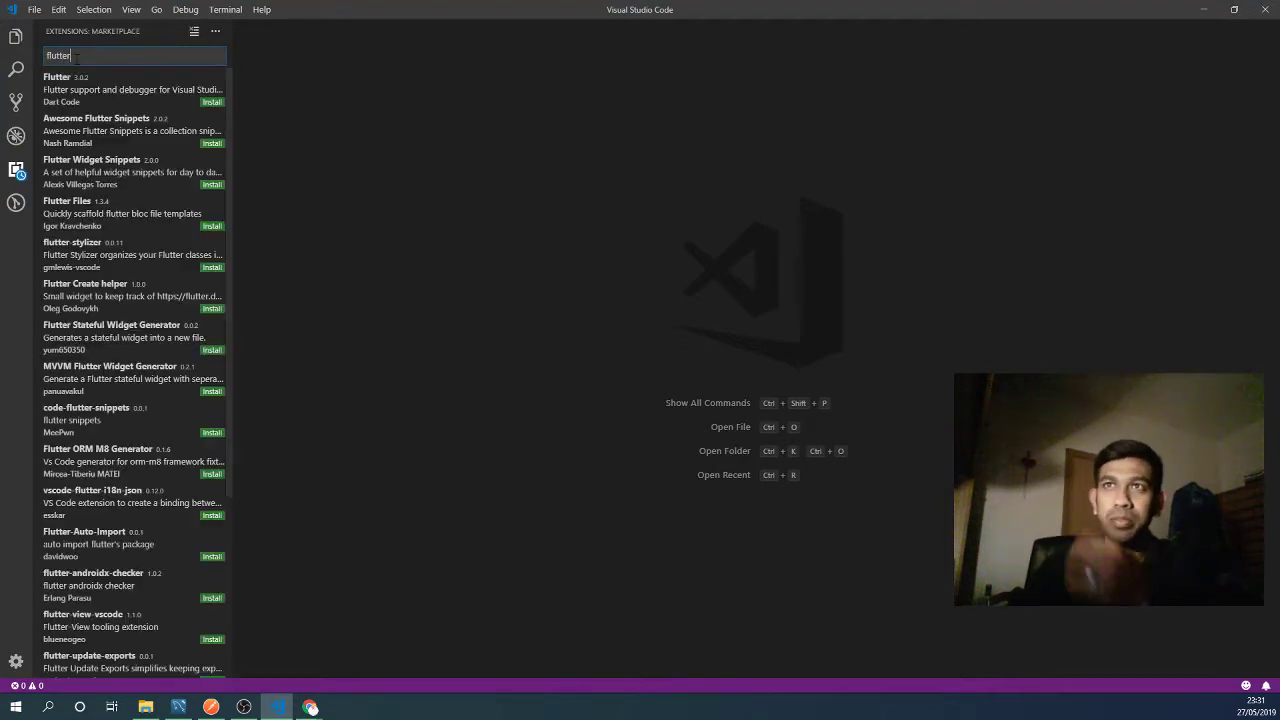
left_click(90, 106)
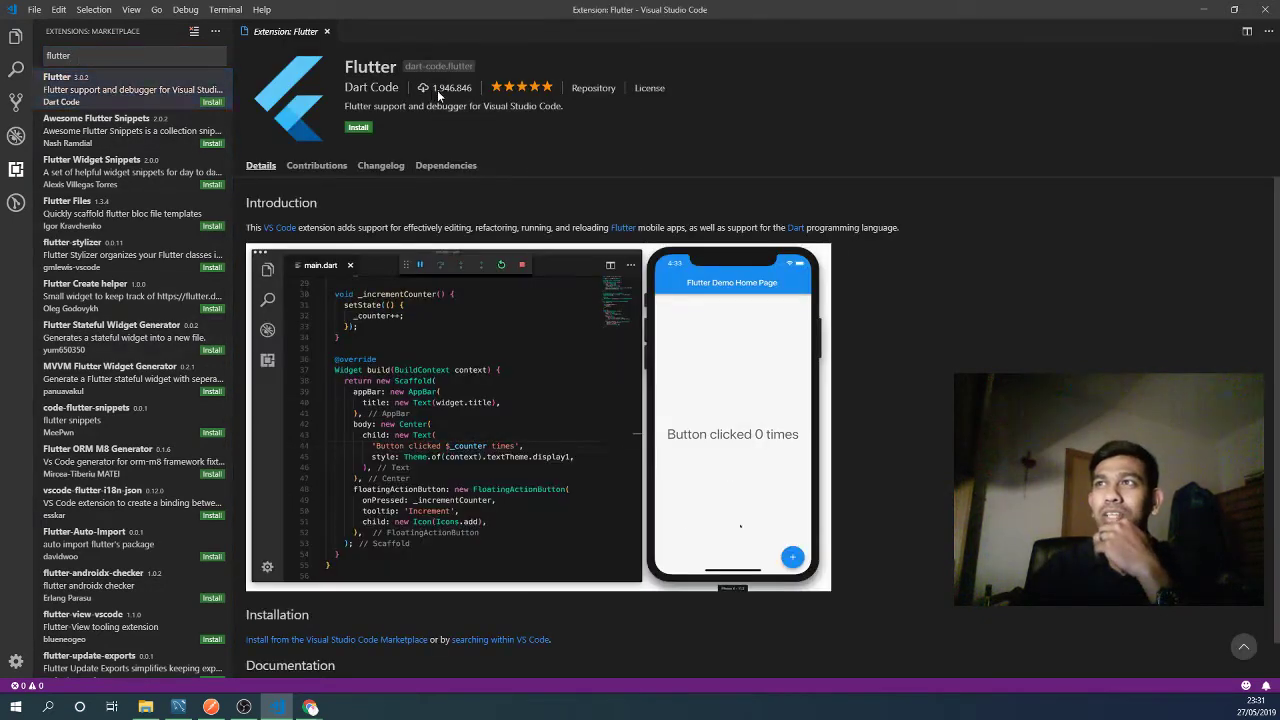
- Highlight the Flutter extension's download count and install the extension
mouse_move(433, 88)
left_mouse_down()
mouse_move(473, 92)
mouse_move(440, 90)
left_mouse_up()
left_click(473, 92)
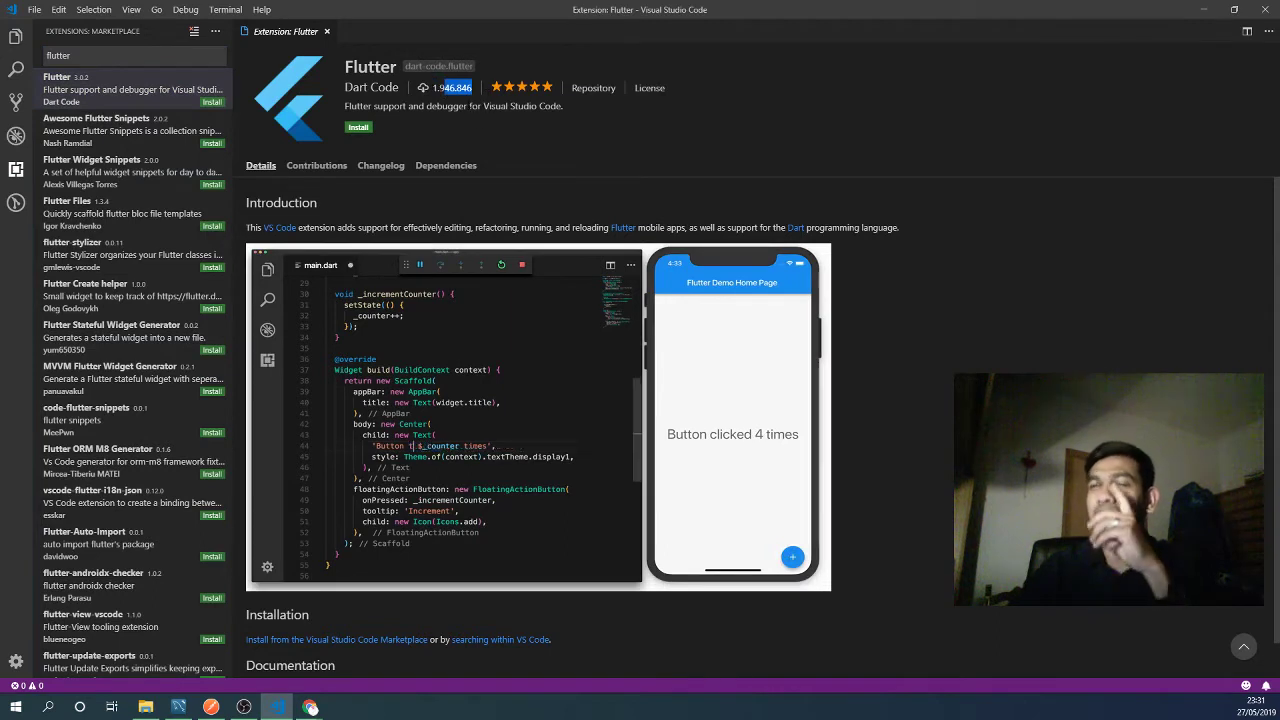
left_click(371, 135)
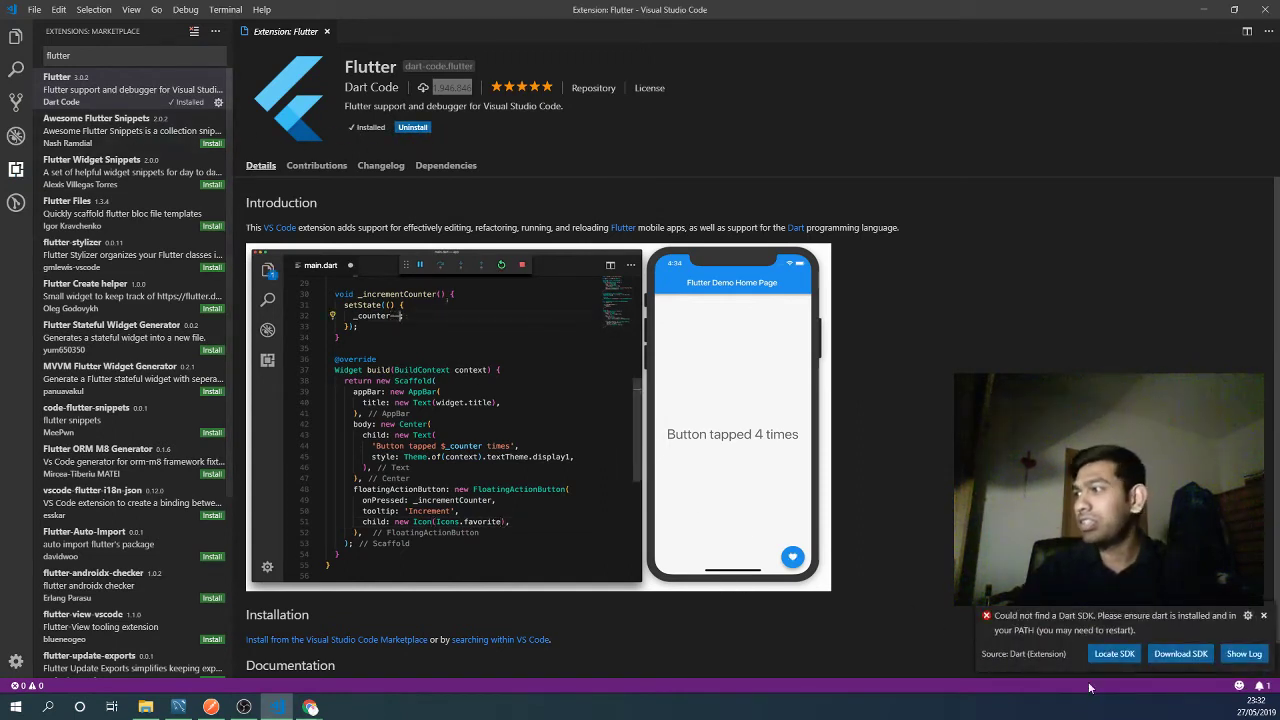
- Try to locate the Dart SDK from the missing-SDK notification by browsing drive C: and its Programmi (x86) folder
left_click(1131, 655)
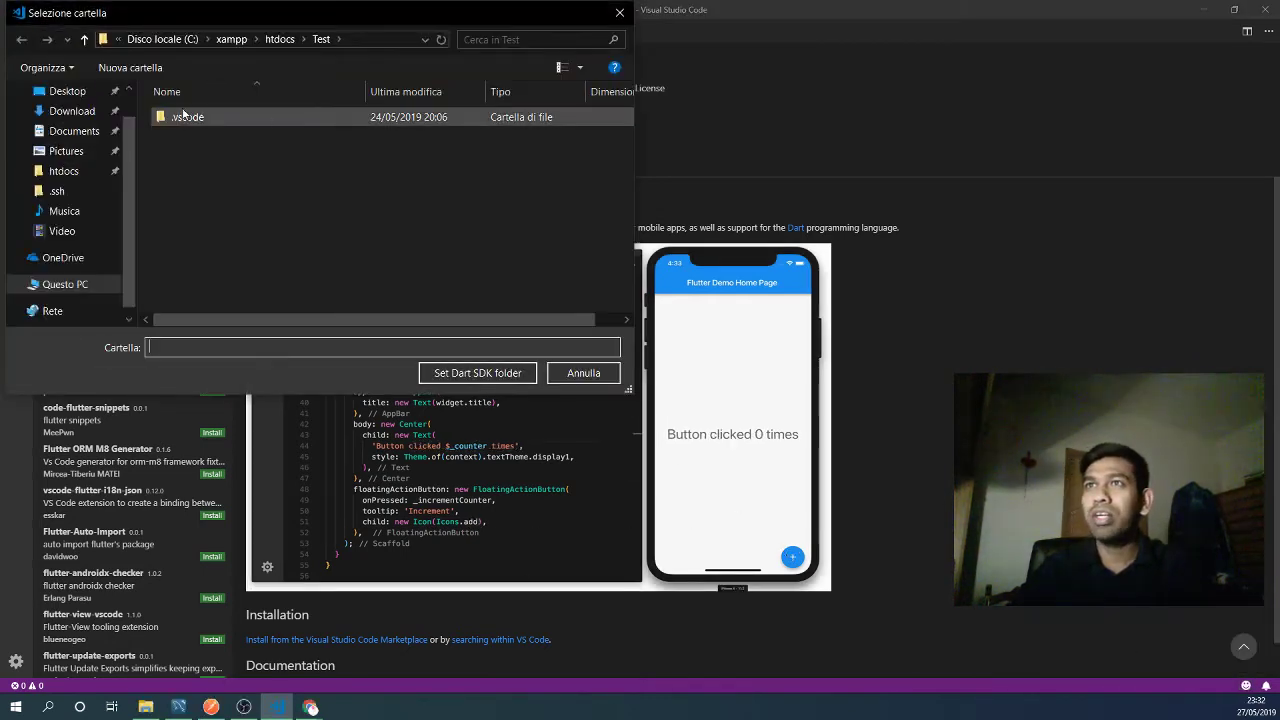
left_click(232, 39)
left_click(163, 40)
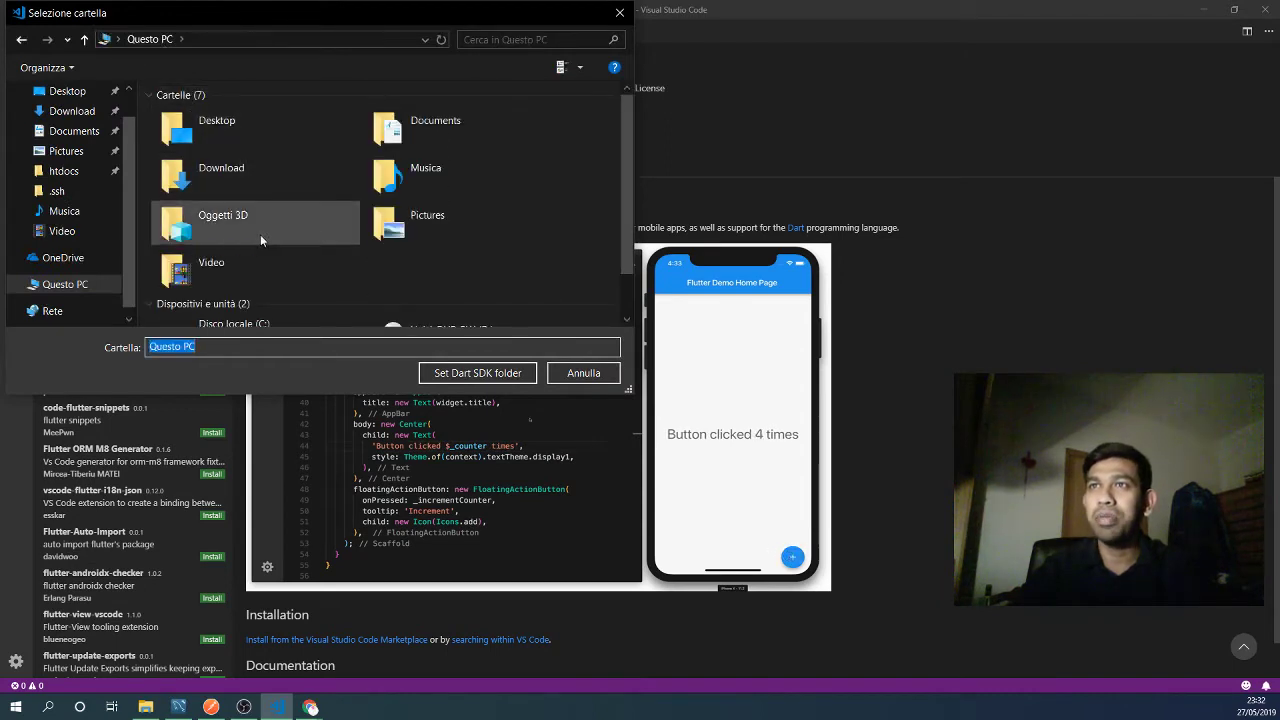
scroll(260, 234, "down", 2)
double_click(257, 296)
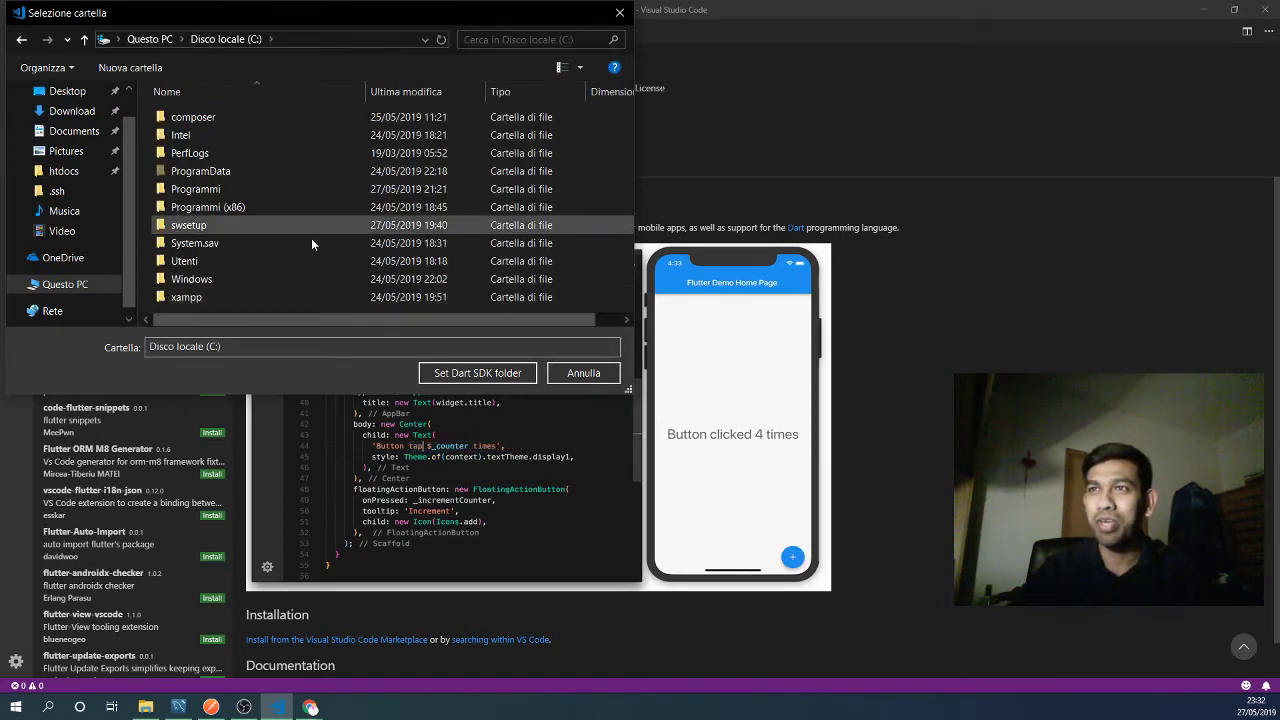
double_click(240, 207)
scroll(293, 204, "down", 3)
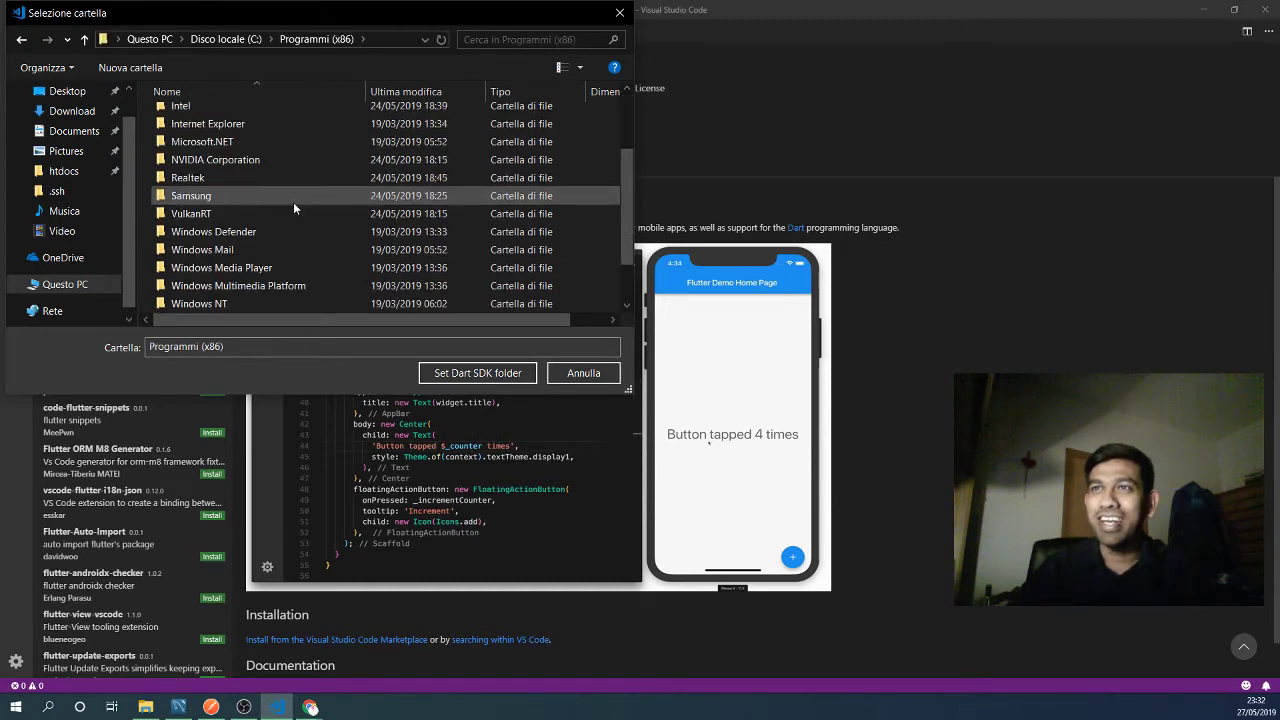
scroll(293, 204, "up", 3)
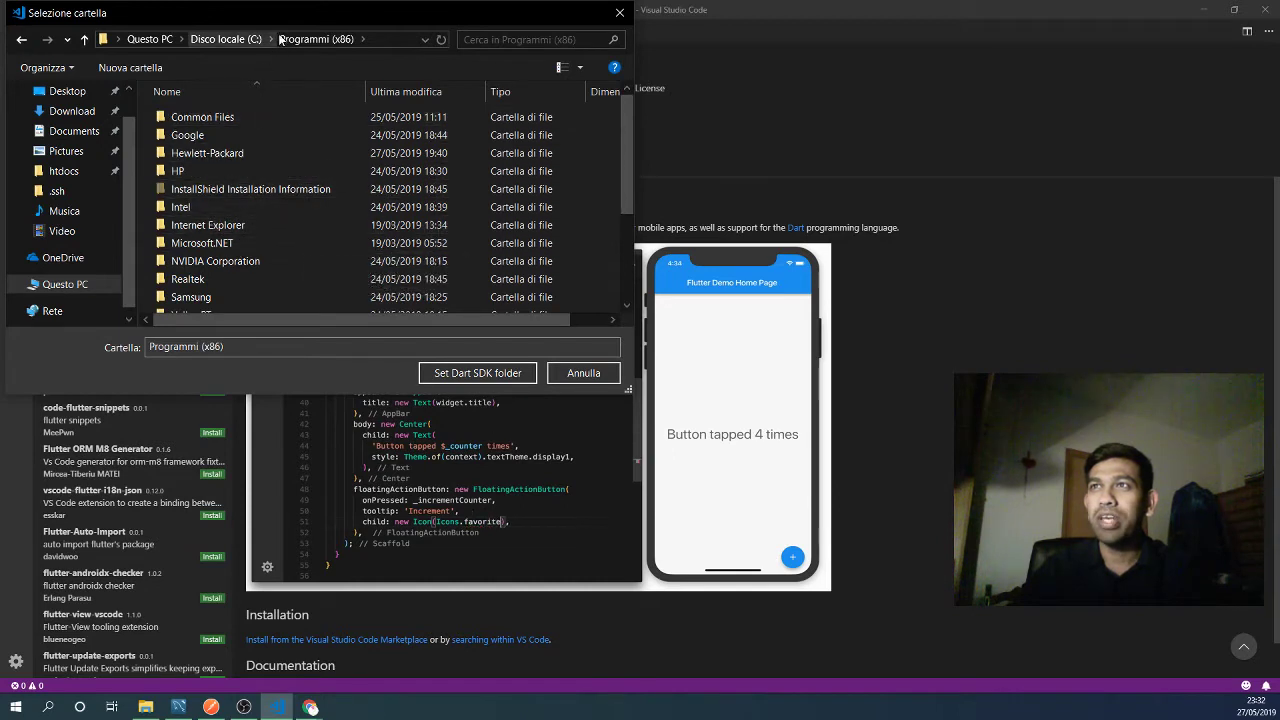
left_click(226, 39)
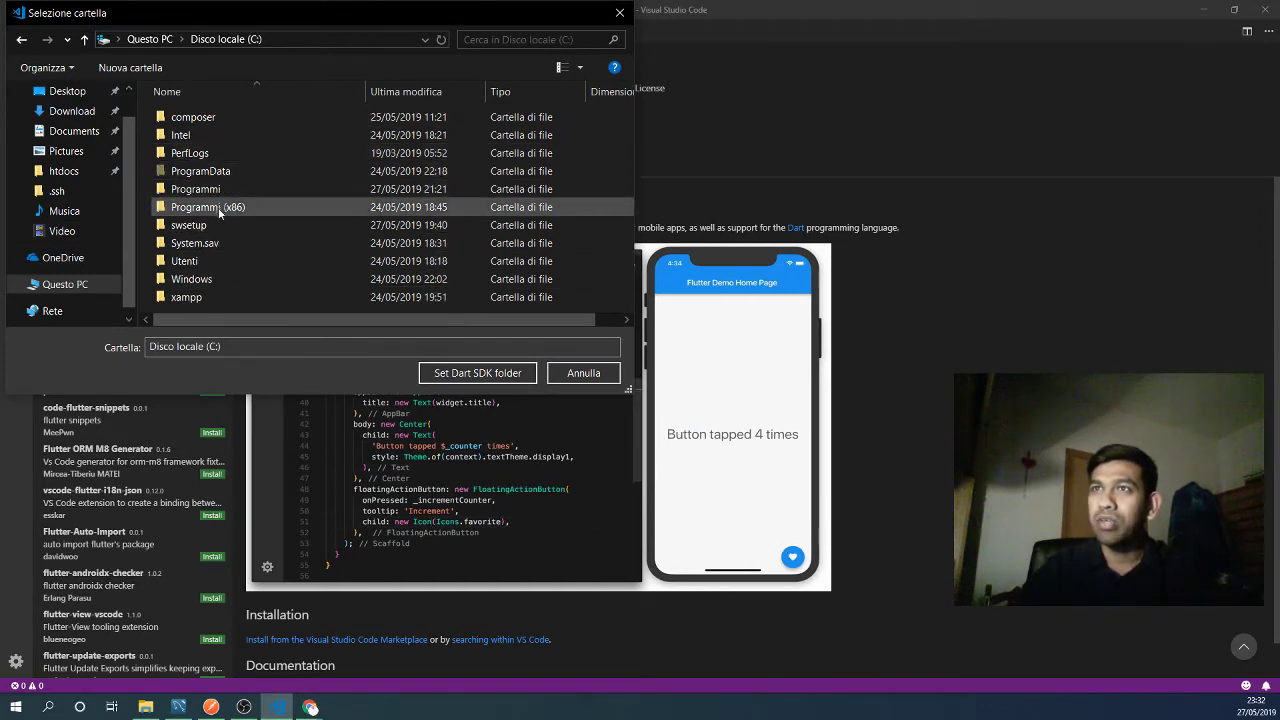
- Look for the Dart SDK in the user profile's AppData\Local\Android\Sdk\build-tools folder and cancel the folder selection
double_click(200, 261)
double_click(203, 137)
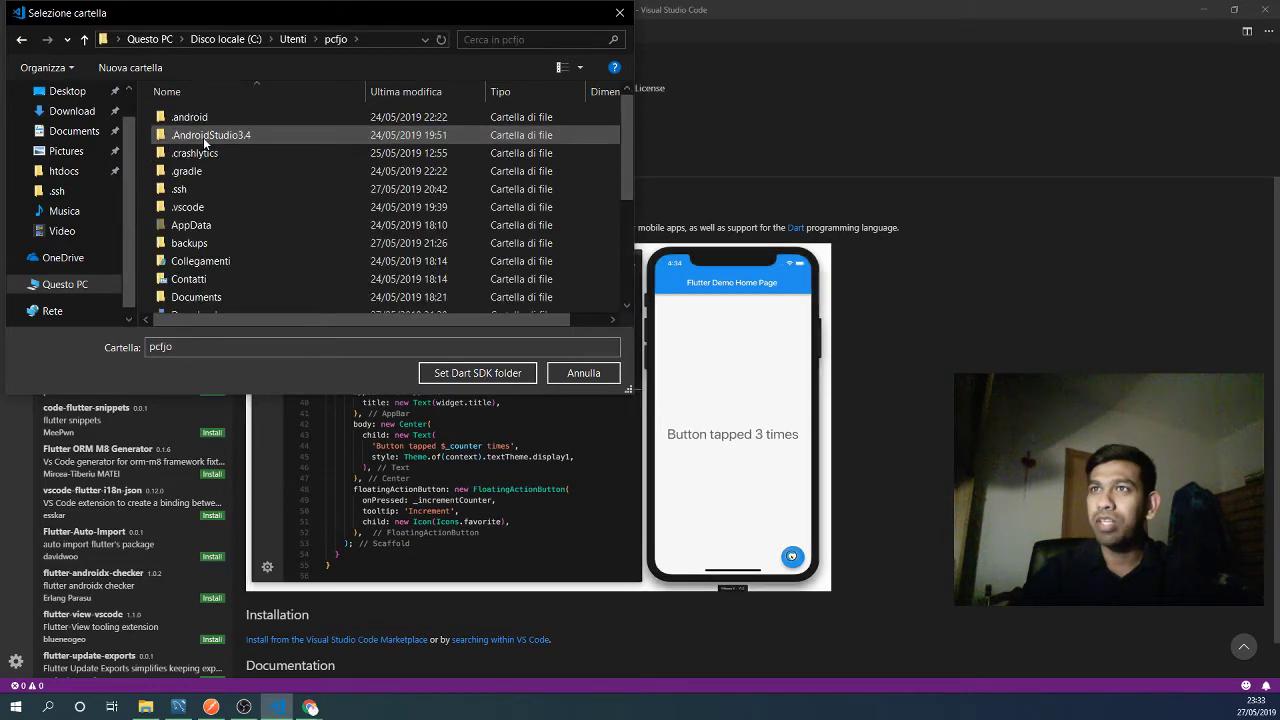
double_click(206, 225)
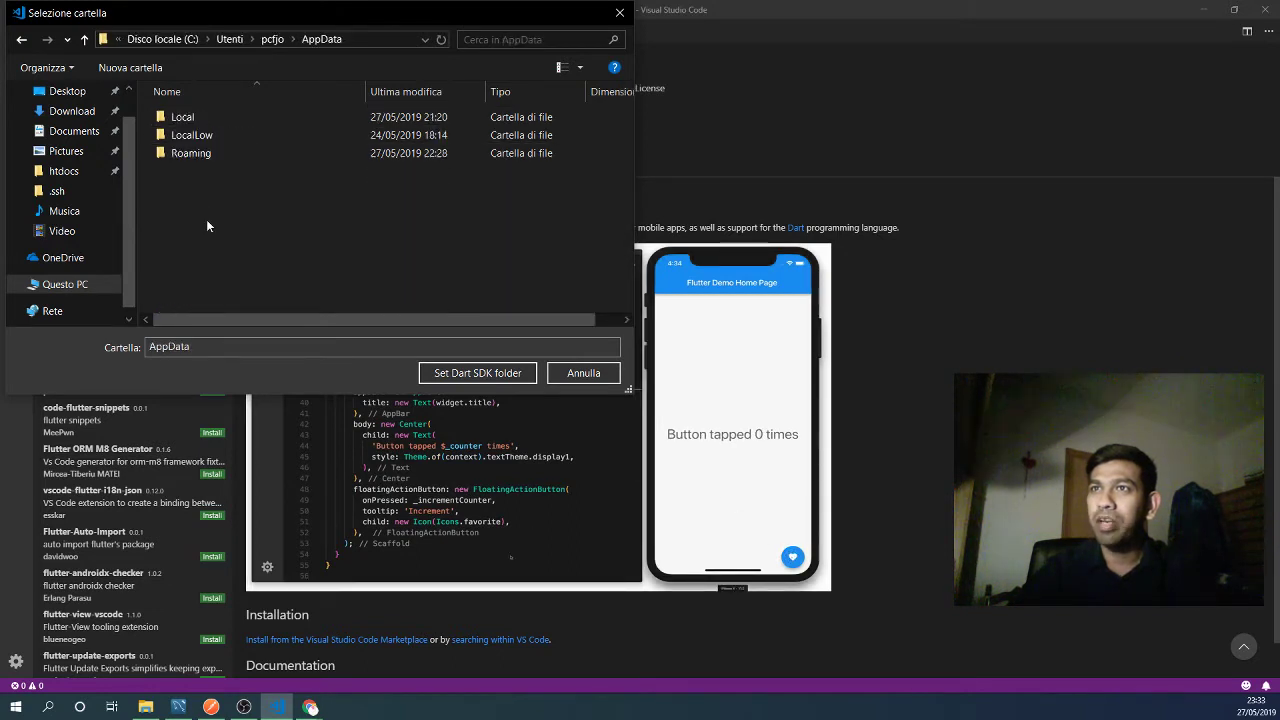
left_click(207, 116)
double_click(207, 116)
scroll(283, 166, "down", 2)
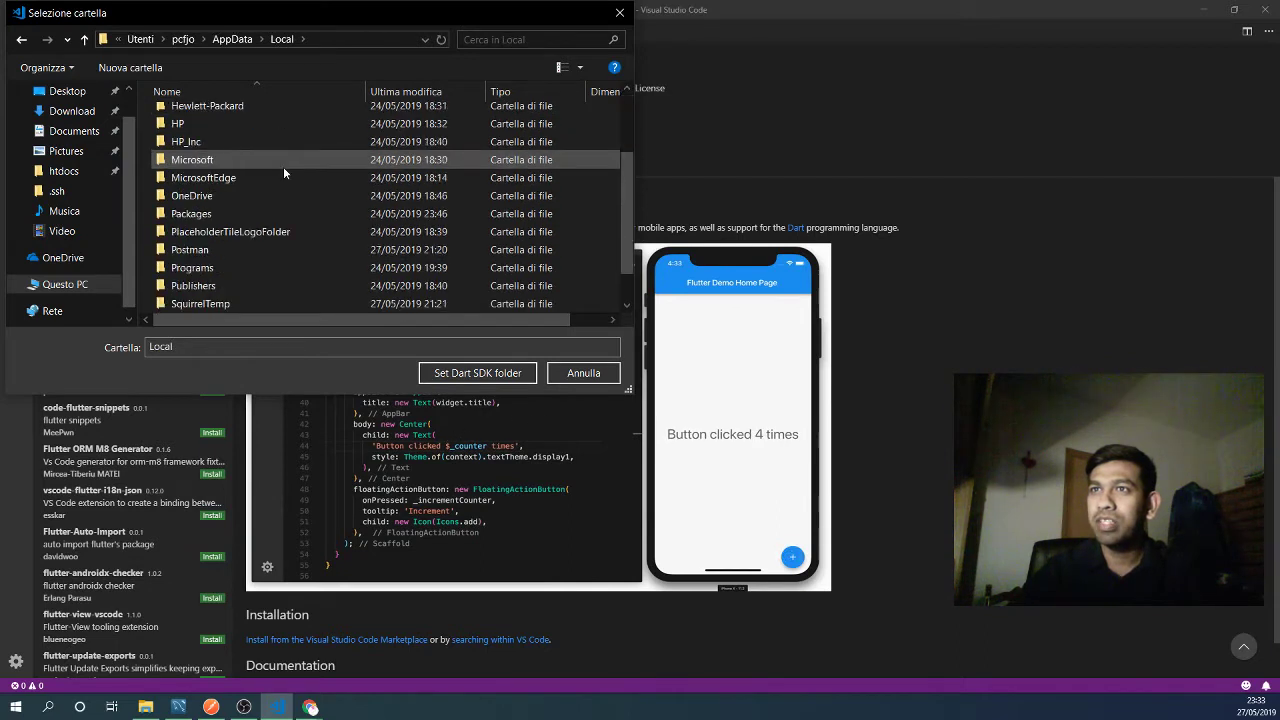
scroll(283, 166, "down", 1)
scroll(258, 258, "up", 3)
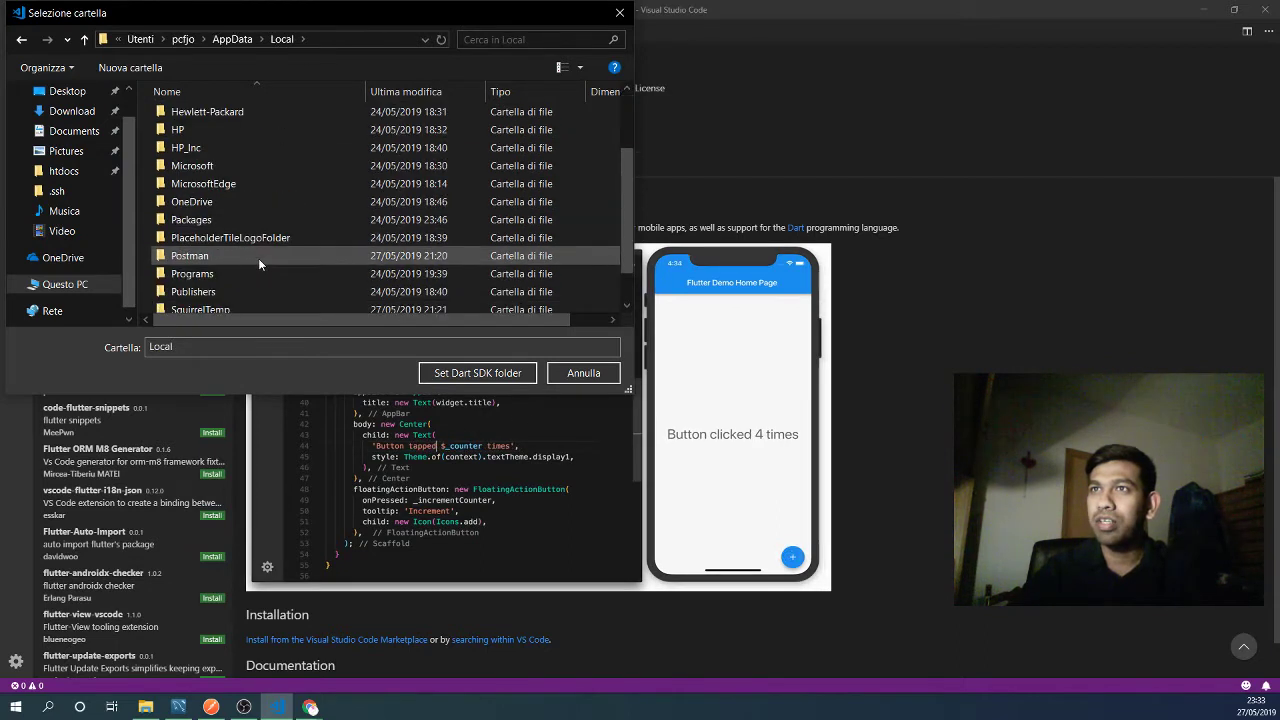
double_click(240, 122)
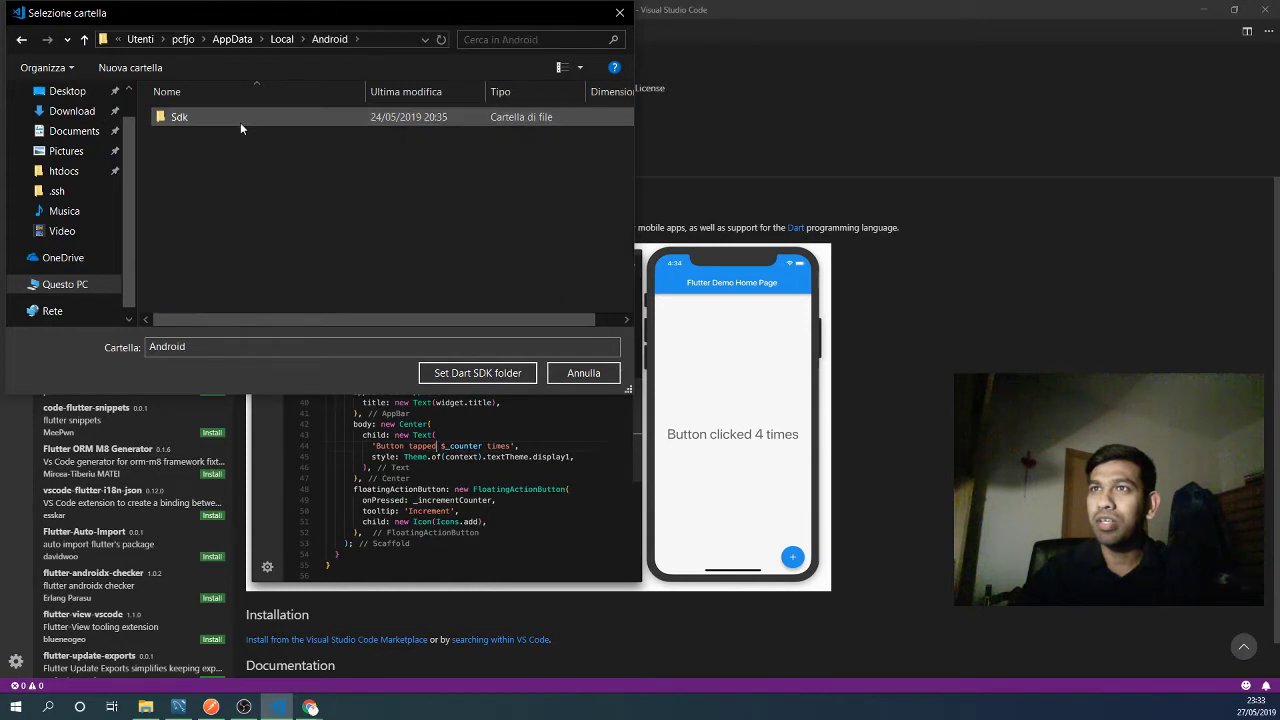
left_click(224, 124)
double_click(224, 124)
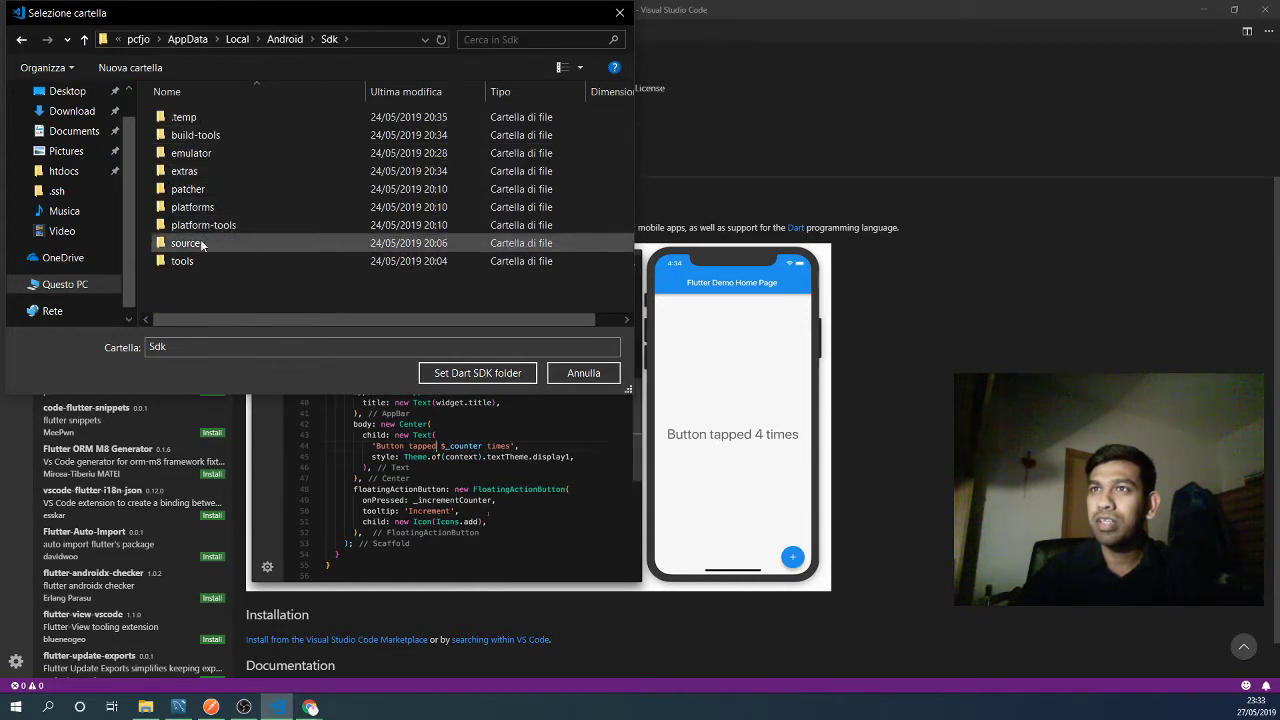
left_click(239, 135)
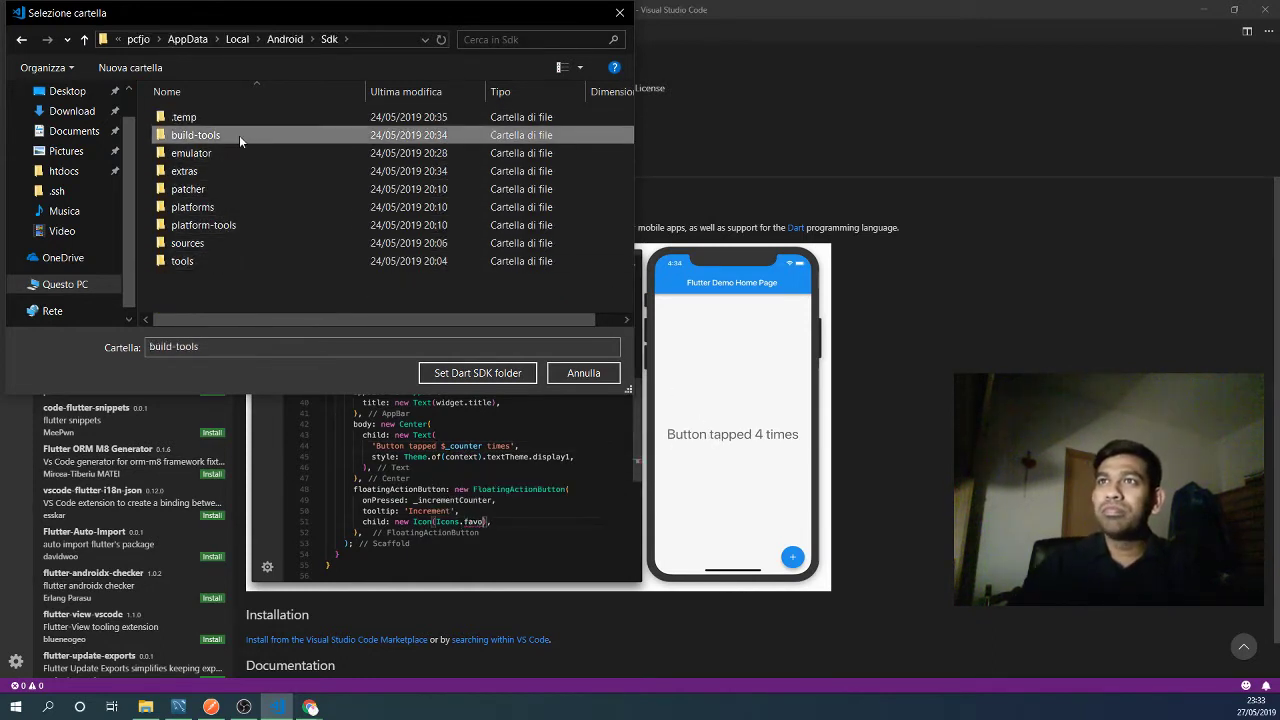
double_click(239, 135)
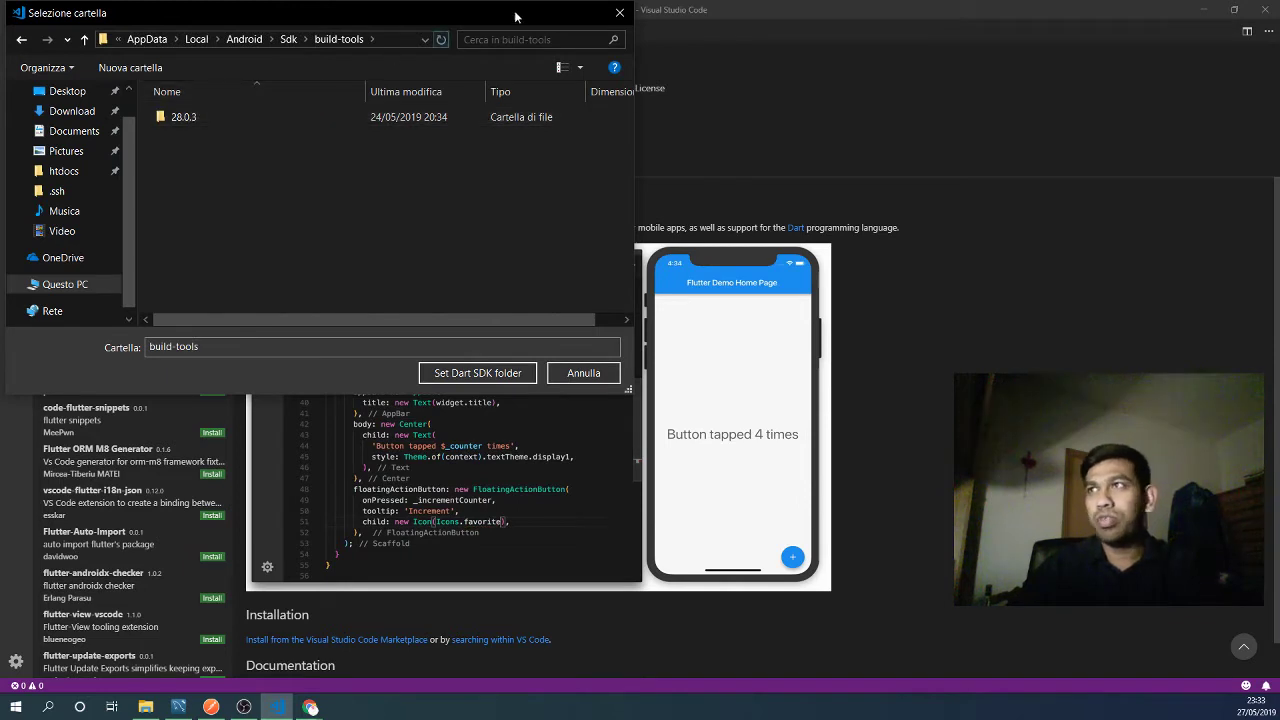
left_click(616, 16)
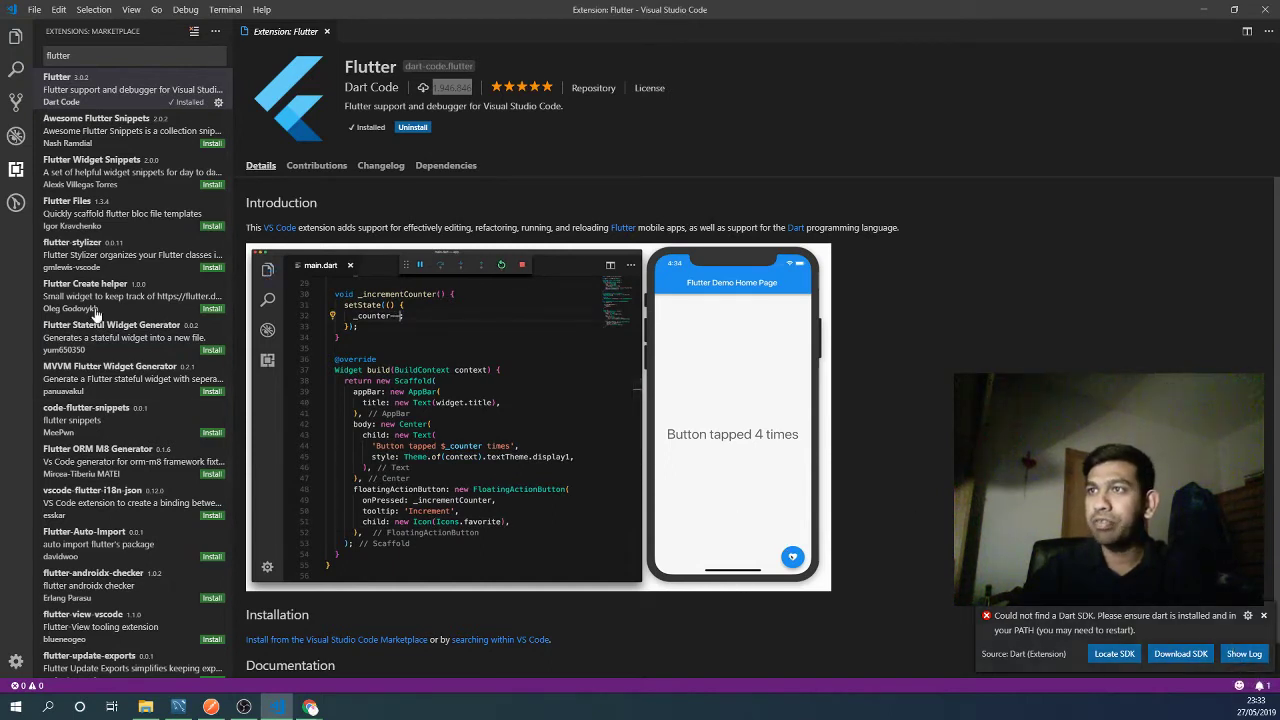
- Switch to Android Studio, examine the new Flutter application's project name and SDK path settings, and close the wizard without creating a project
scroll(506, 453, "down", 1)
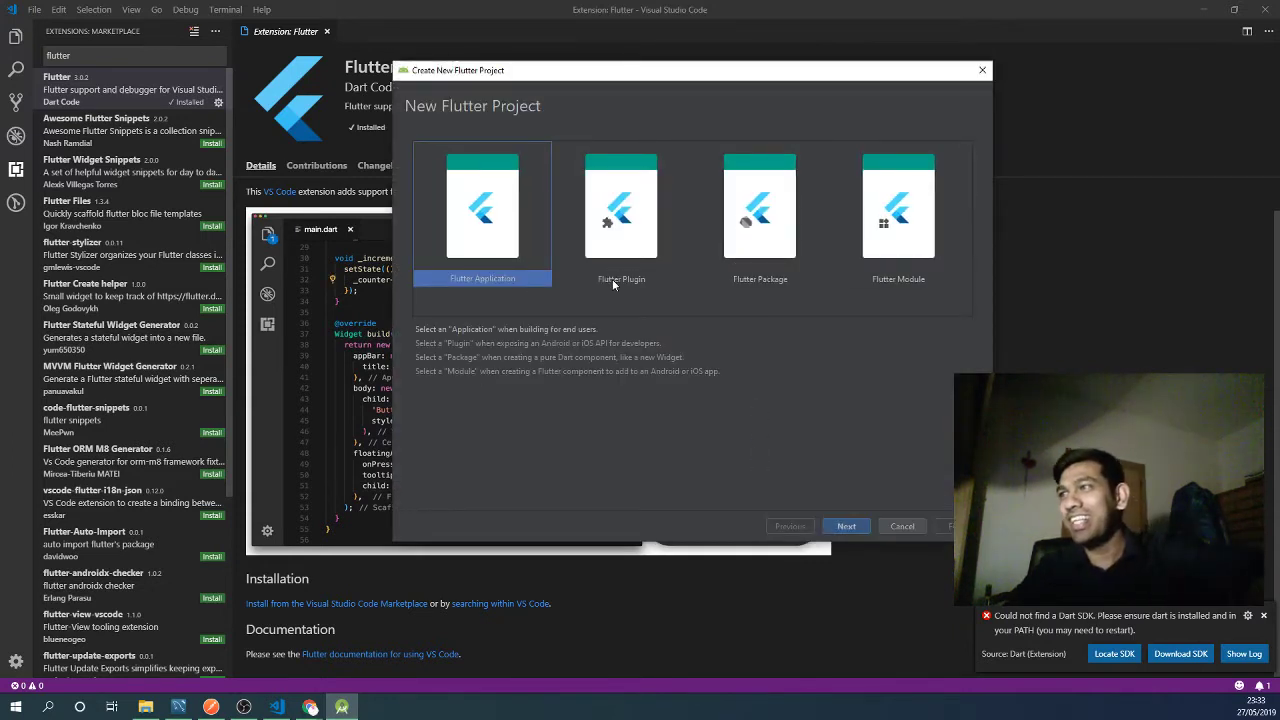
left_click(843, 526)
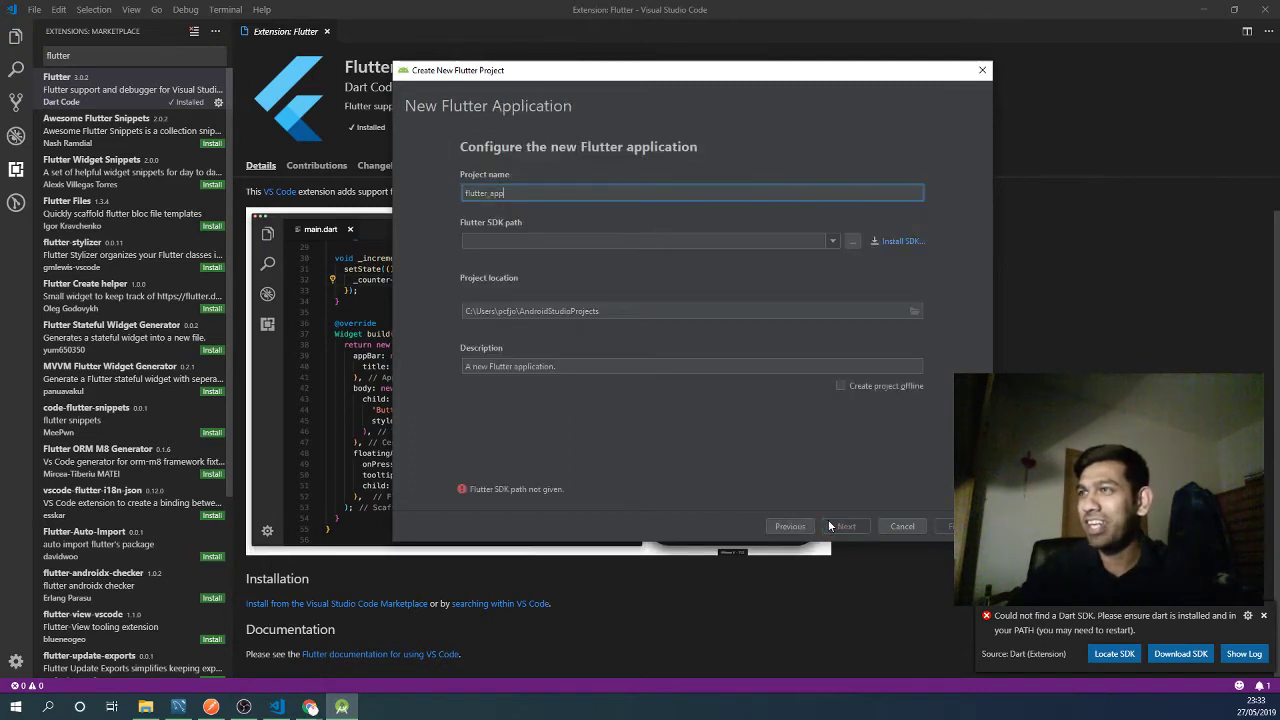
double_click(526, 193)
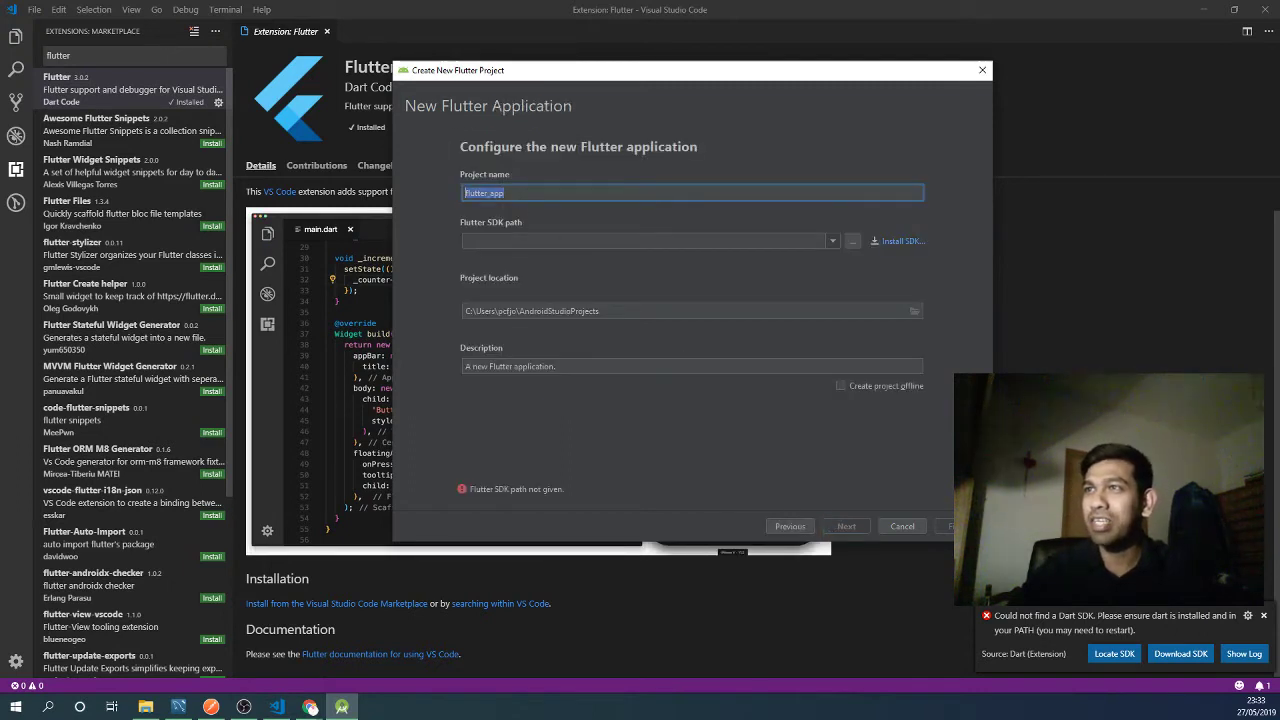
left_click(831, 241)
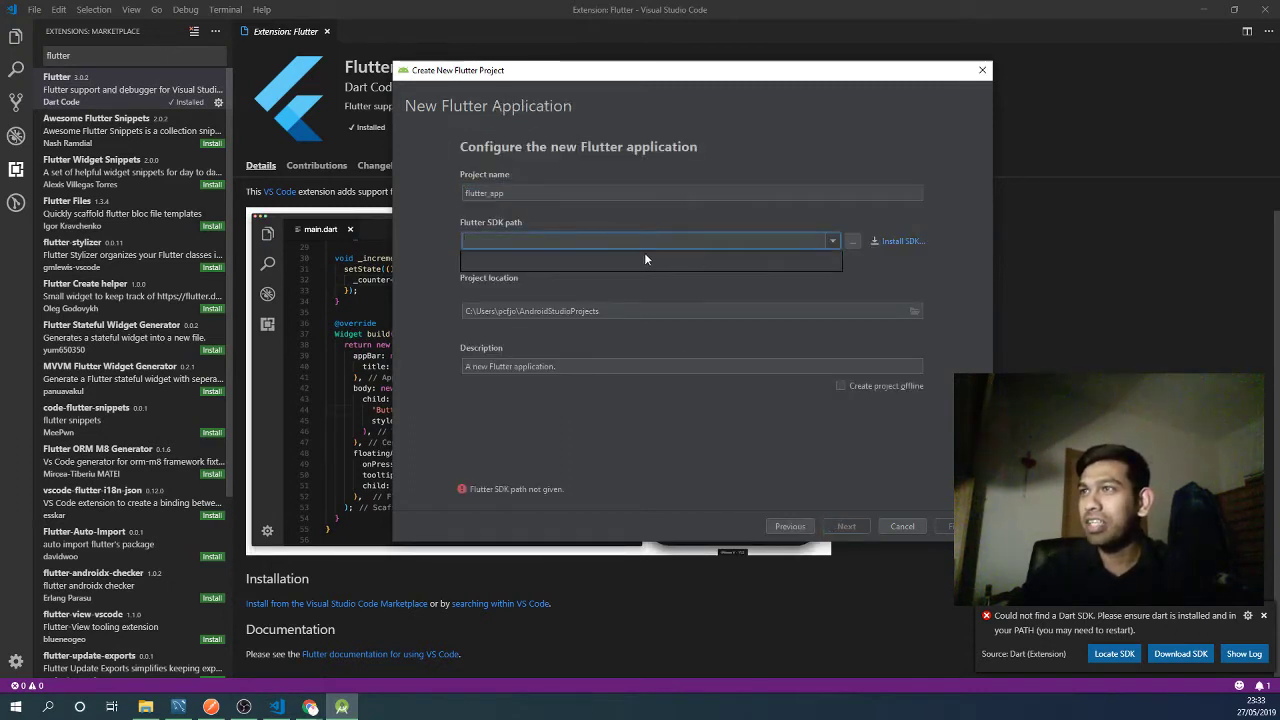
left_click(895, 242)
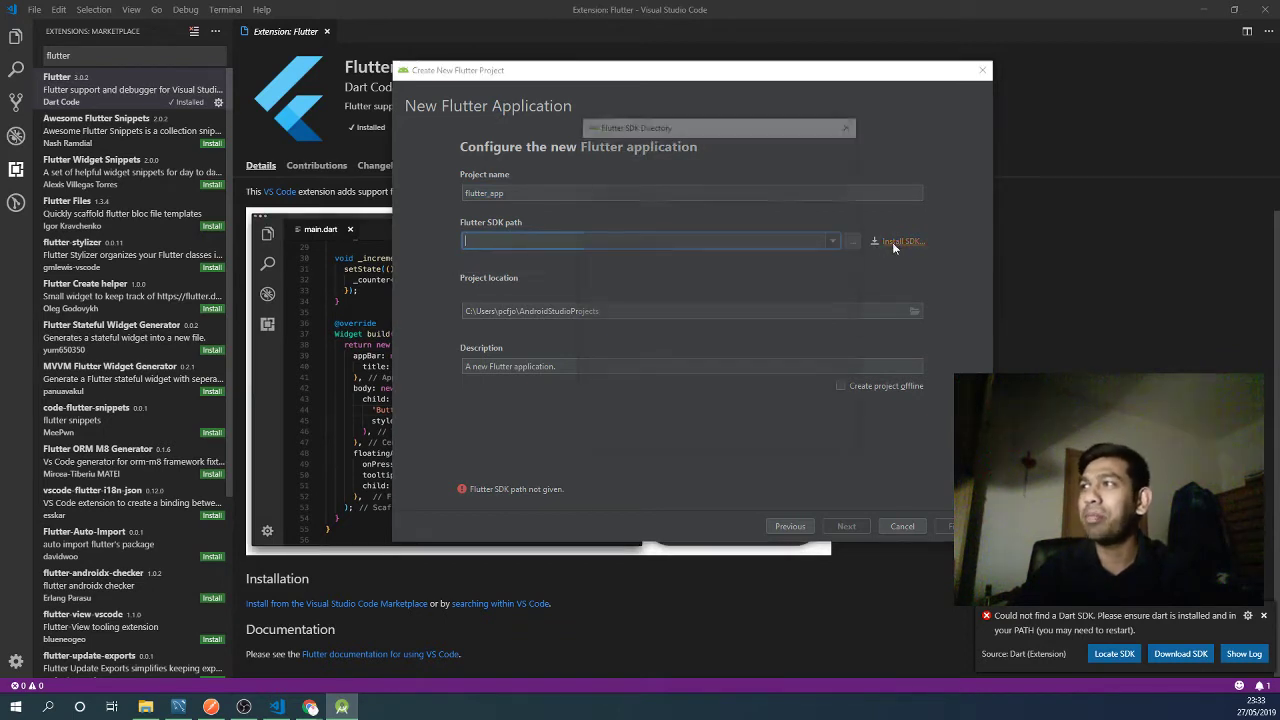
left_click(851, 122)
left_click(982, 70)
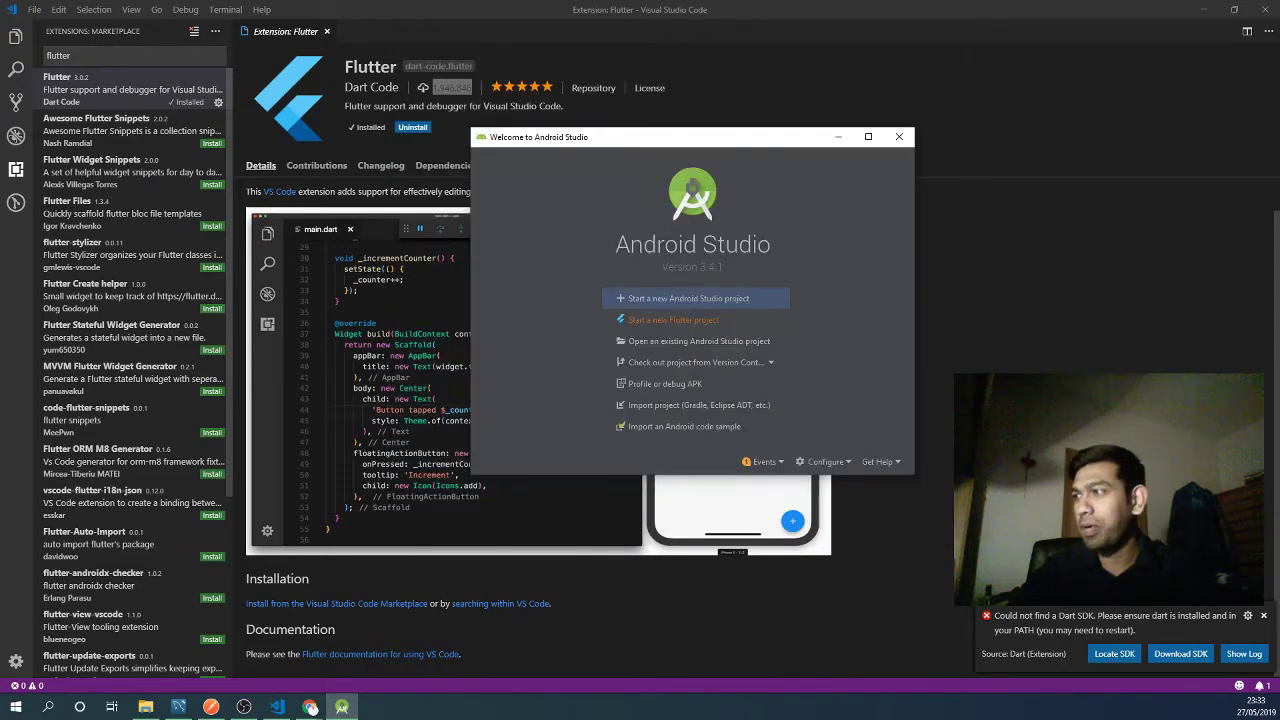
- Open the Dart SDK download page from Visual Studio Code's notification and follow its setup wizard option to the Dart SDK installer for Windows
left_click(1180, 653)
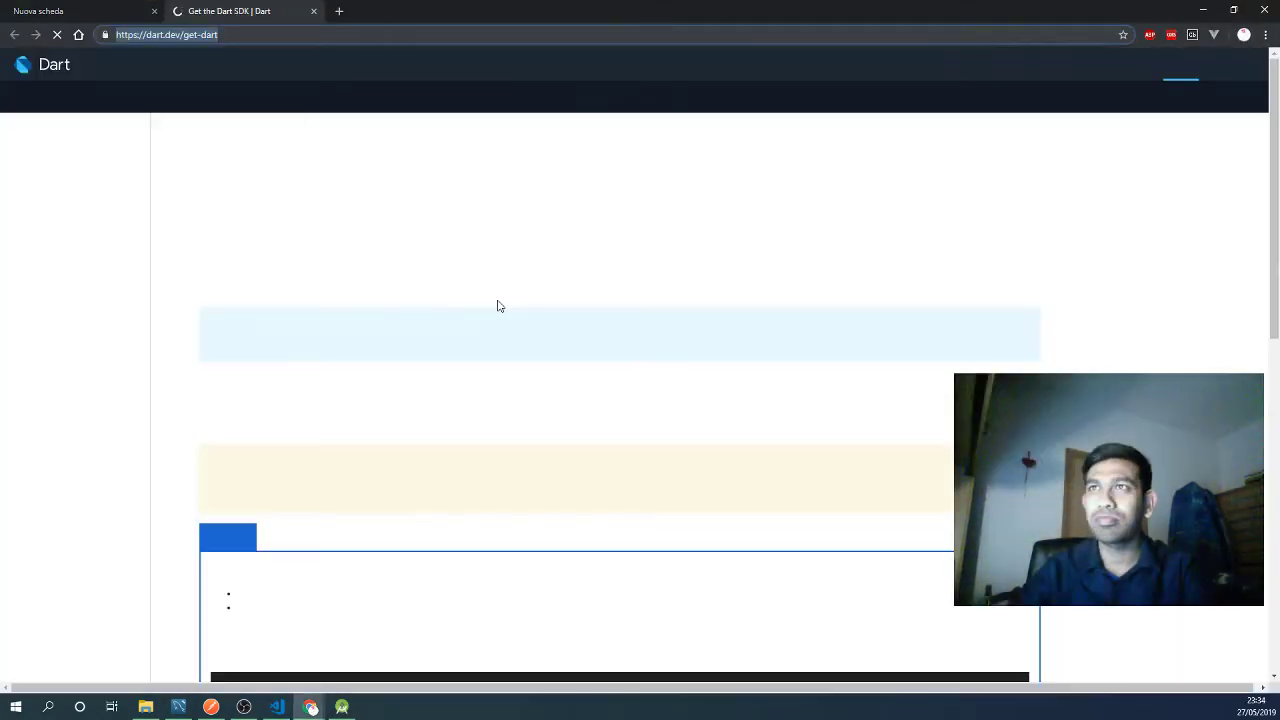
scroll(440, 405, "down", 3)
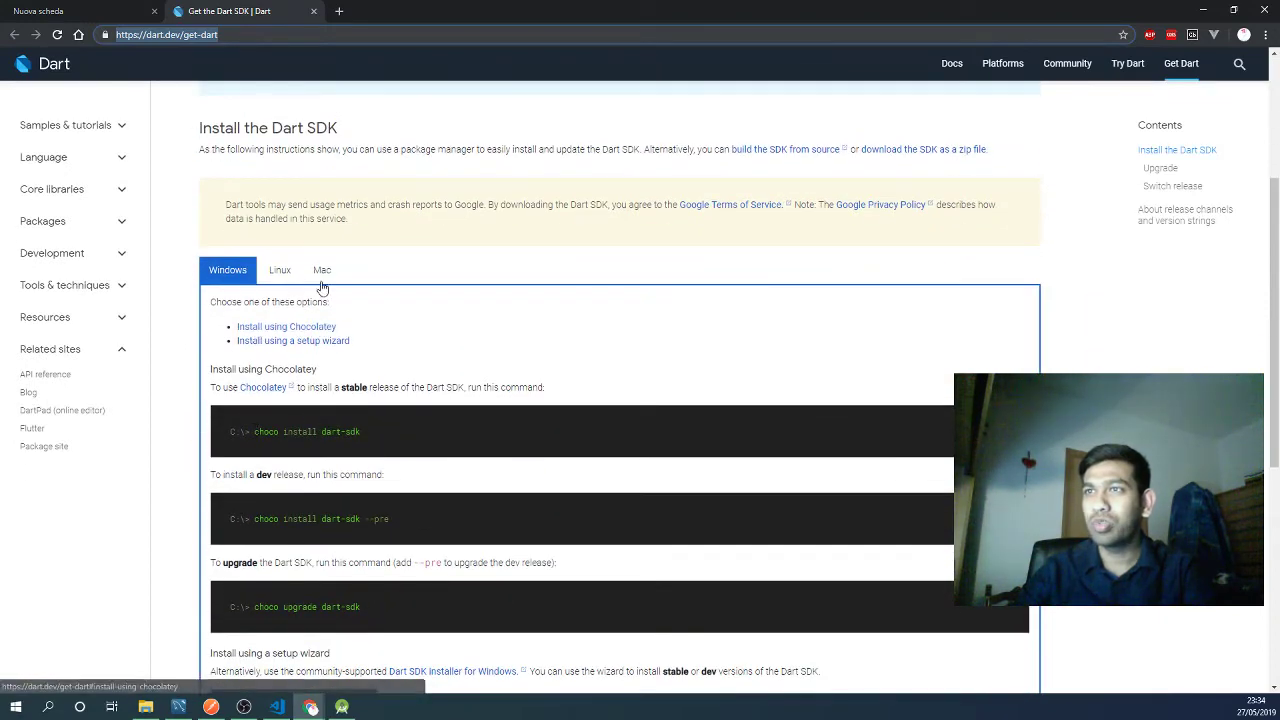
left_click(294, 343)
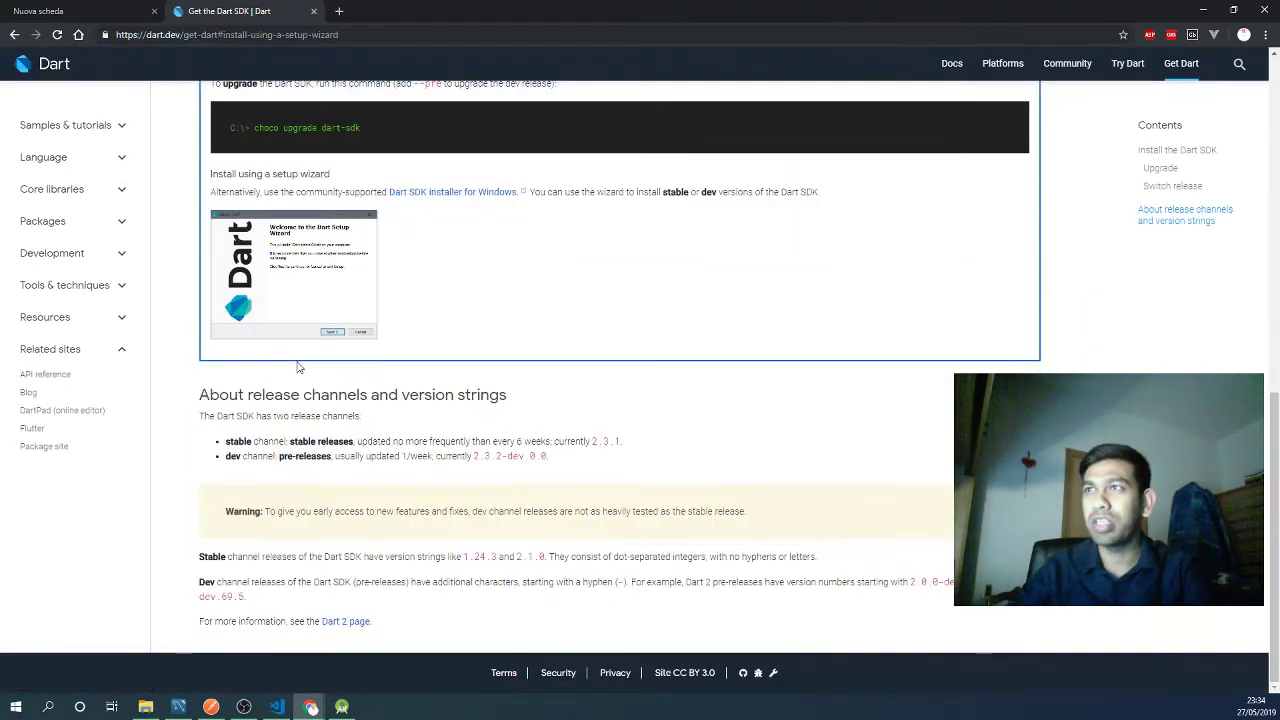
left_click(445, 192)
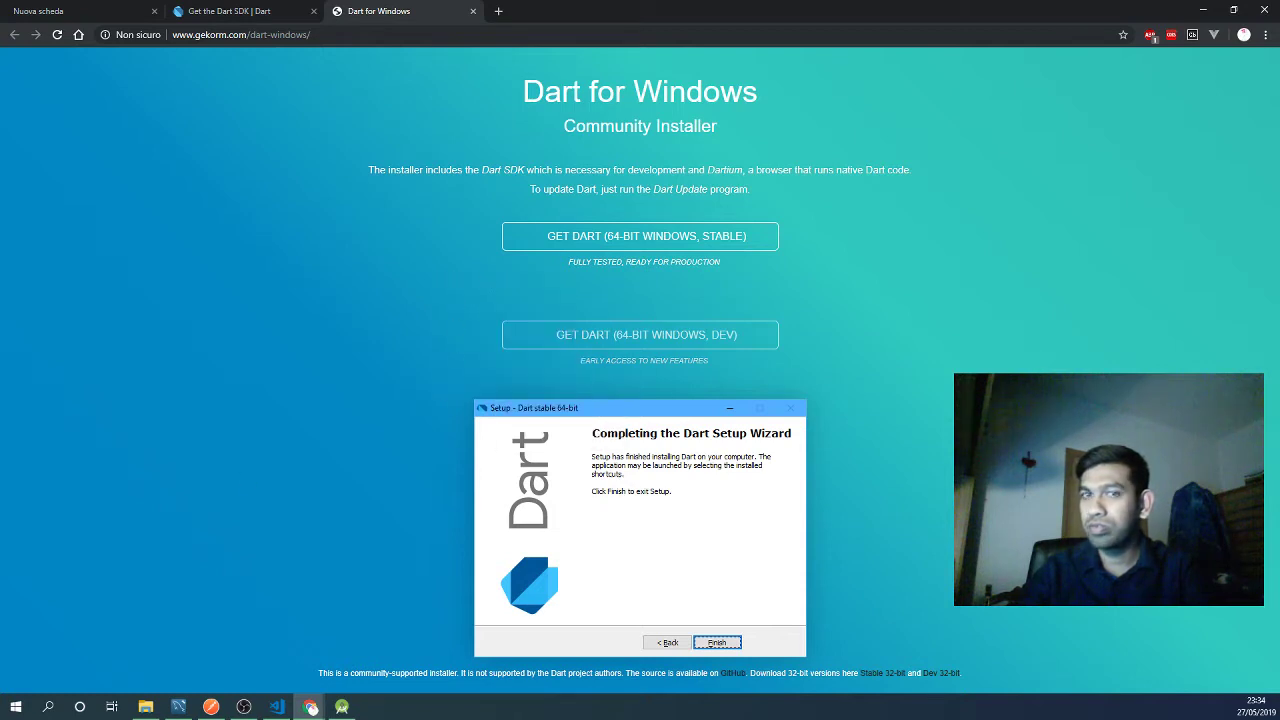
key("alt+Tab")
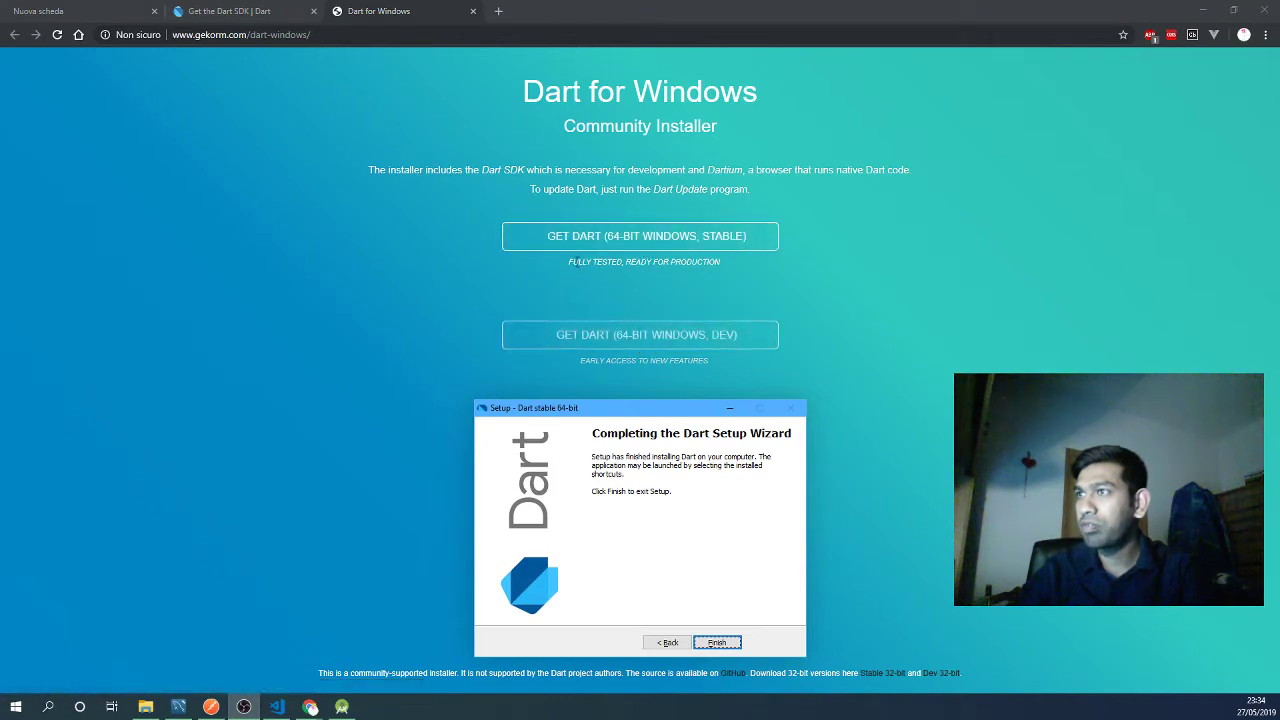
- Download the stable 64-bit Dart installer and run its setup, accepting the license agreement and keeping the default Start Menu folder Dart
left_click_drag(574, 262, 729, 267)
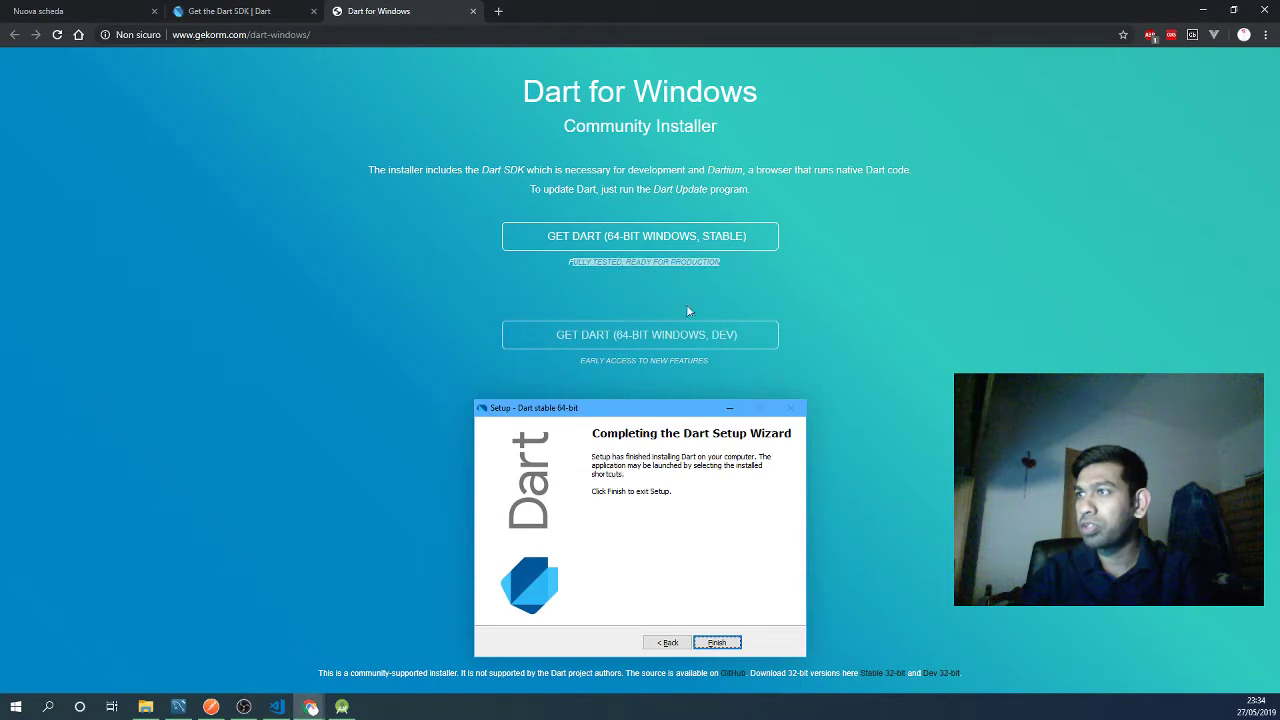
left_click(657, 240)
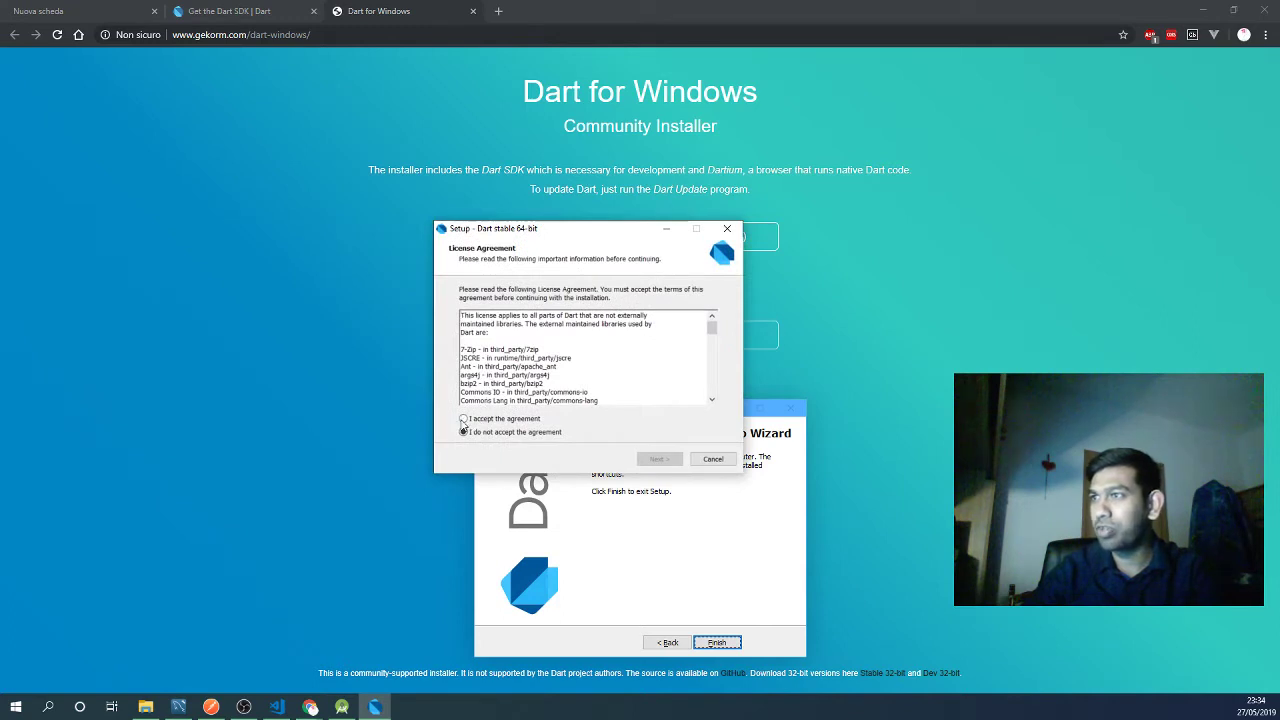
left_click(463, 419)
left_click(658, 460)
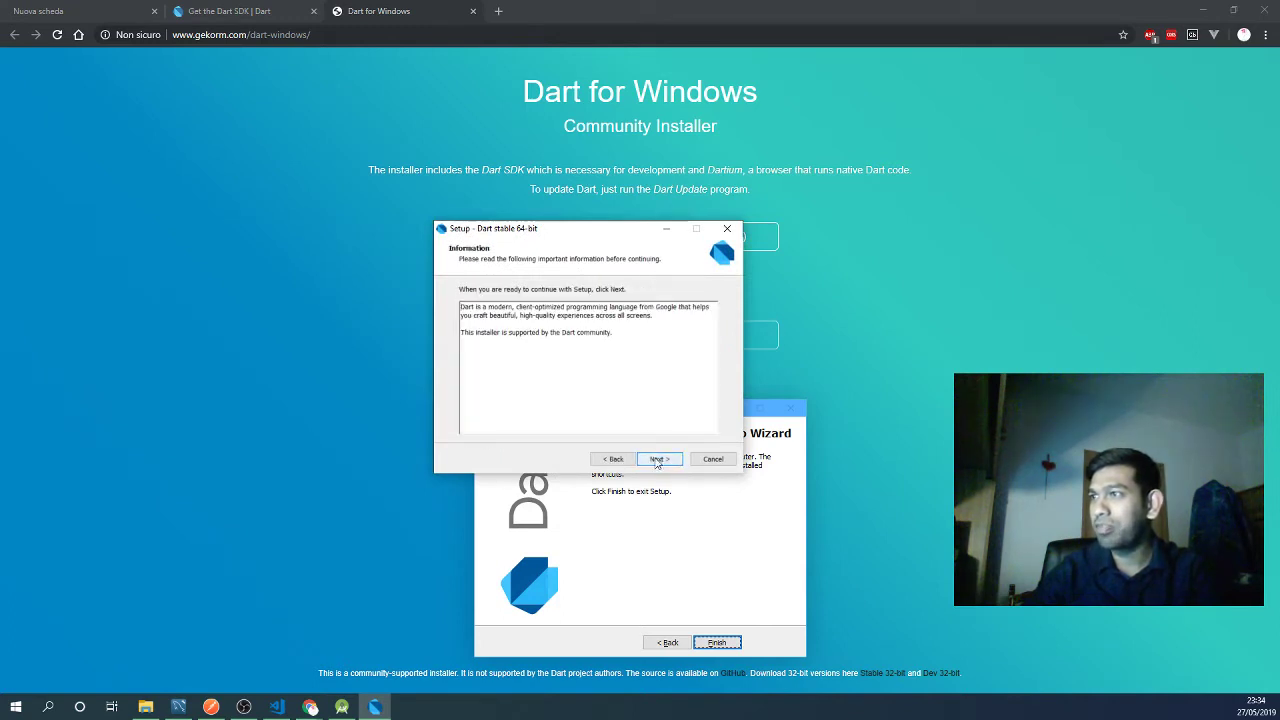
left_click(657, 460)
left_click(658, 460)
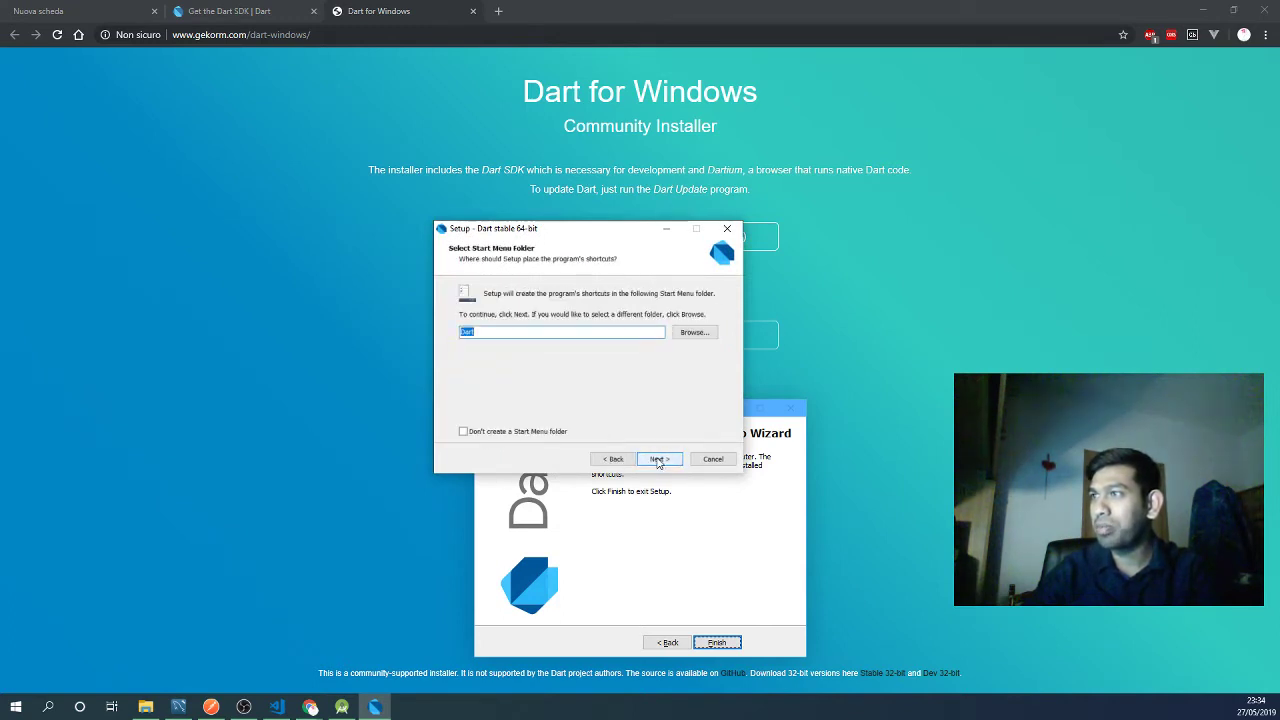
left_click(658, 460)
left_click(658, 460)
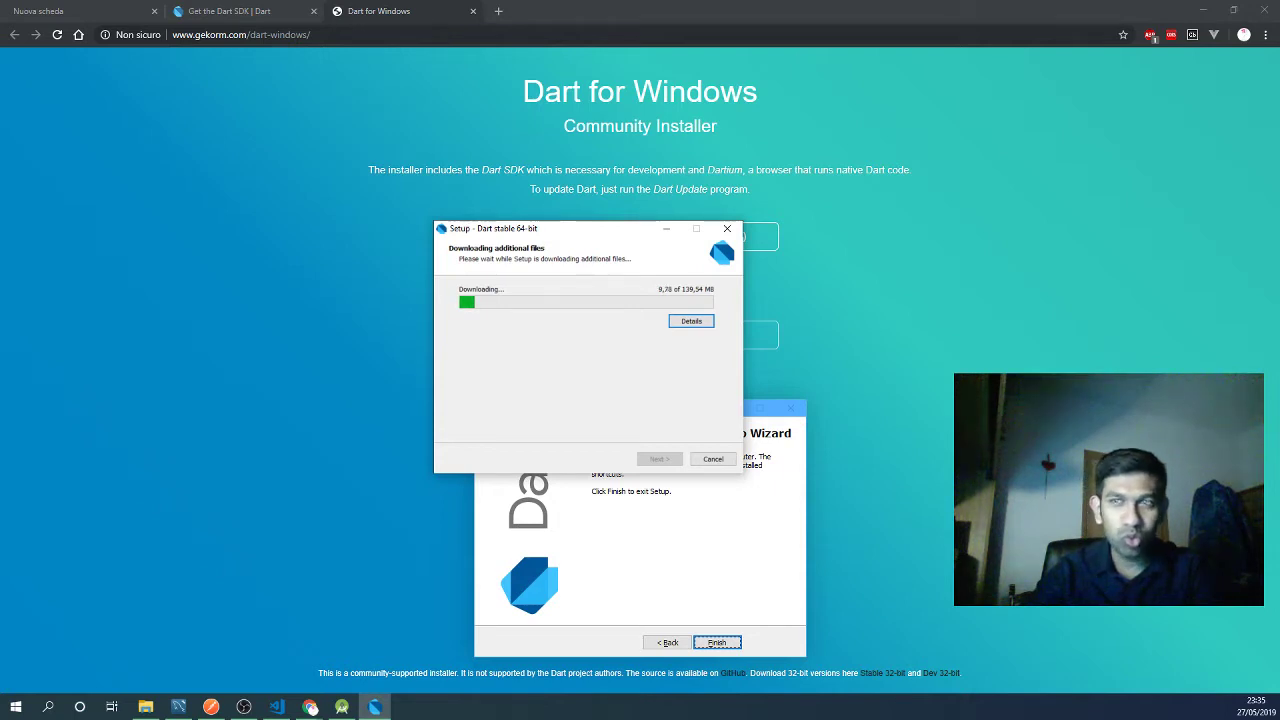
- Switch to Android Studio and close its welcome window
left_click(341, 707)
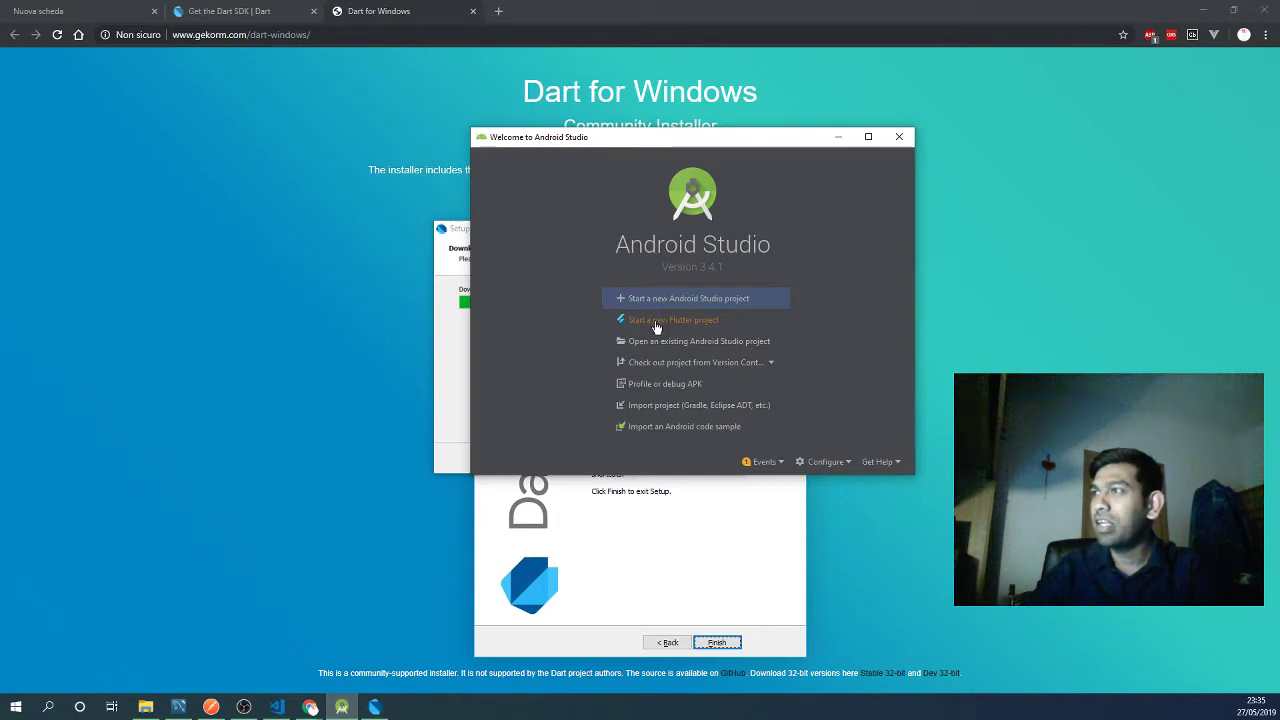
left_click(899, 136)
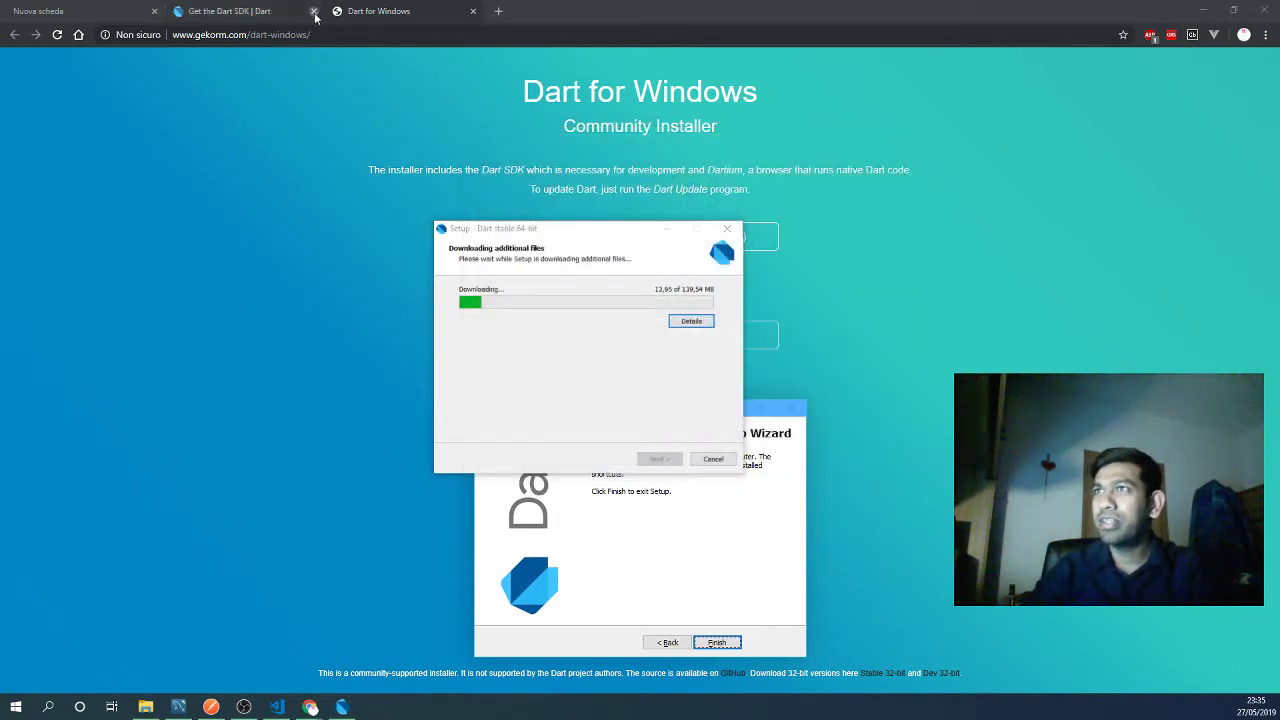
- Search the web for "flutter web" in a new browser tab and open the Flutter for web result on flutter.dev
left_click(495, 14)
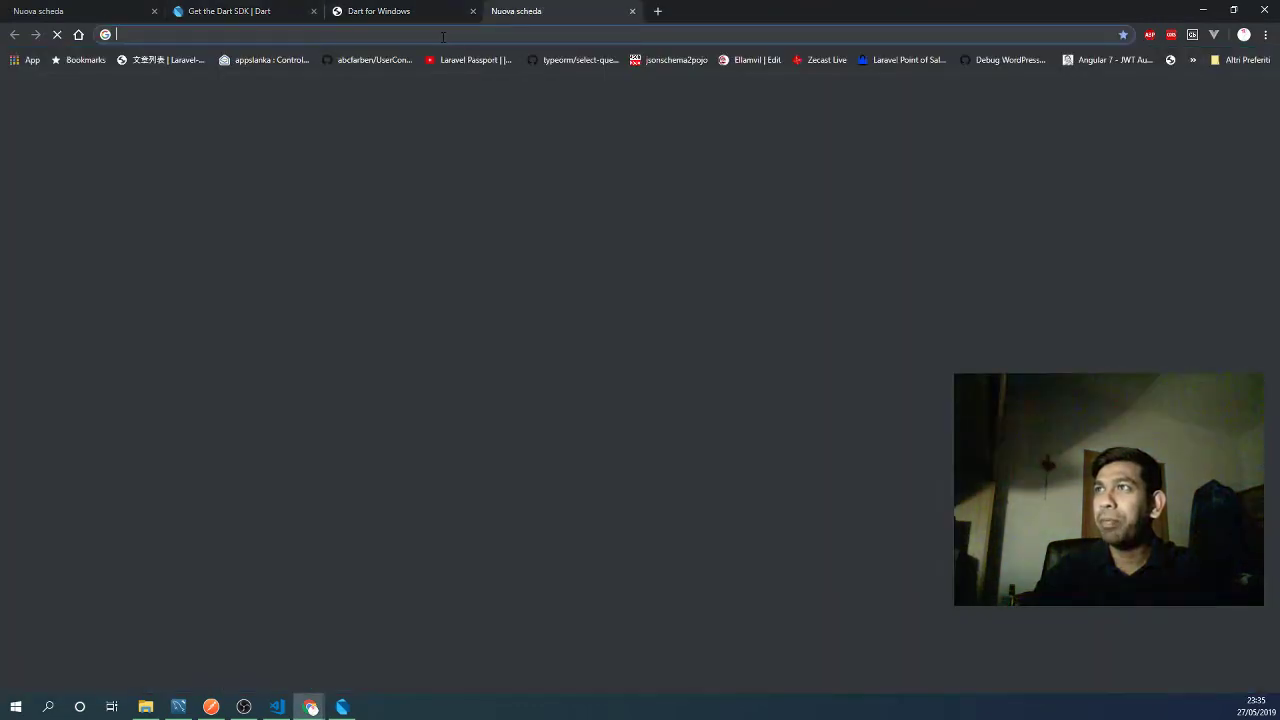
type("flutter")
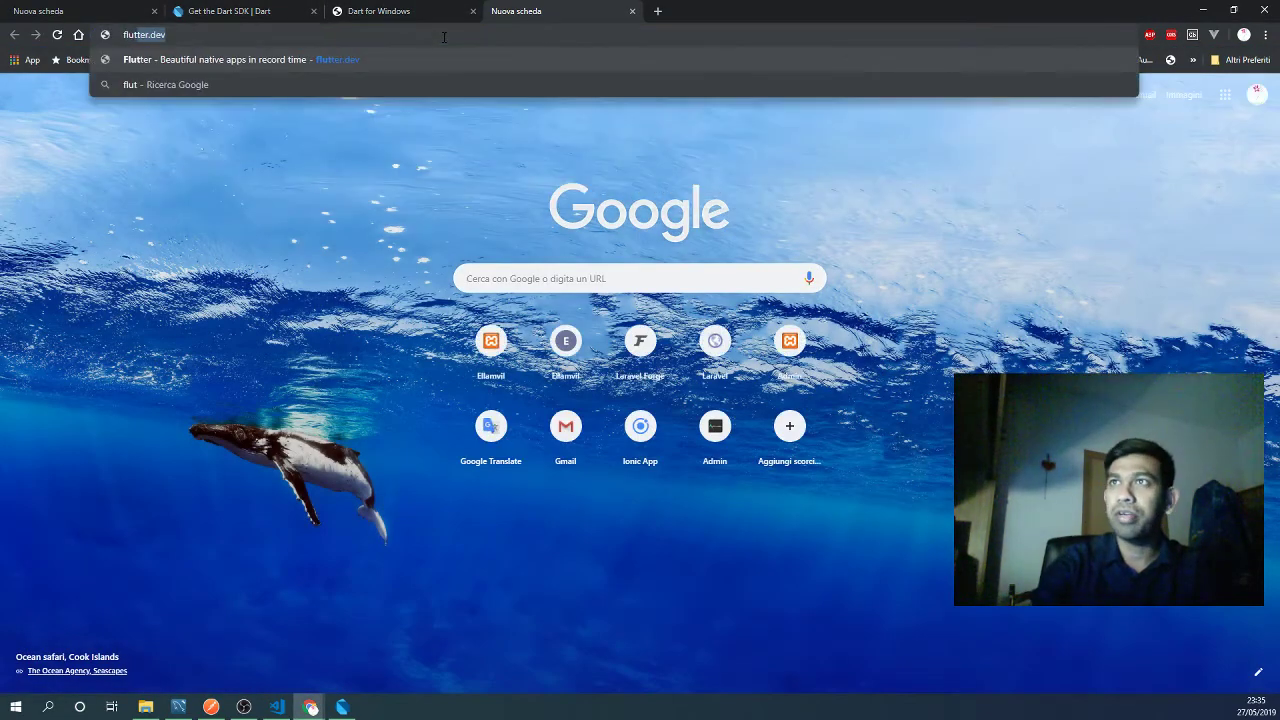
type(" sdk")
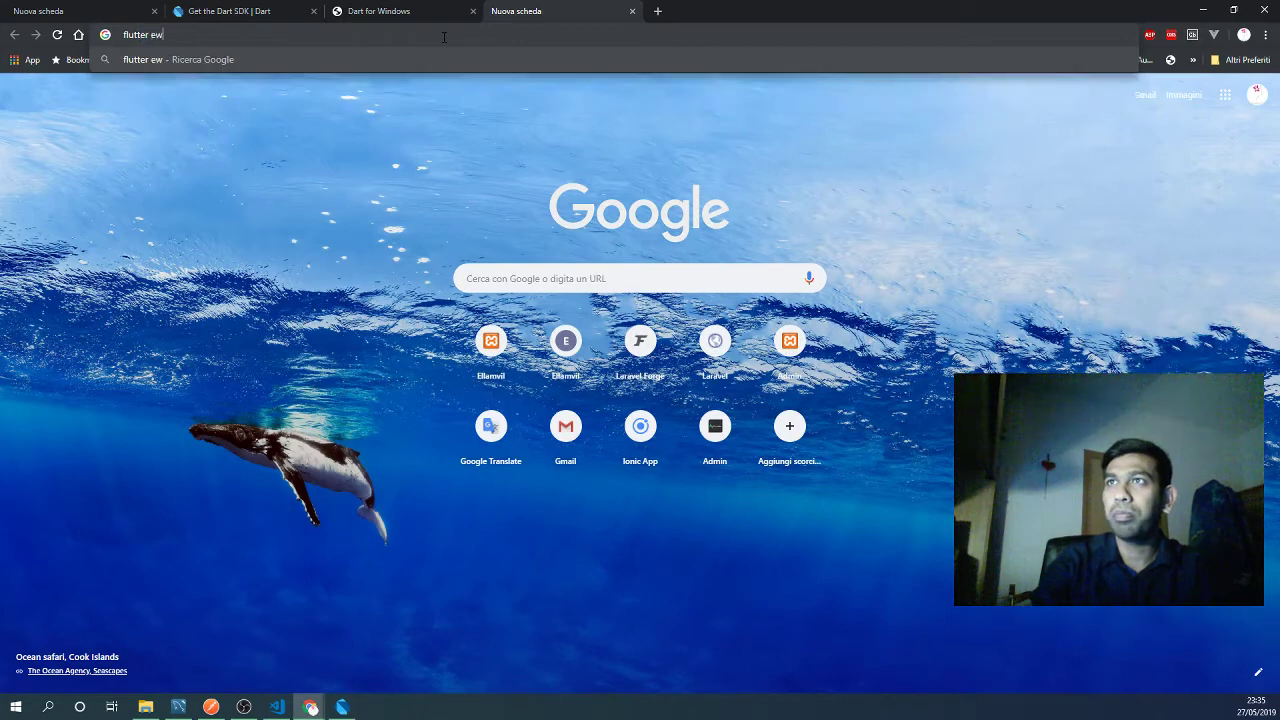
key("BackSpace")
key("BackSpace")
key("BackSpace")
type("web")
key("Return")
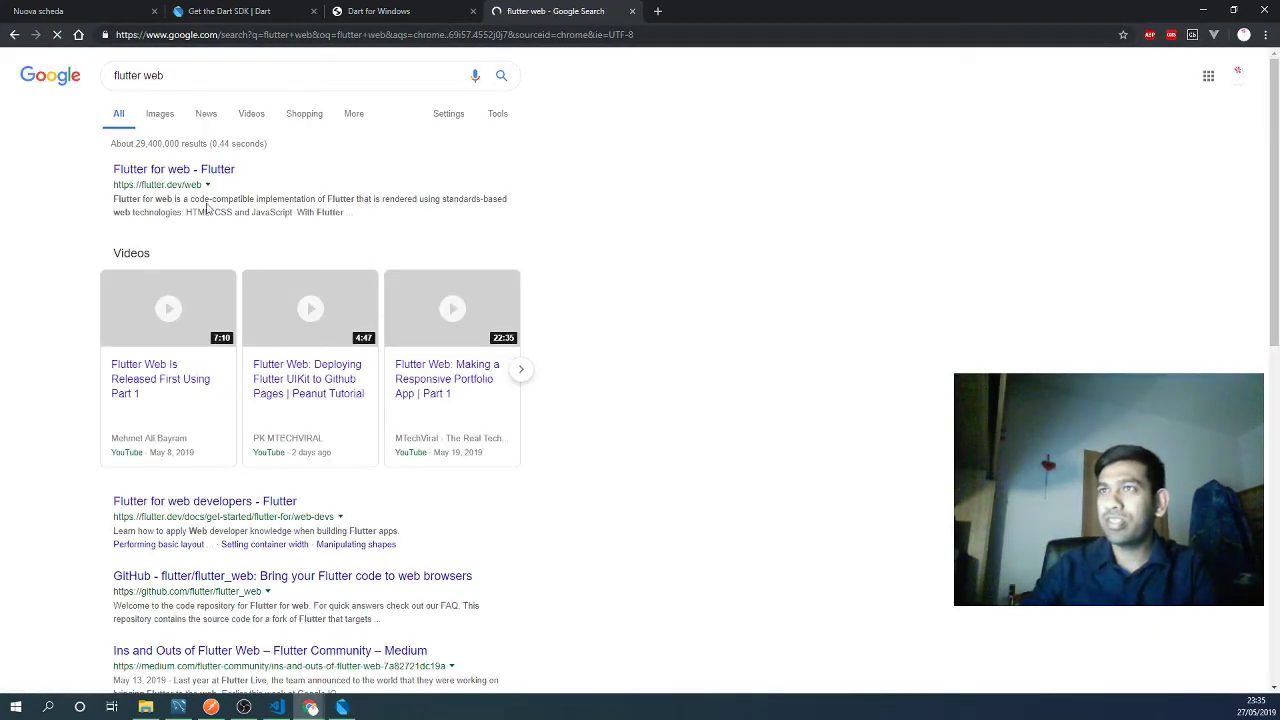
left_click(196, 172)
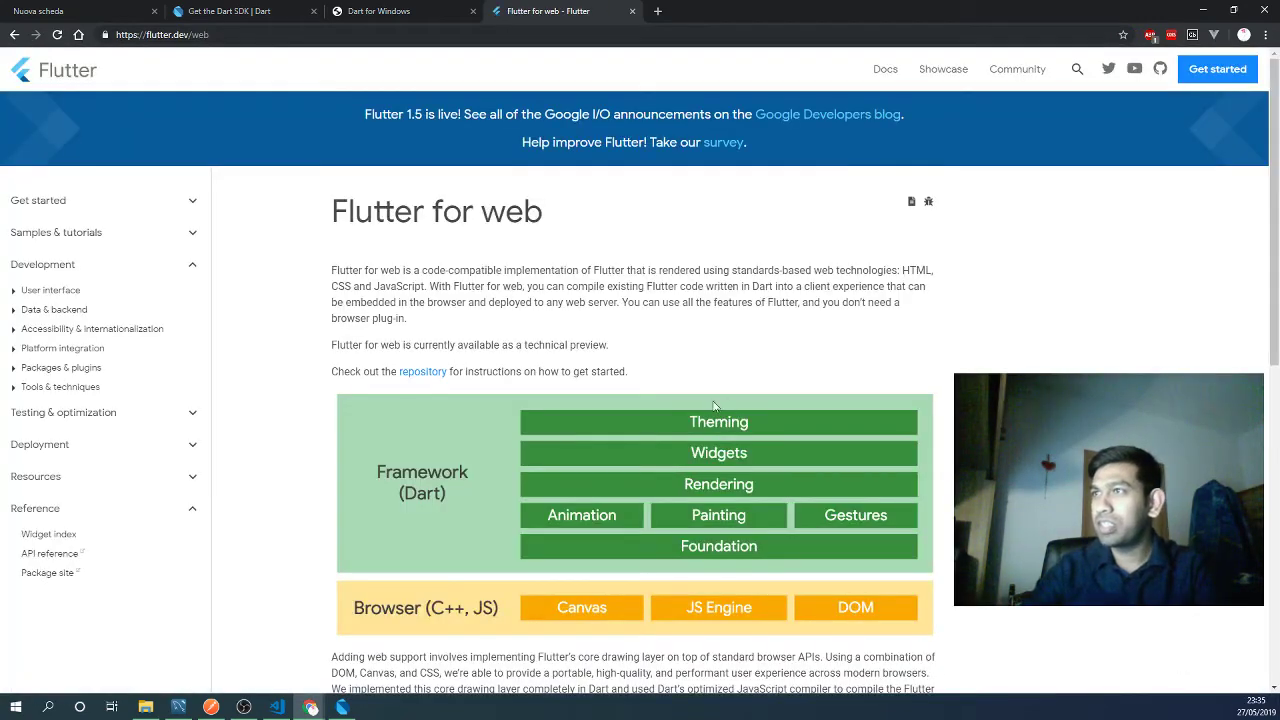
- Read the Flutter for web page through its technical preview notes and open the linked flutter web repository
scroll(396, 404, "down", 1)
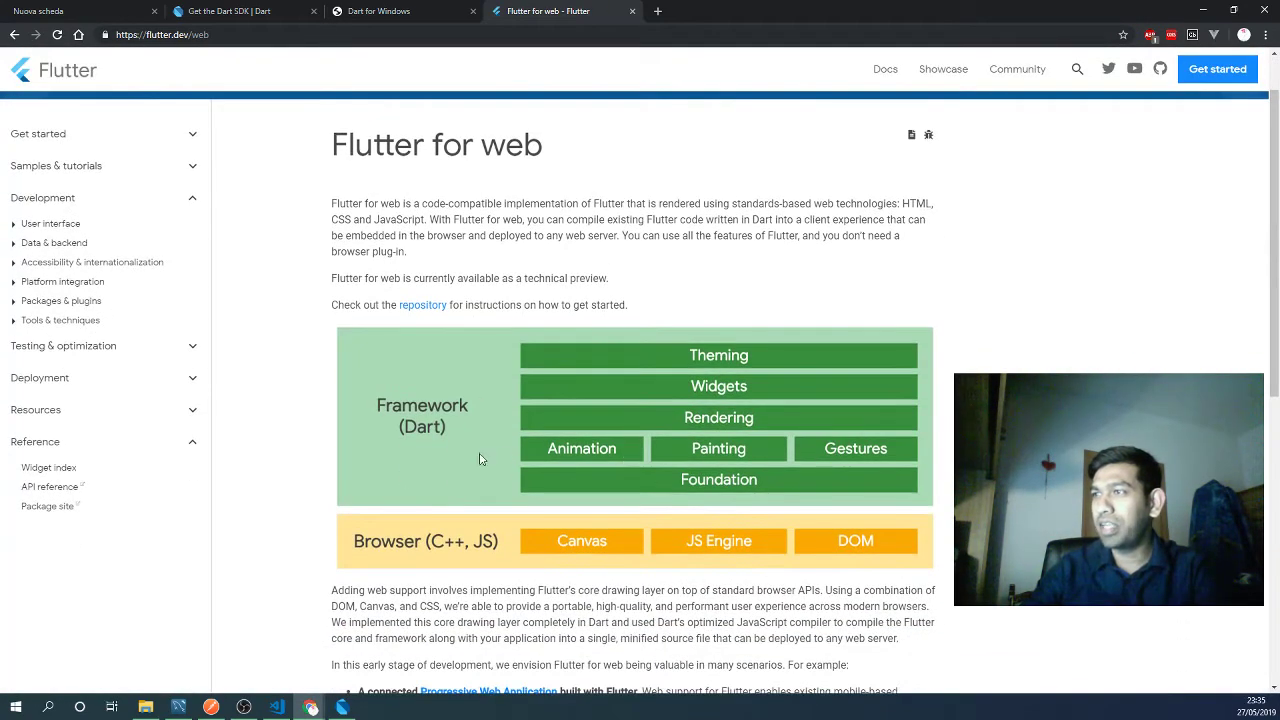
scroll(480, 459, "down", 2)
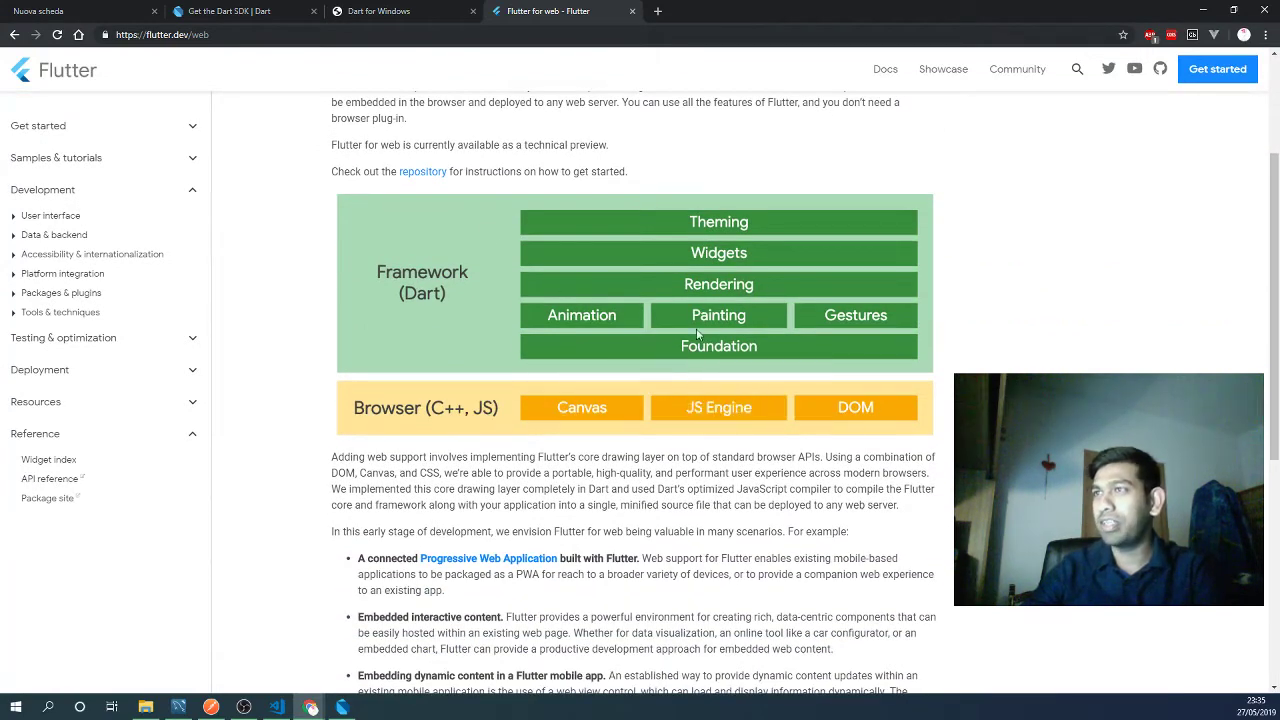
scroll(922, 495, "down", 7)
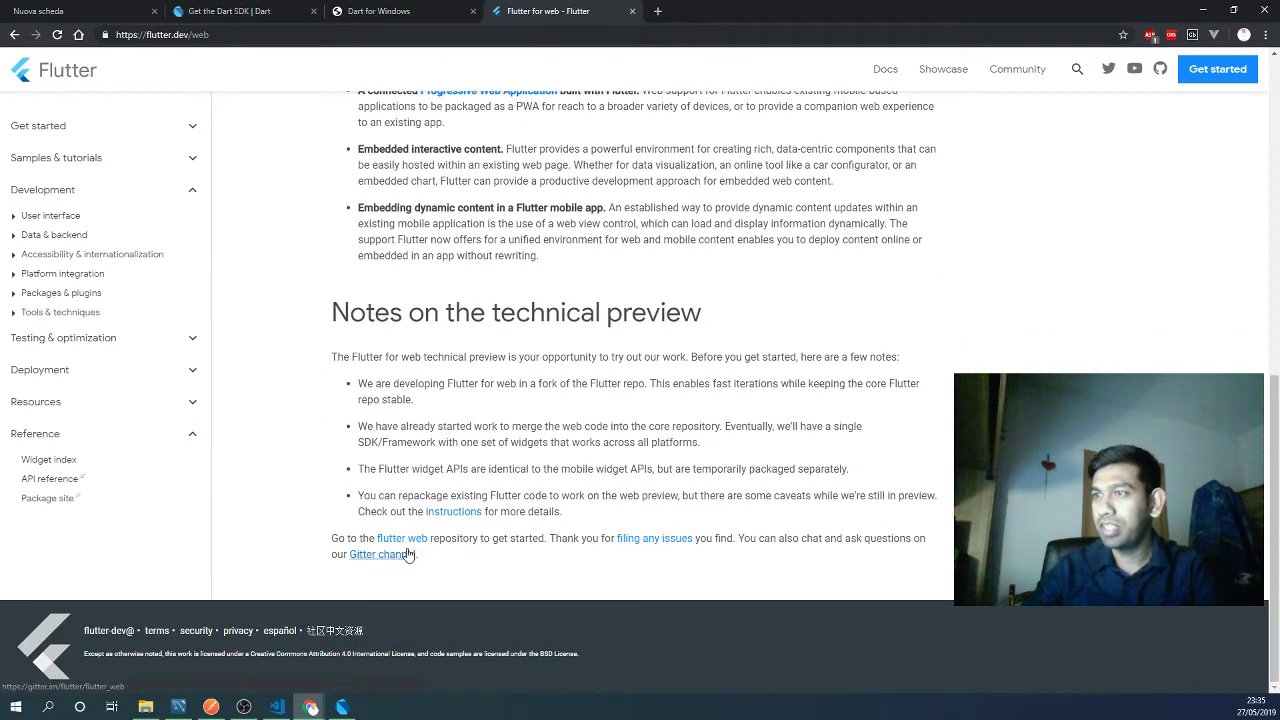
left_click(402, 540)
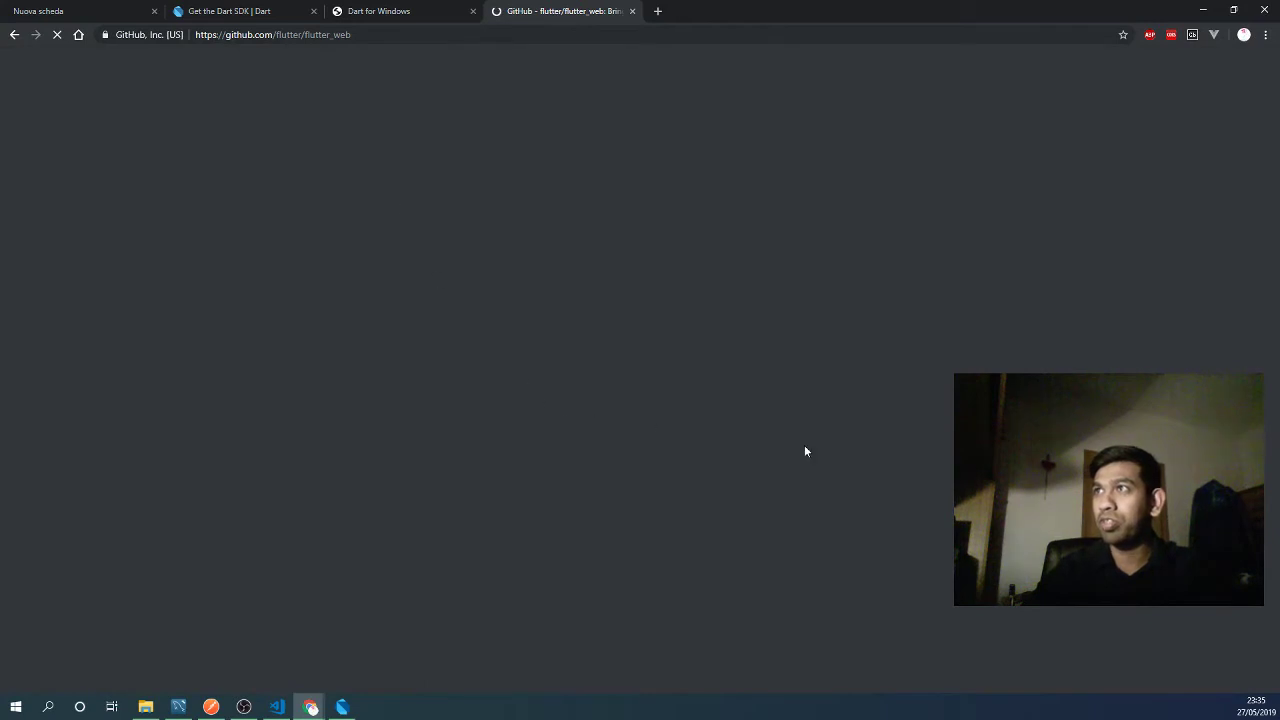
- Examine the flutter_web repository's README, including its limitations, samples, getting started and build sections
scroll(737, 441, "down", 1)
scroll(737, 441, "down", 20)
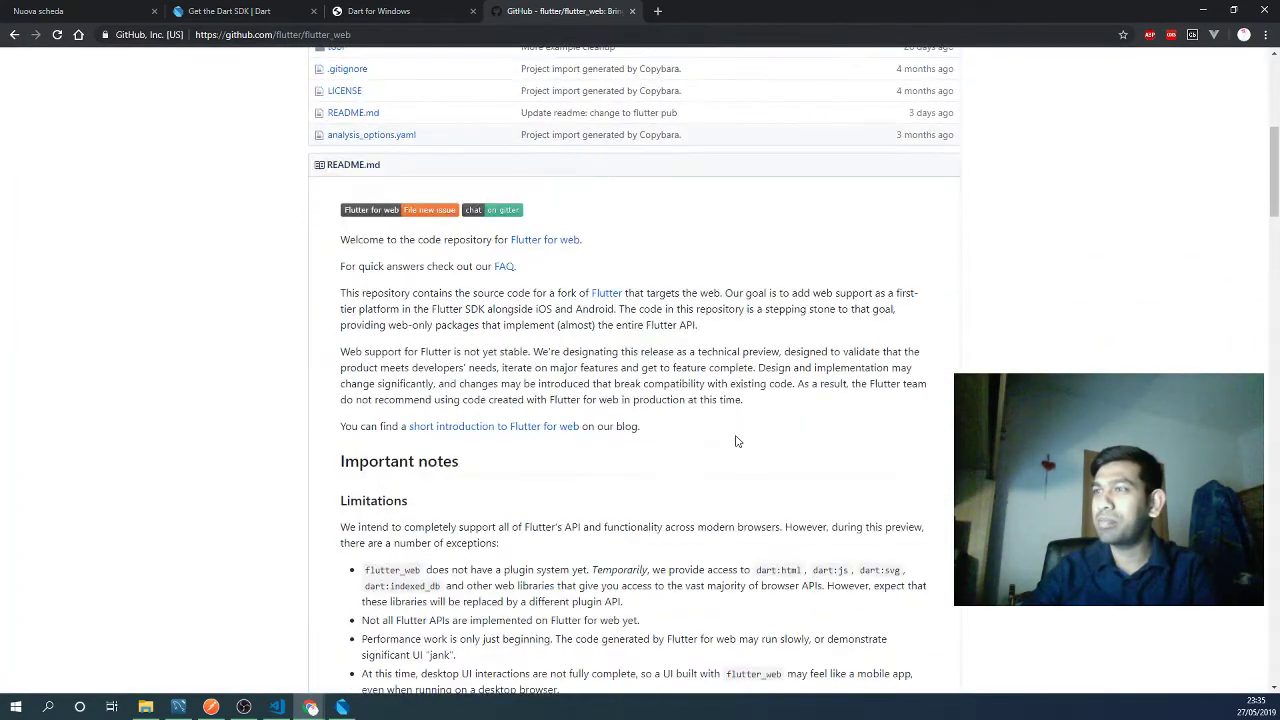
scroll(737, 441, "down", 20)
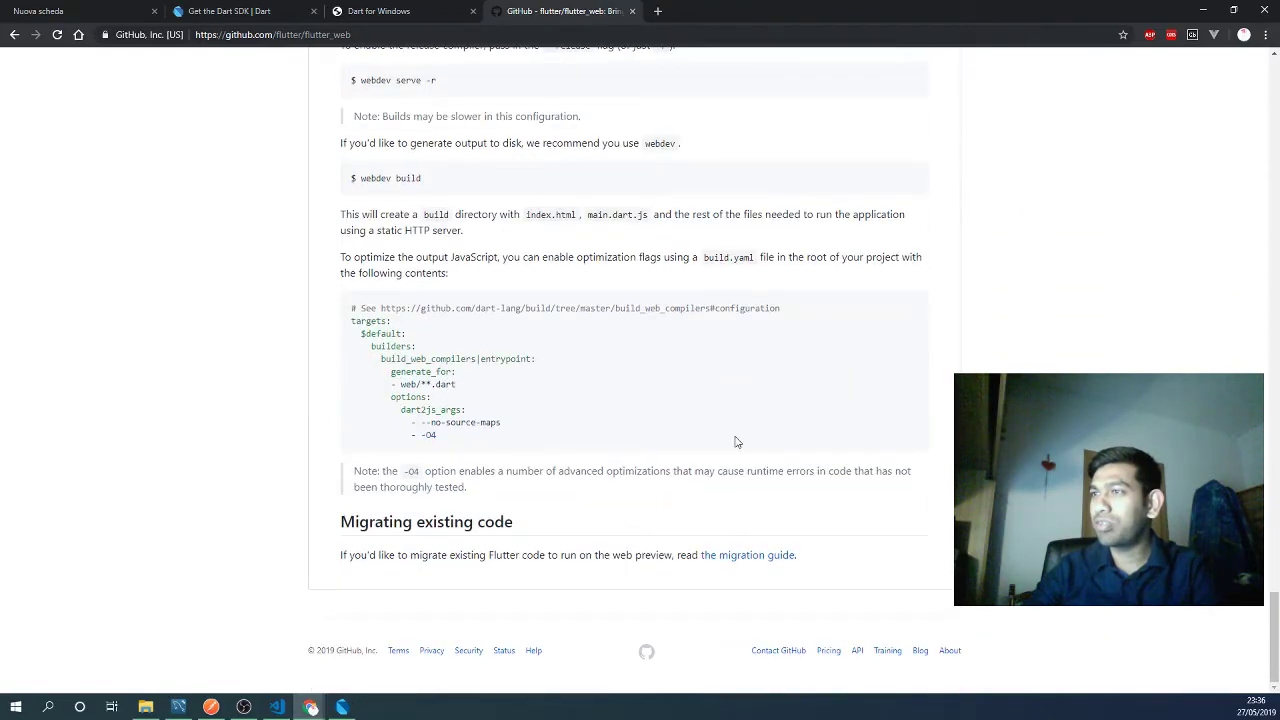
scroll(736, 436, "up", 20)
scroll(736, 441, "up", 15)
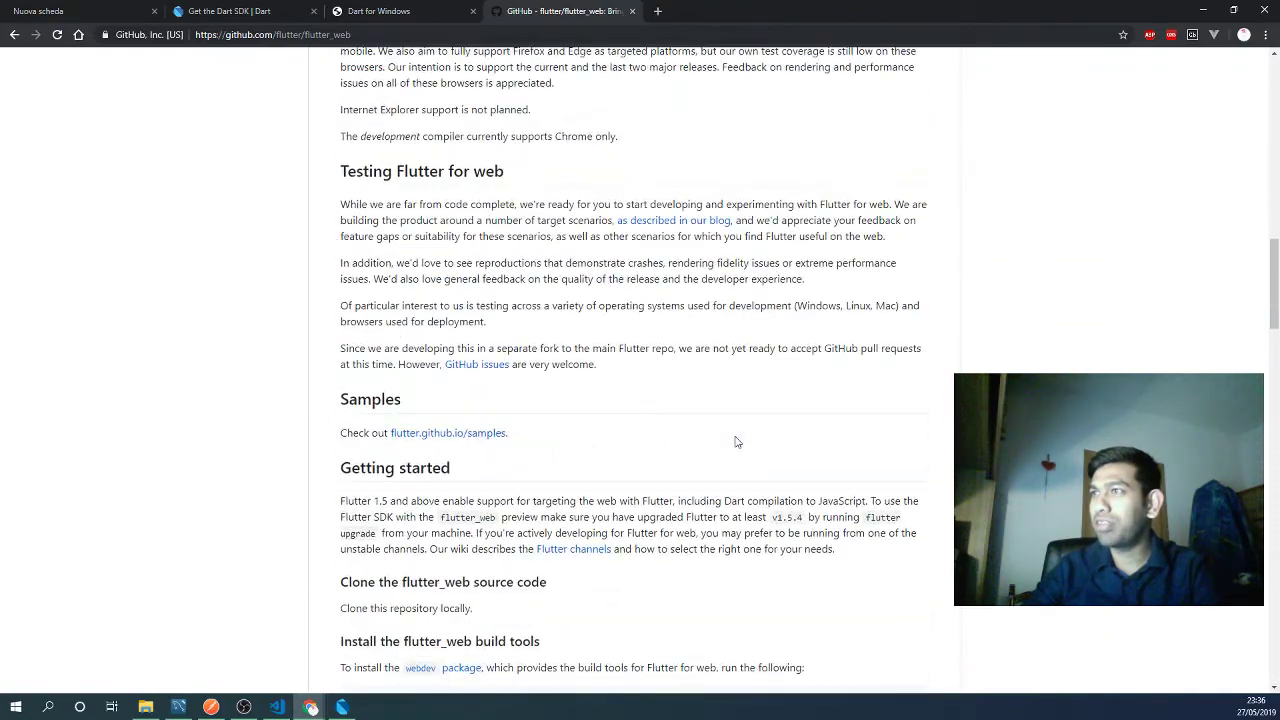
scroll(575, 424, "up", 5)
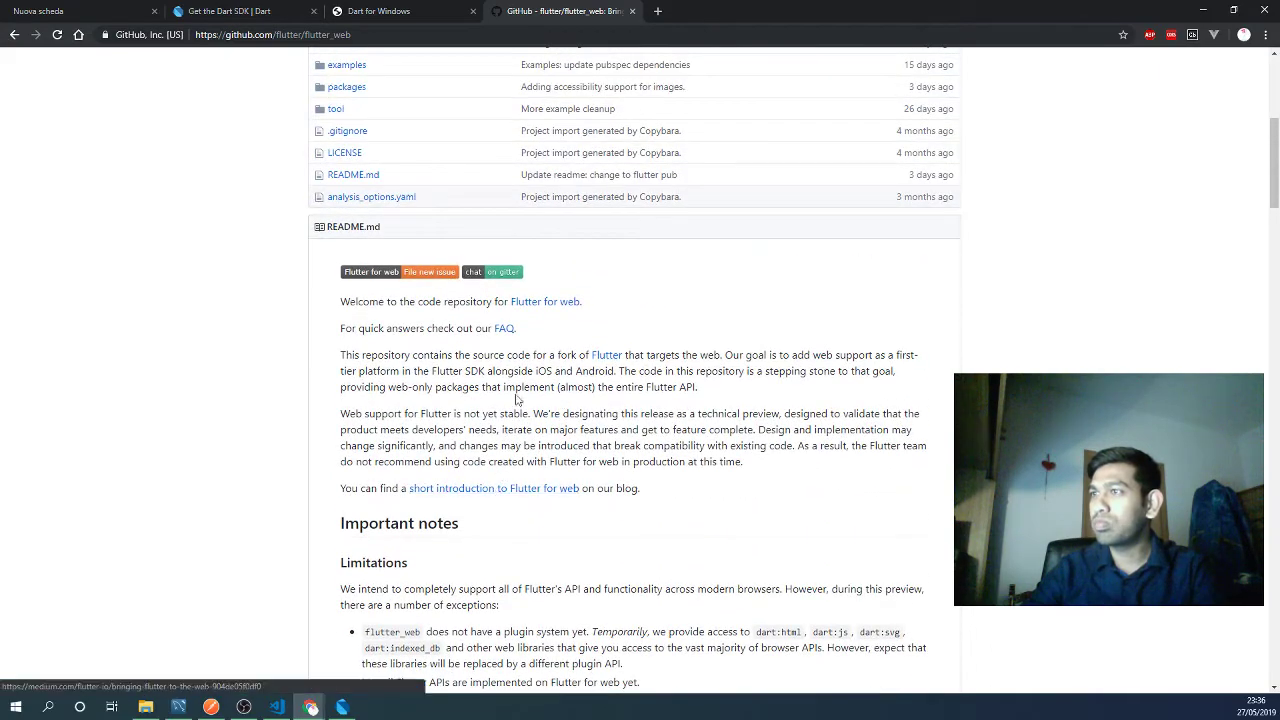
- Open the README's Flutter for web link in a new tab, review that page, and view its repository link in another tab
middle_click(546, 310)
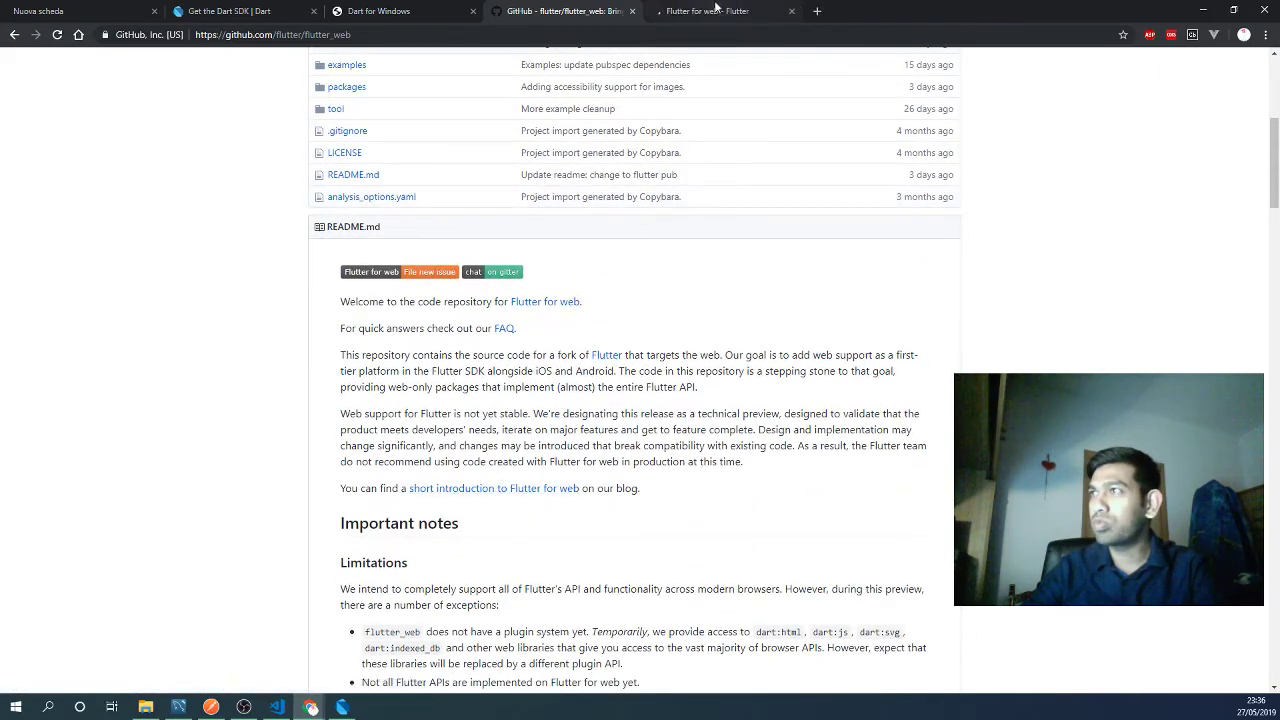
key("ctrl+Tab")
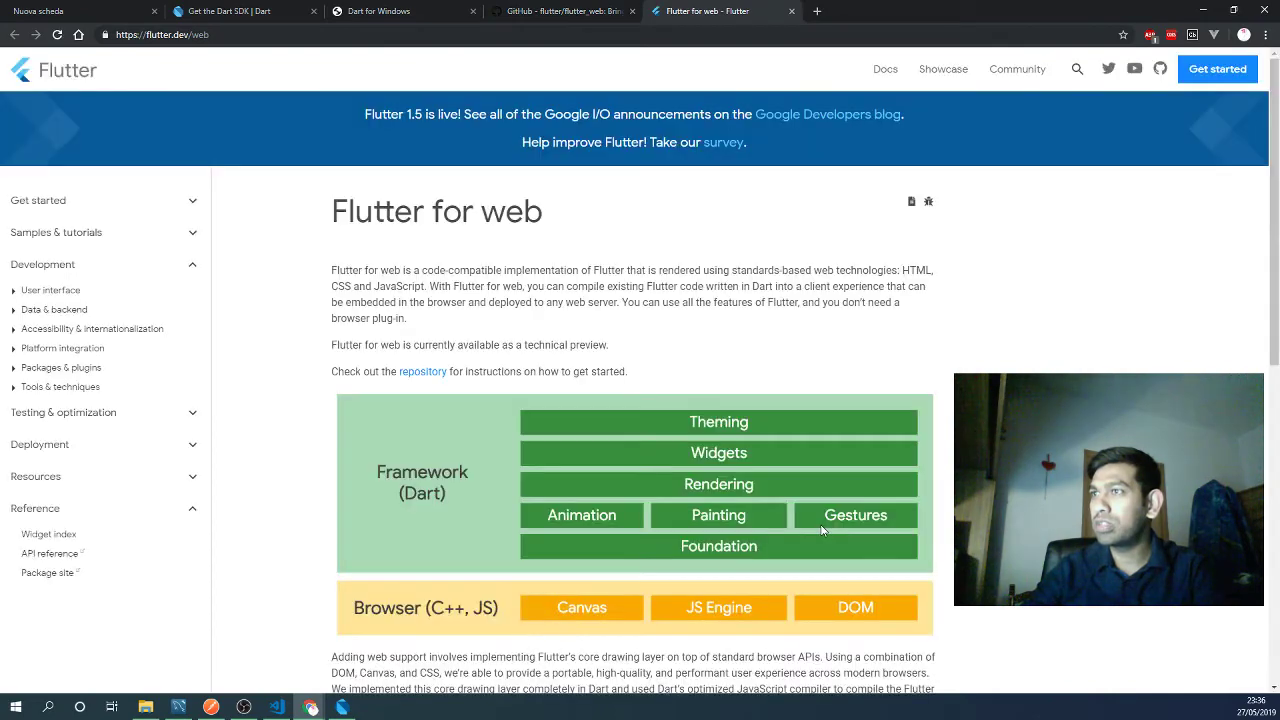
scroll(377, 355, "down", 1)
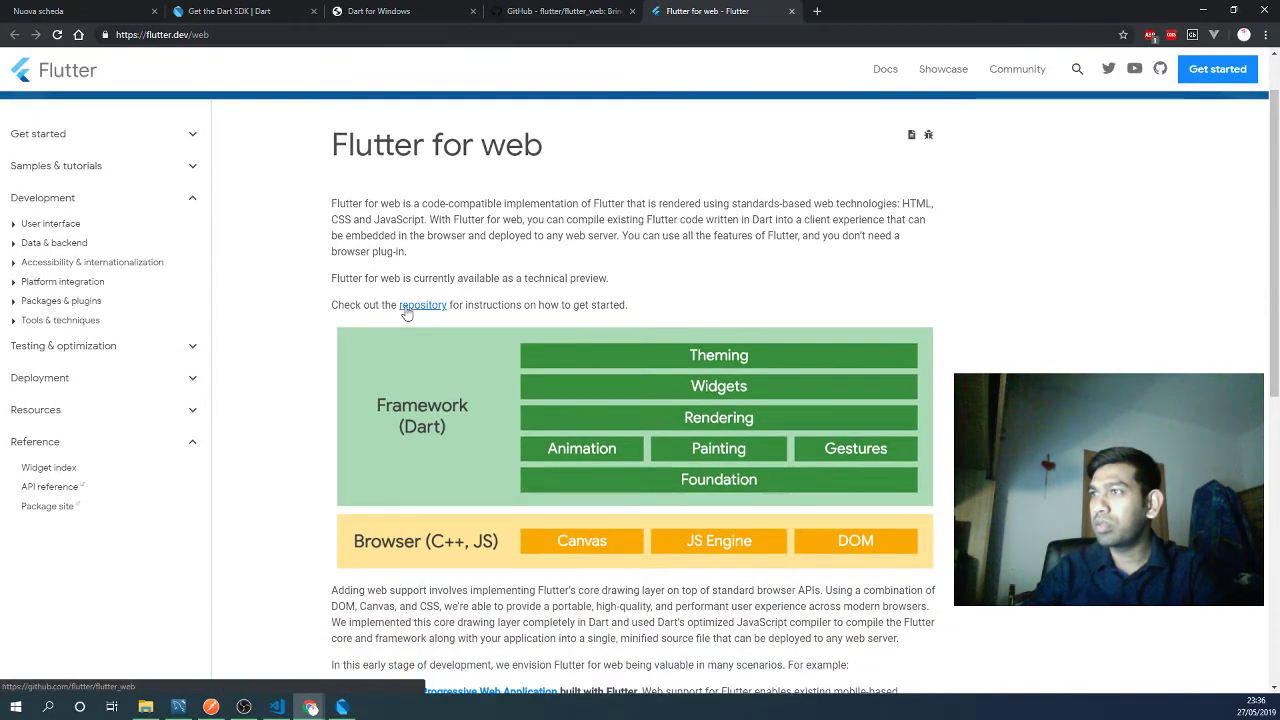
middle_click(405, 312)
scroll(727, 490, "down", 5)
scroll(727, 490, "down", 1)
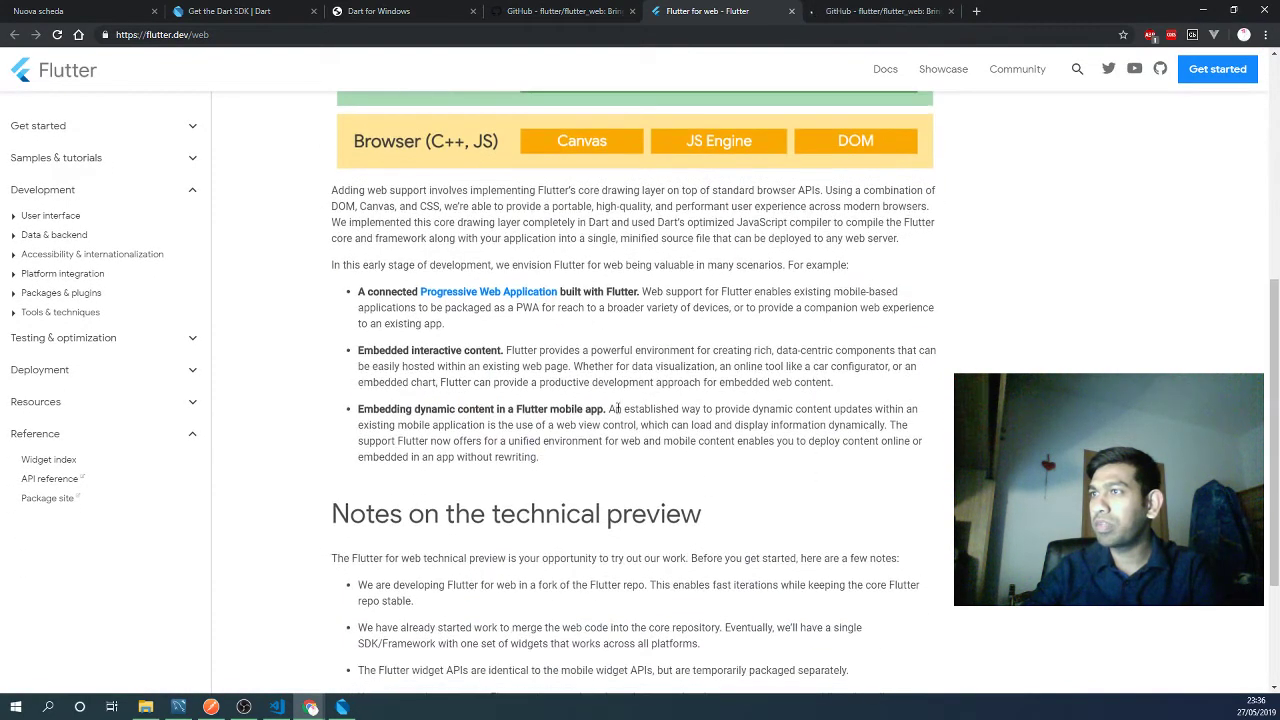
scroll(715, 456, "down", 3)
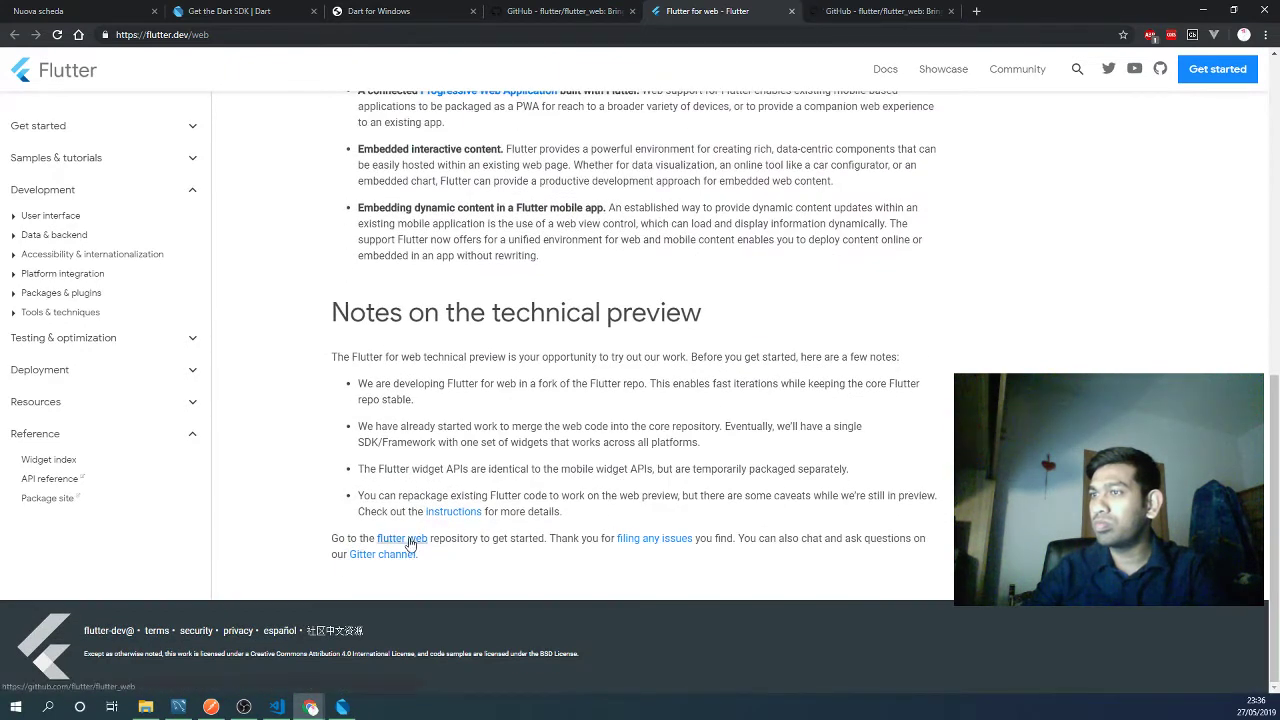
left_click(880, 11)
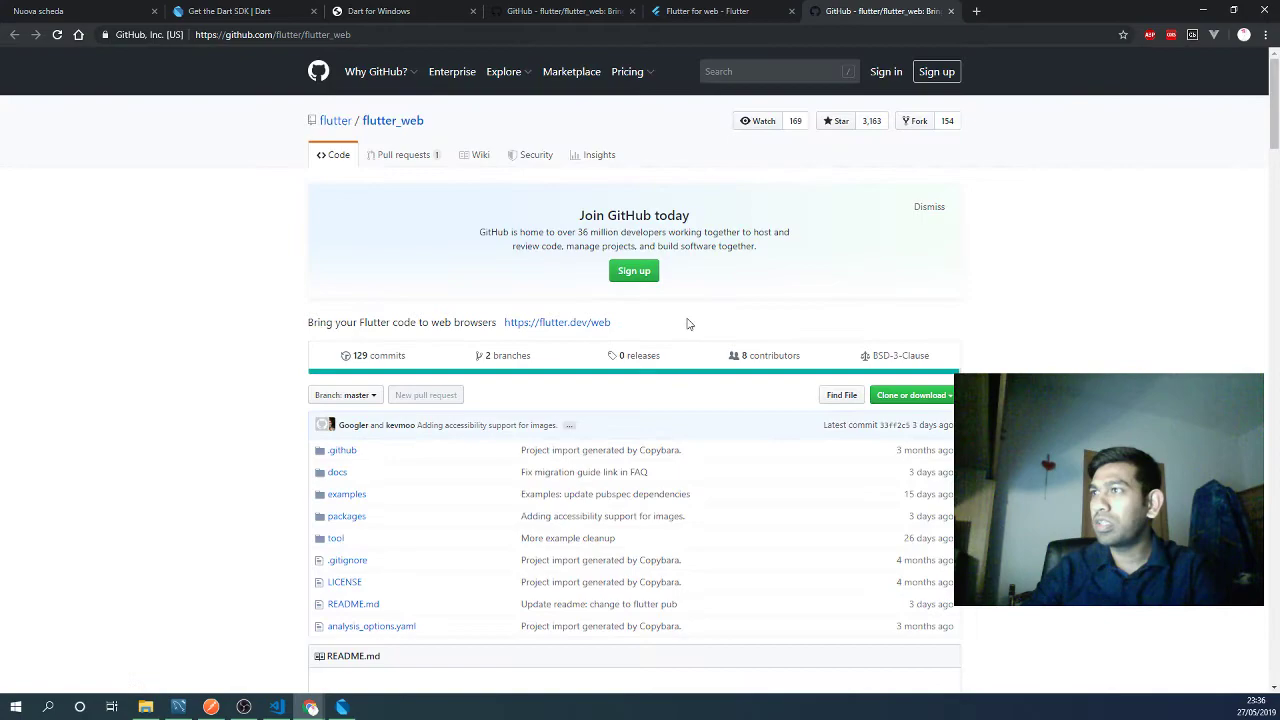
- Follow the repository's flutter.dev/web link and look through the site's Showcase page of apps built with Flutter
left_click(571, 323)
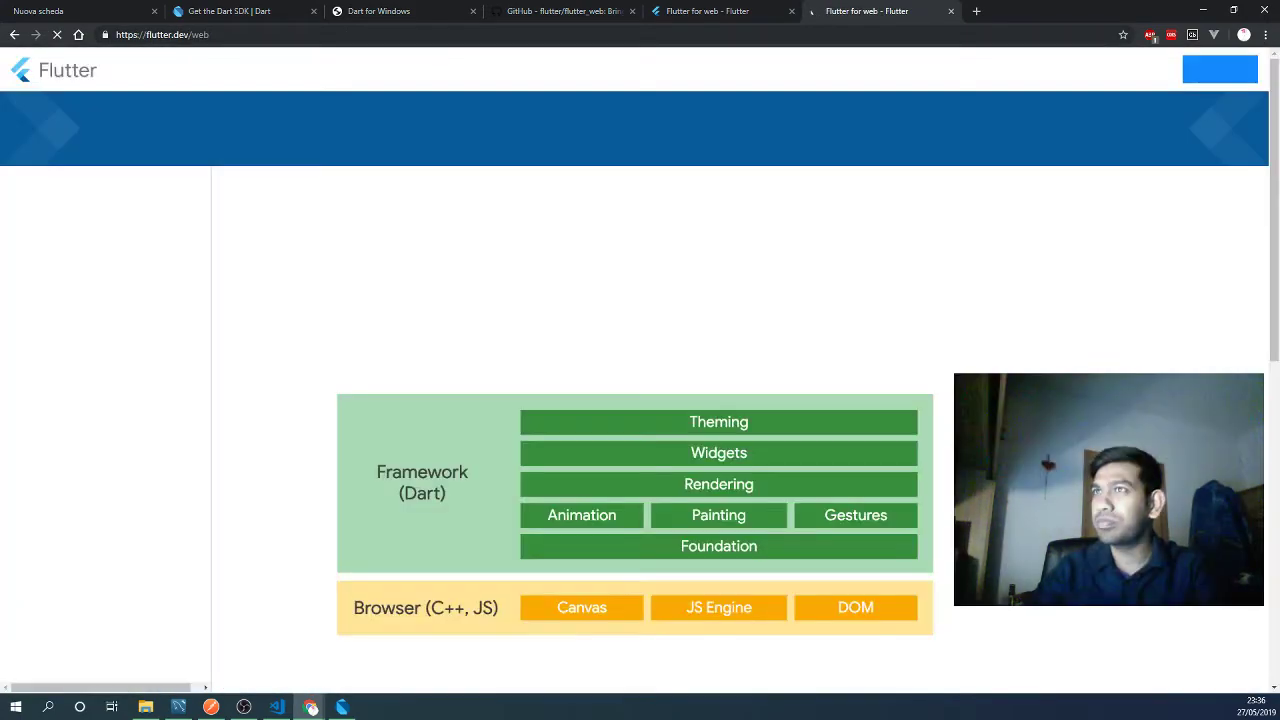
scroll(896, 410, "down", 3)
scroll(365, 392, "down", 3)
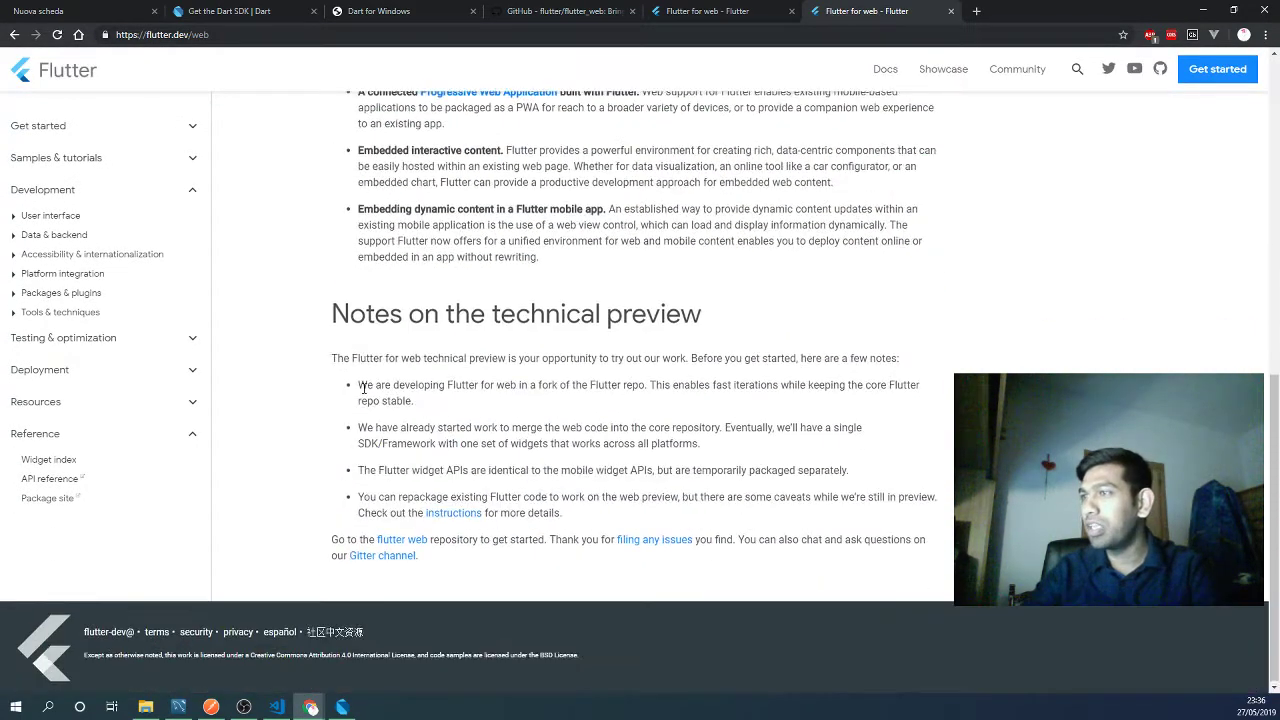
scroll(600, 300, "up", 6)
left_click(918, 75)
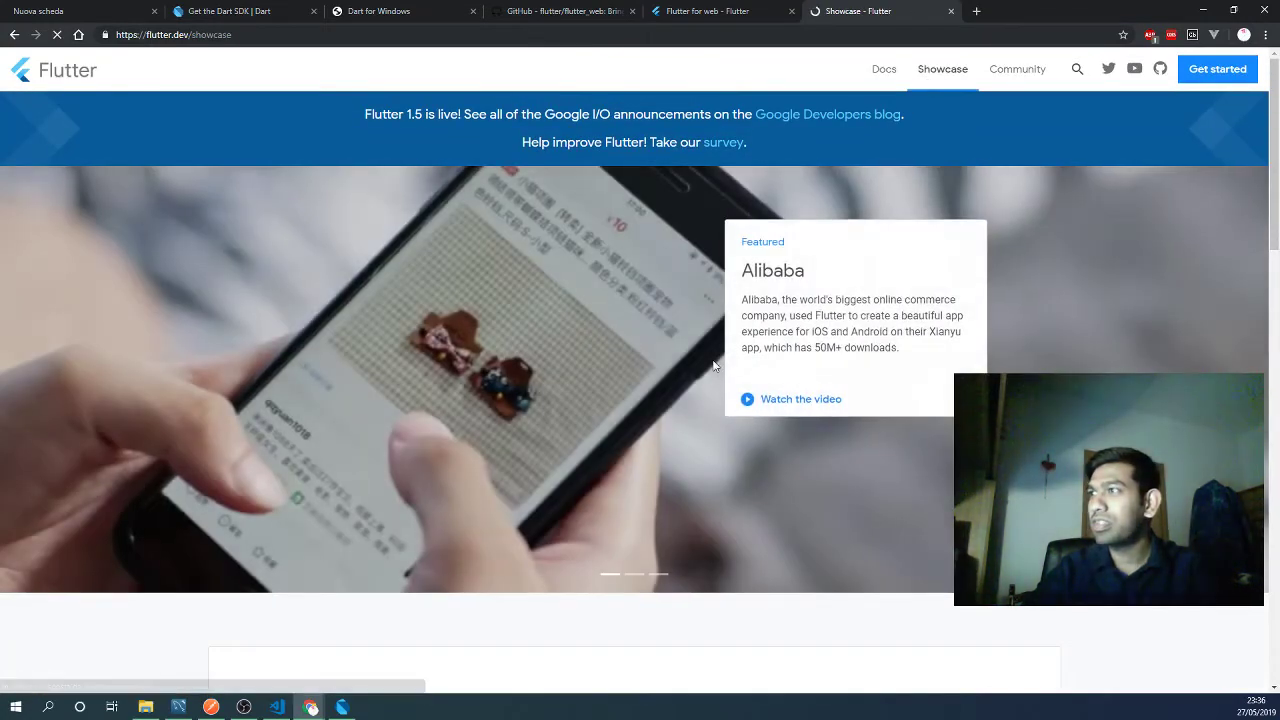
scroll(720, 370, "down", 7)
scroll(722, 372, "down", 6)
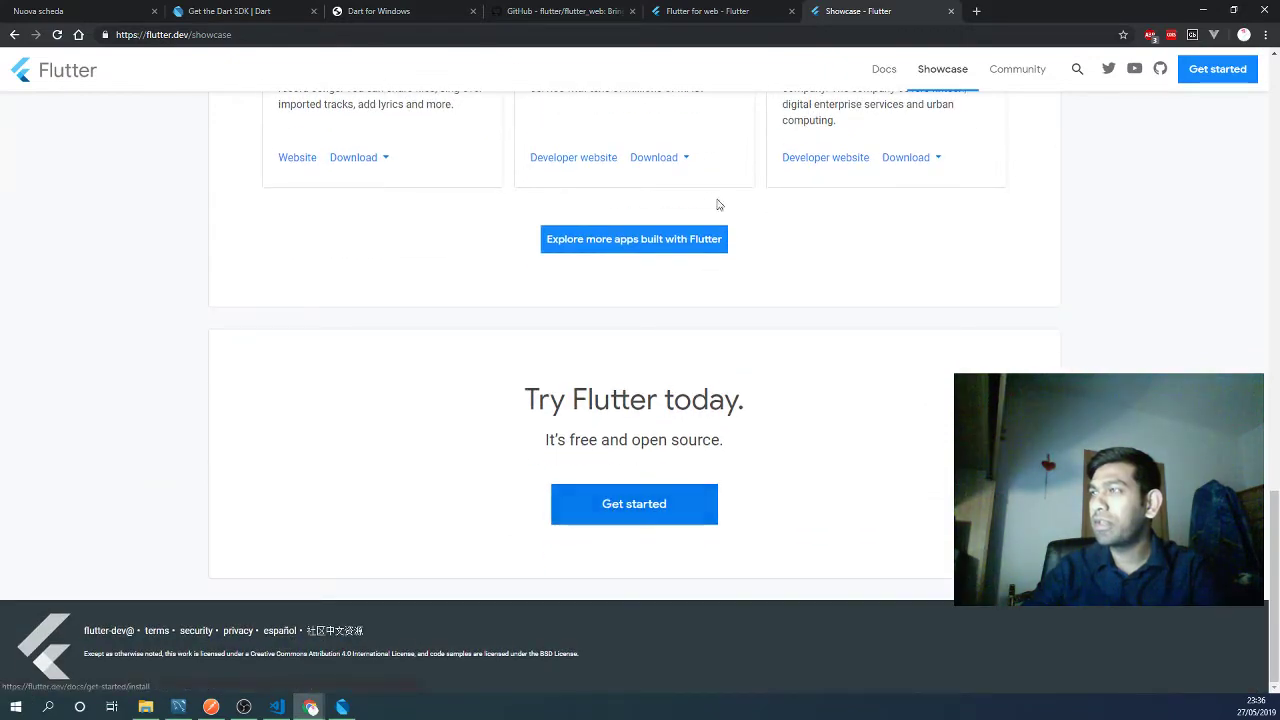
scroll(714, 203, "up", 3)
- Look back at the Flutter for web page and the flutter_web repository, and search the web for "flutter web sample"
left_click(726, 10)
scroll(474, 131, "up", 3)
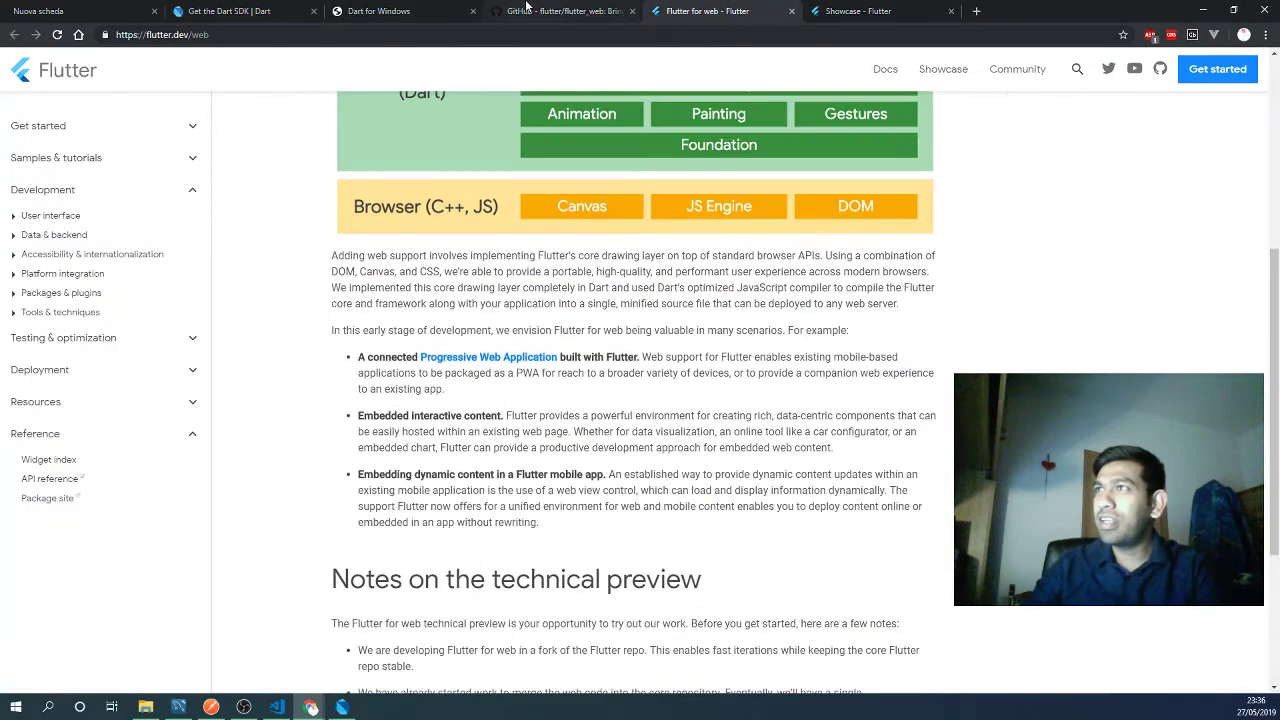
key("ctrl+shift+Tab")
scroll(551, 240, "up", 6)
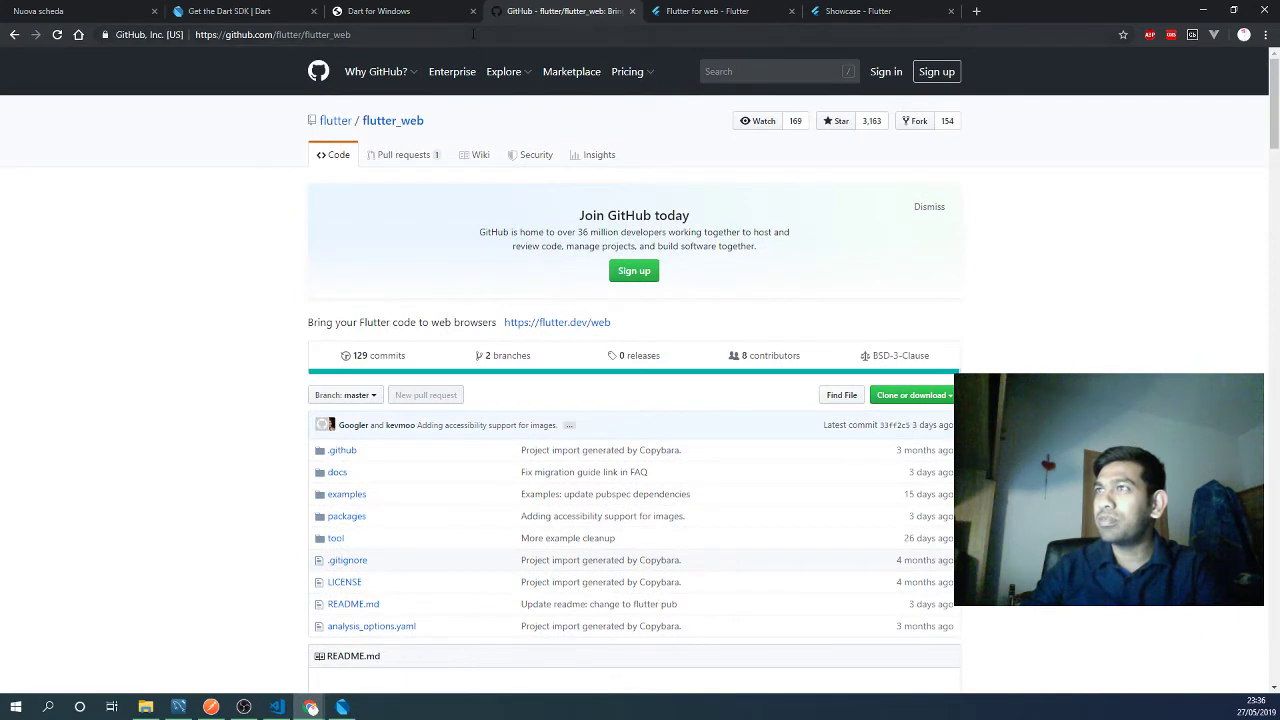
left_click(473, 34)
type("flutt")
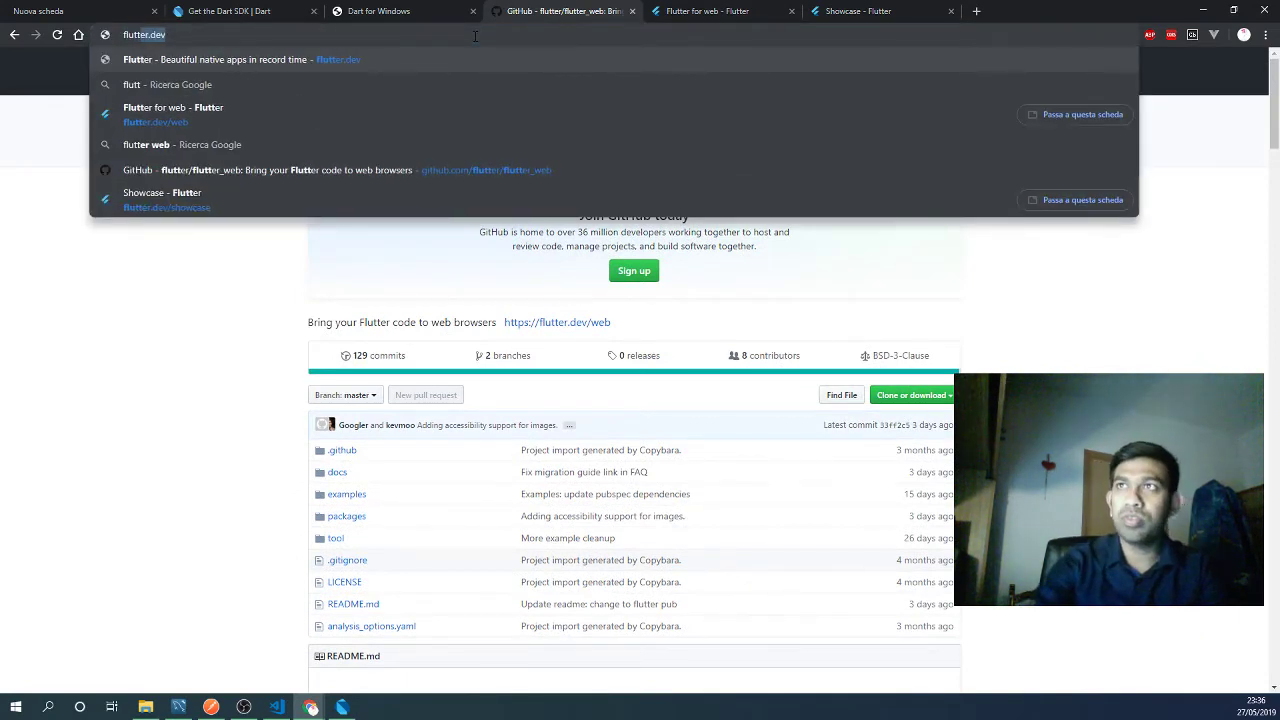
type("er web ")
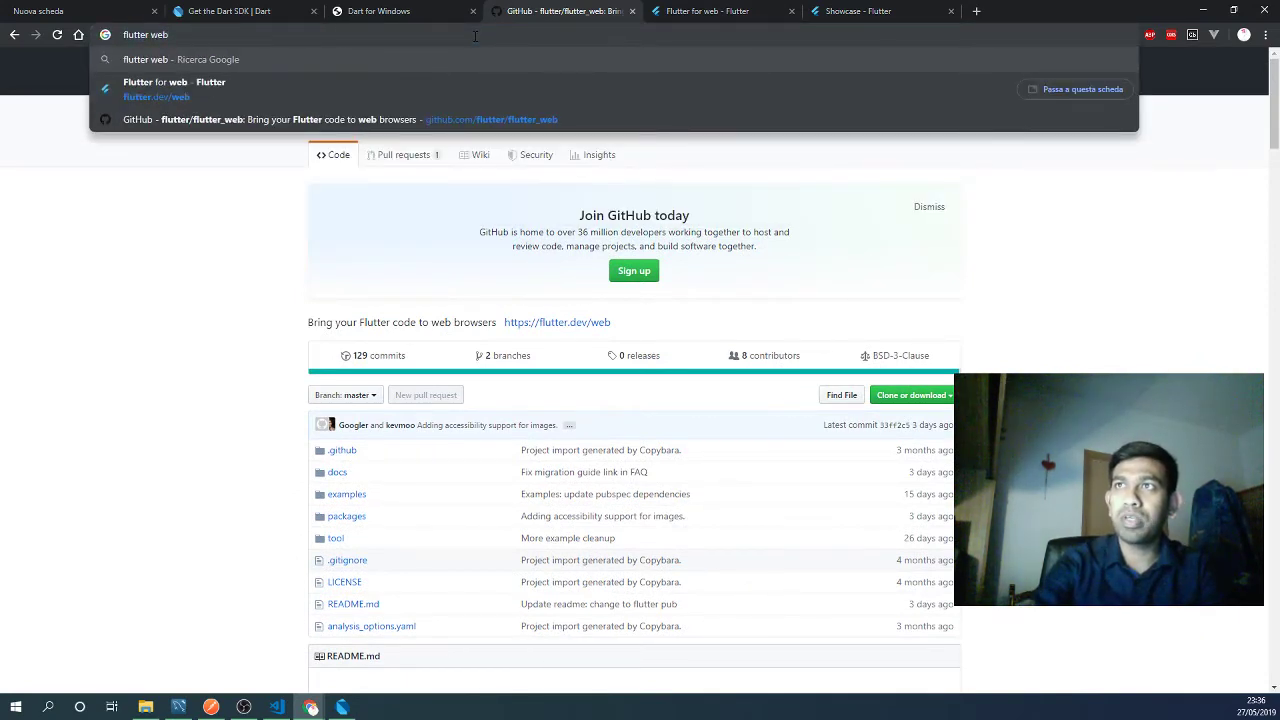
type("a")
type("amp")
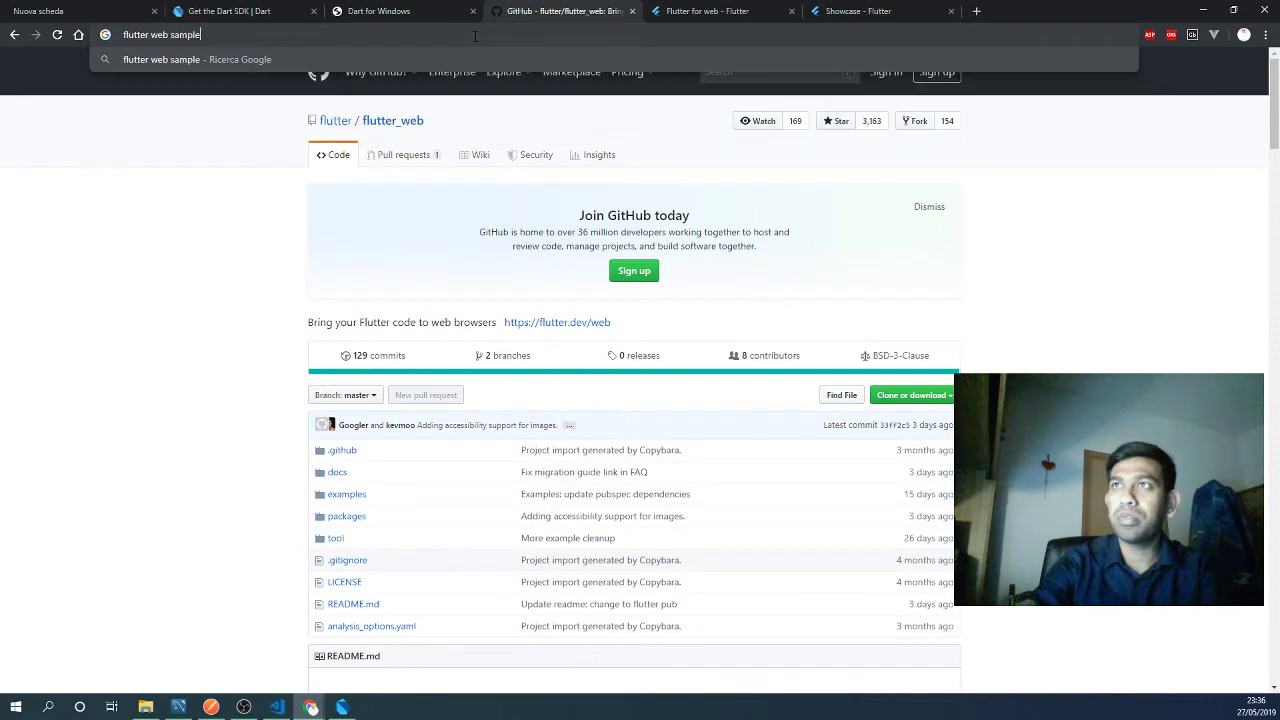
key("Return")
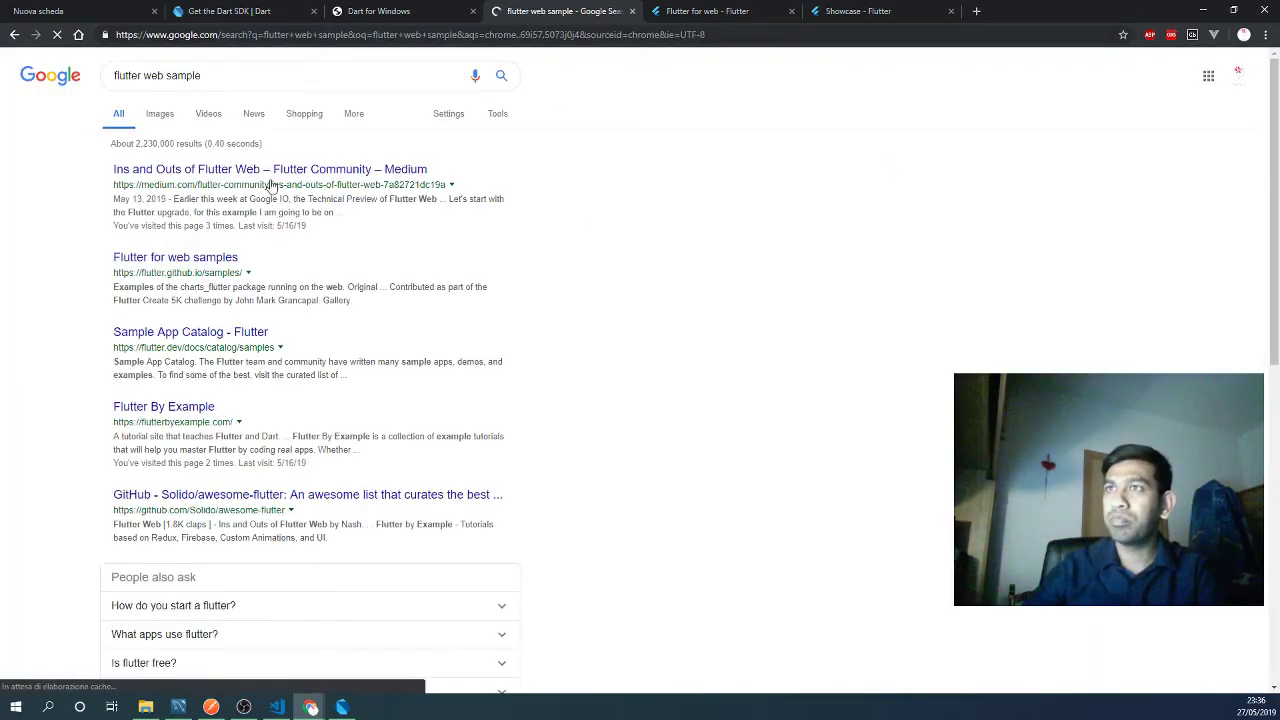
- Open the Ins and Outs of Flutter Web article and the Flutter for web samples result in new tabs, and view the samples page
middle_click(280, 172)
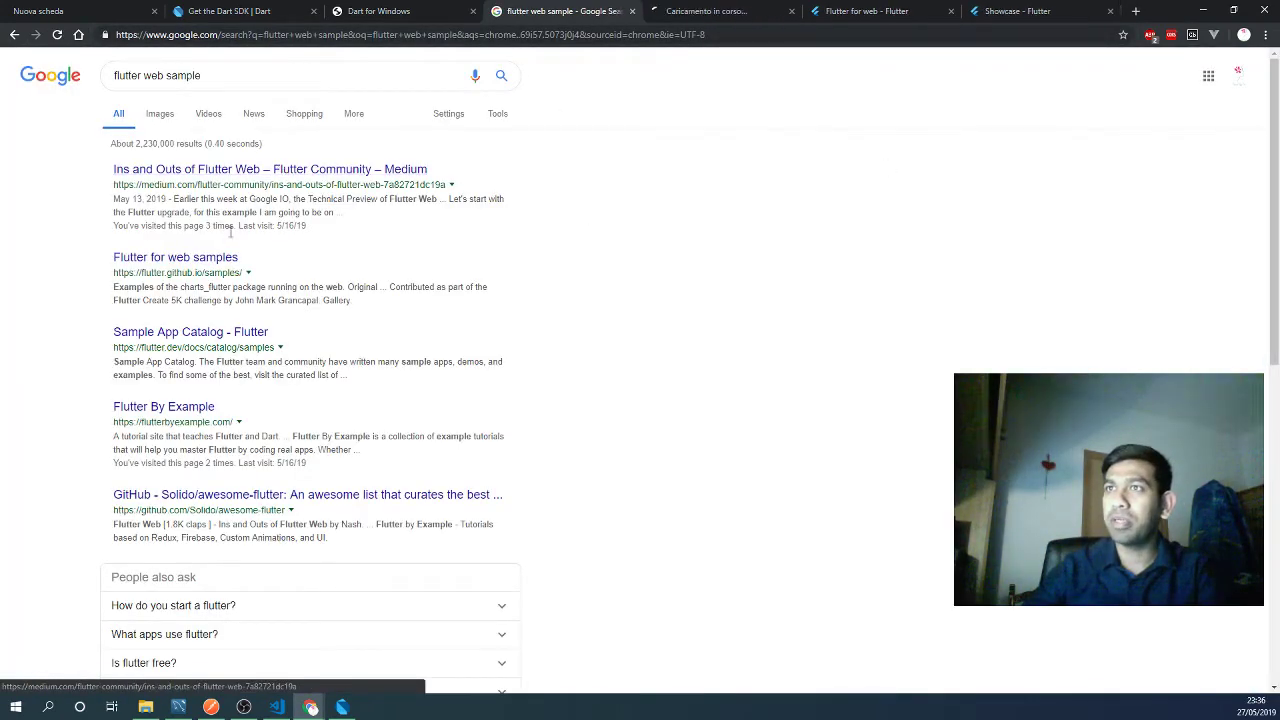
middle_click(204, 268)
left_click(768, 10)
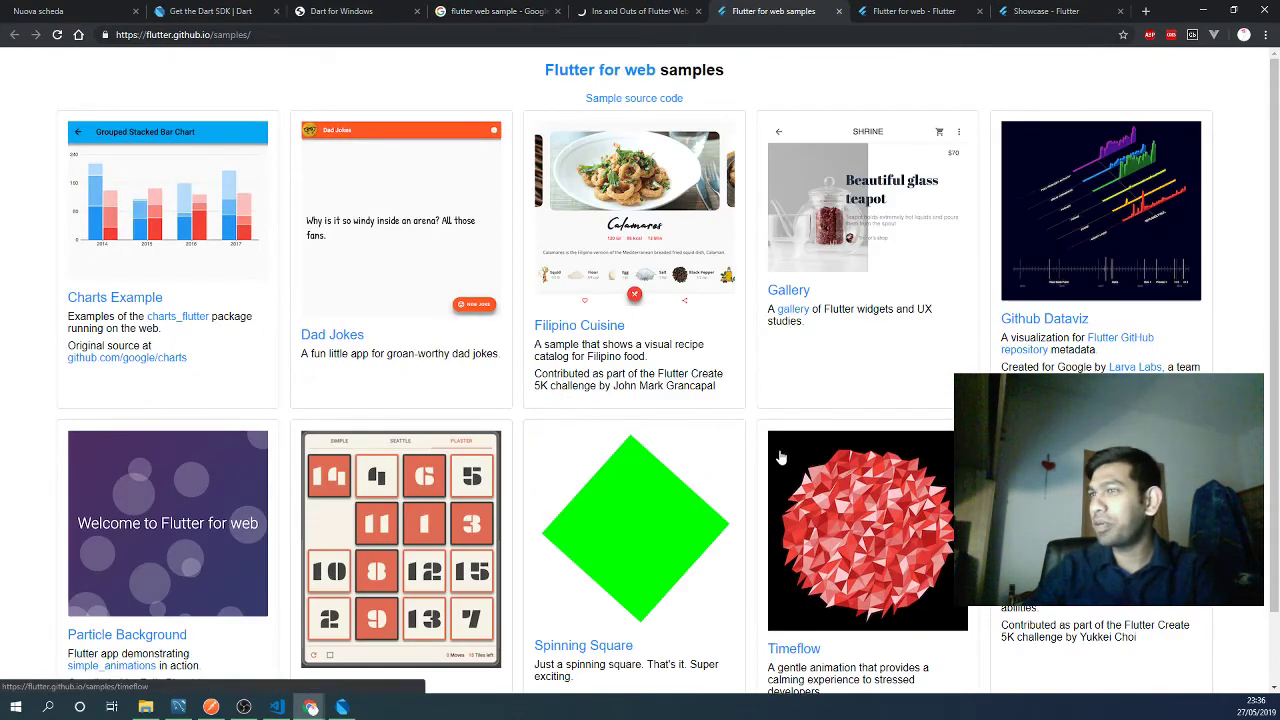
- Open the Slide Puzzle sample and slide a few tiles in the Simple theme
scroll(368, 470, "down", 1)
left_click(350, 467)
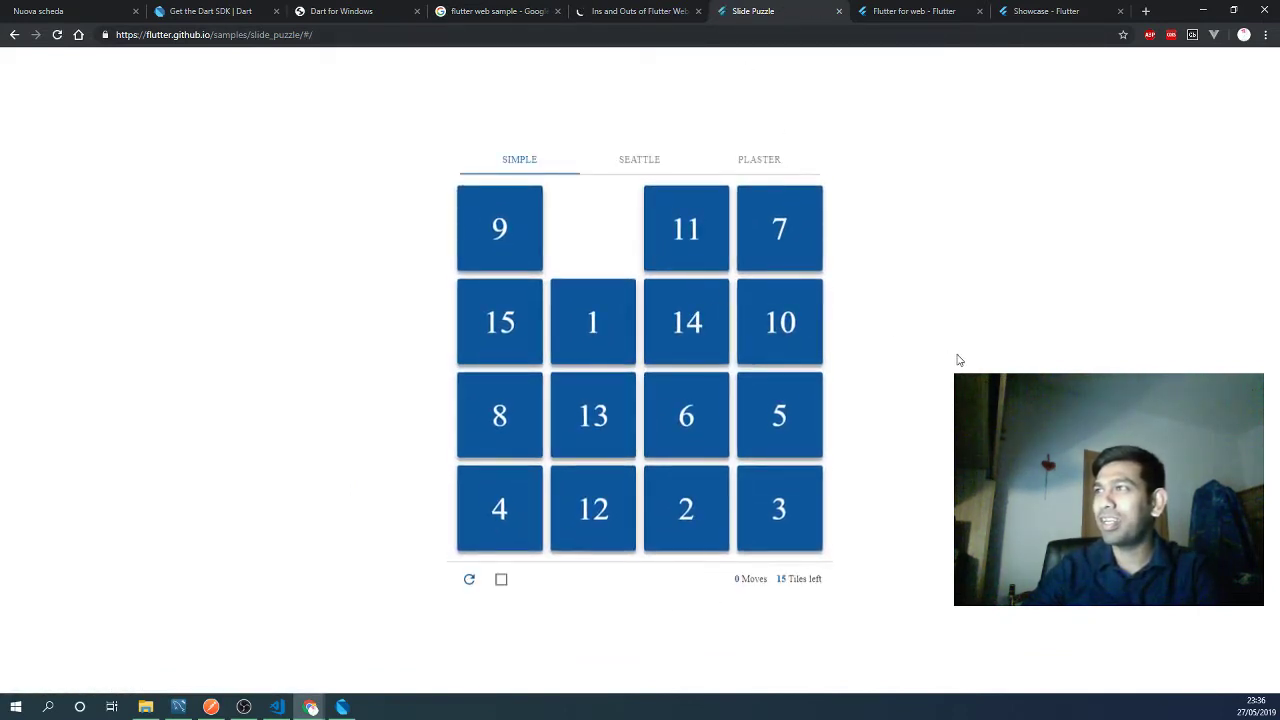
left_click(471, 240)
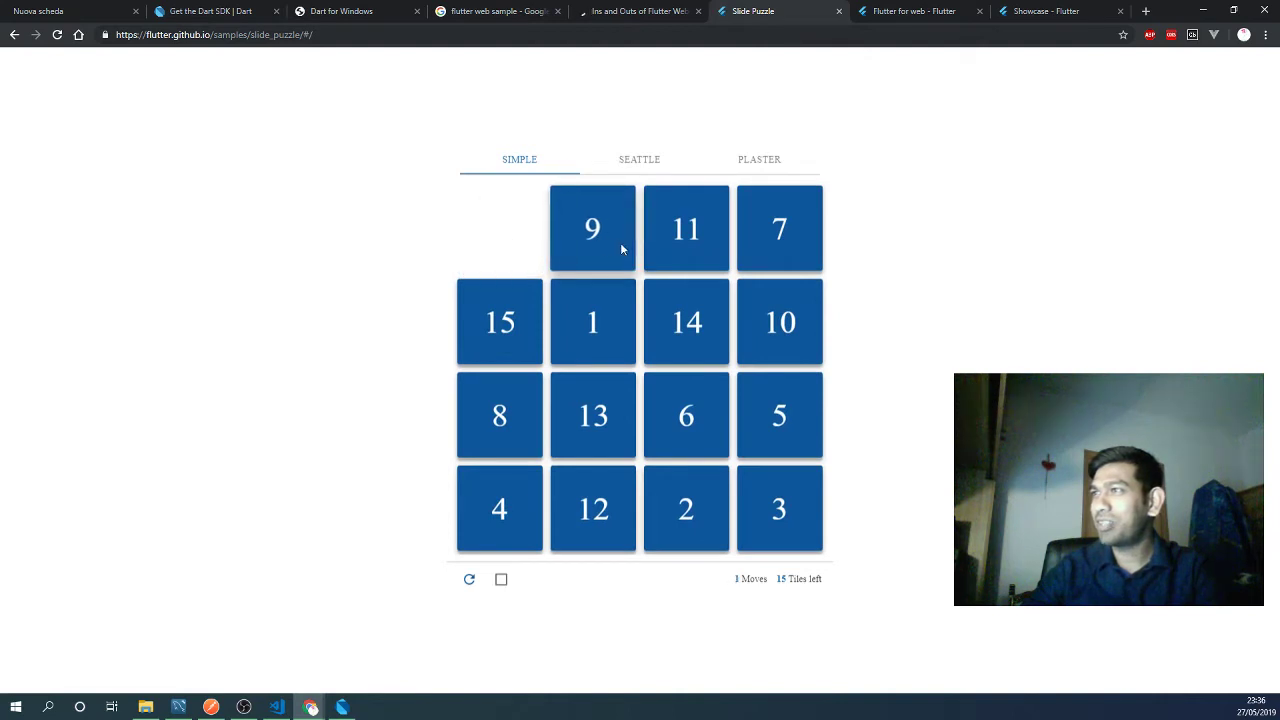
left_click(686, 260)
left_click(677, 323)
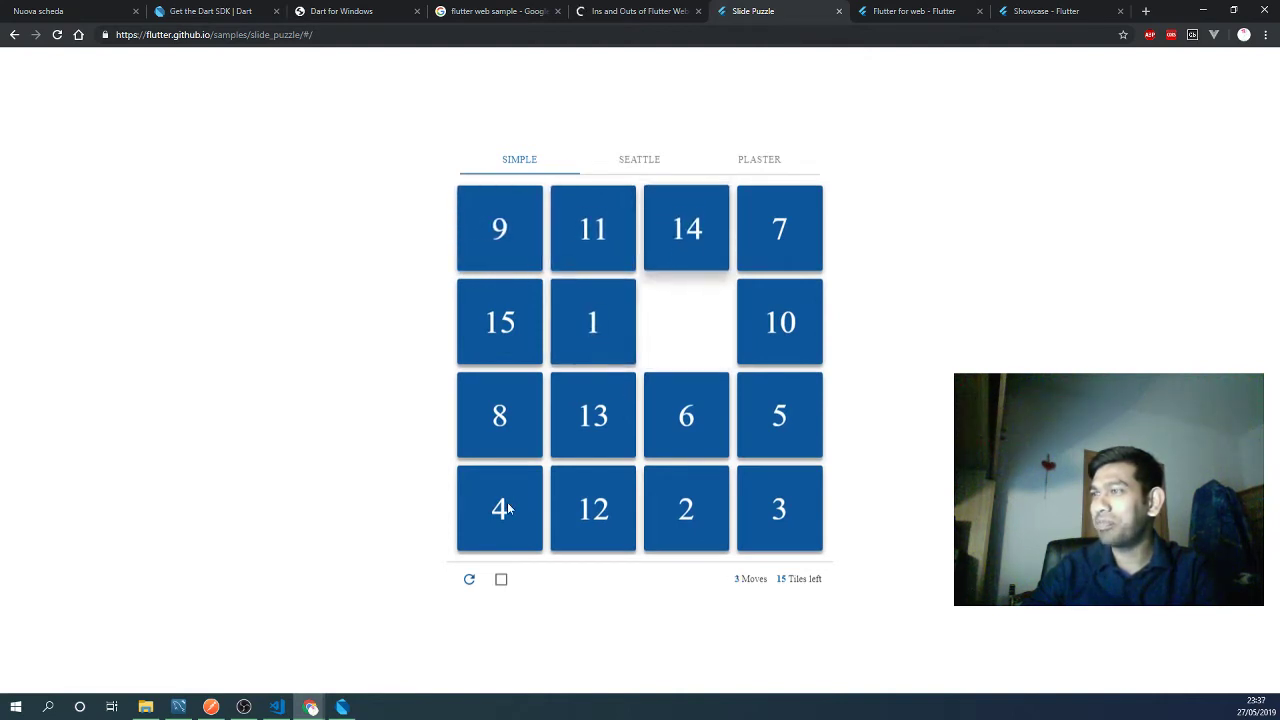
- Turn on the puzzle's automatic play and switch through the Seattle and Plaster themes
left_click(501, 580)
left_click(645, 165)
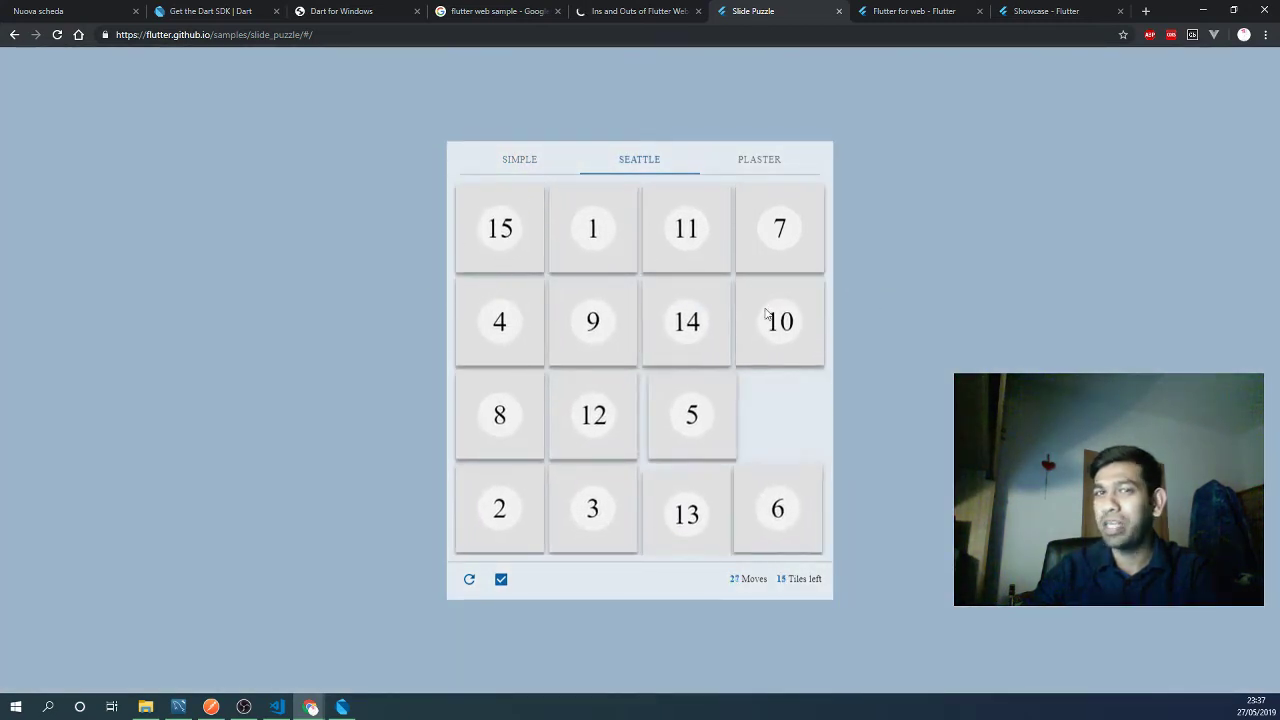
left_click(764, 167)
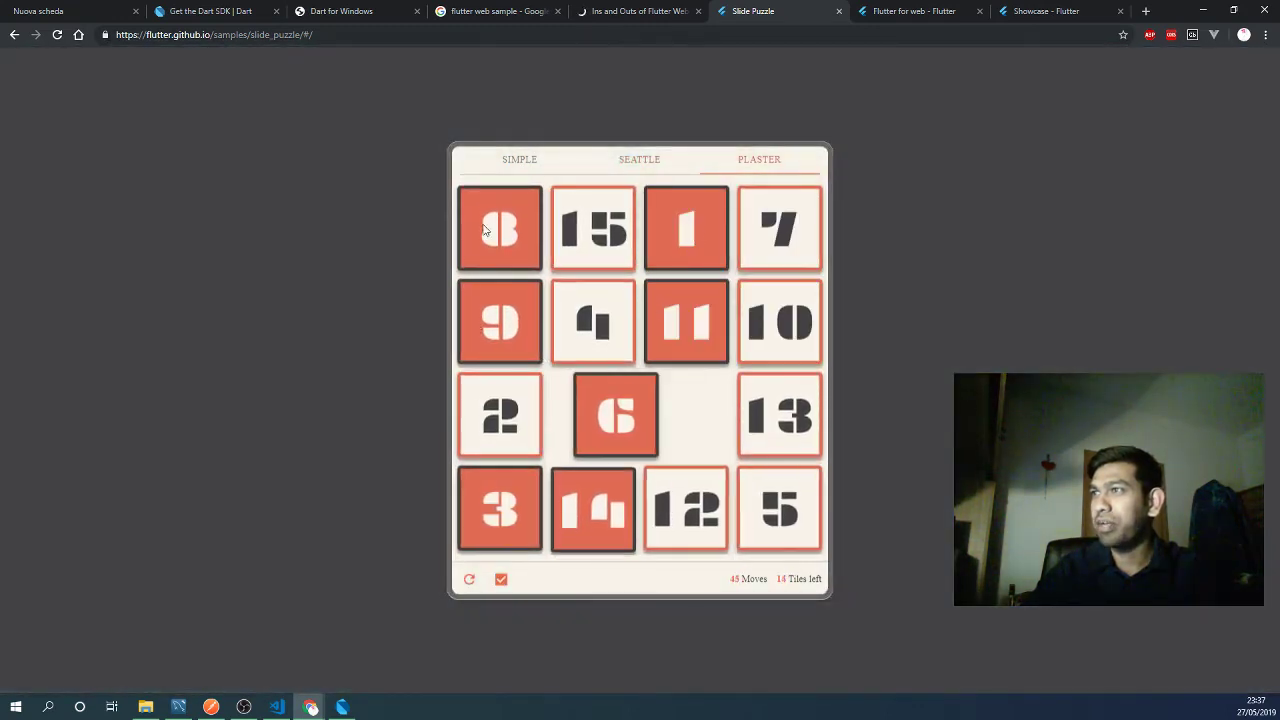
- Stop the automatic play, briefly toggle it again, and slide several tiles by hand in the Plaster theme
left_click(626, 334)
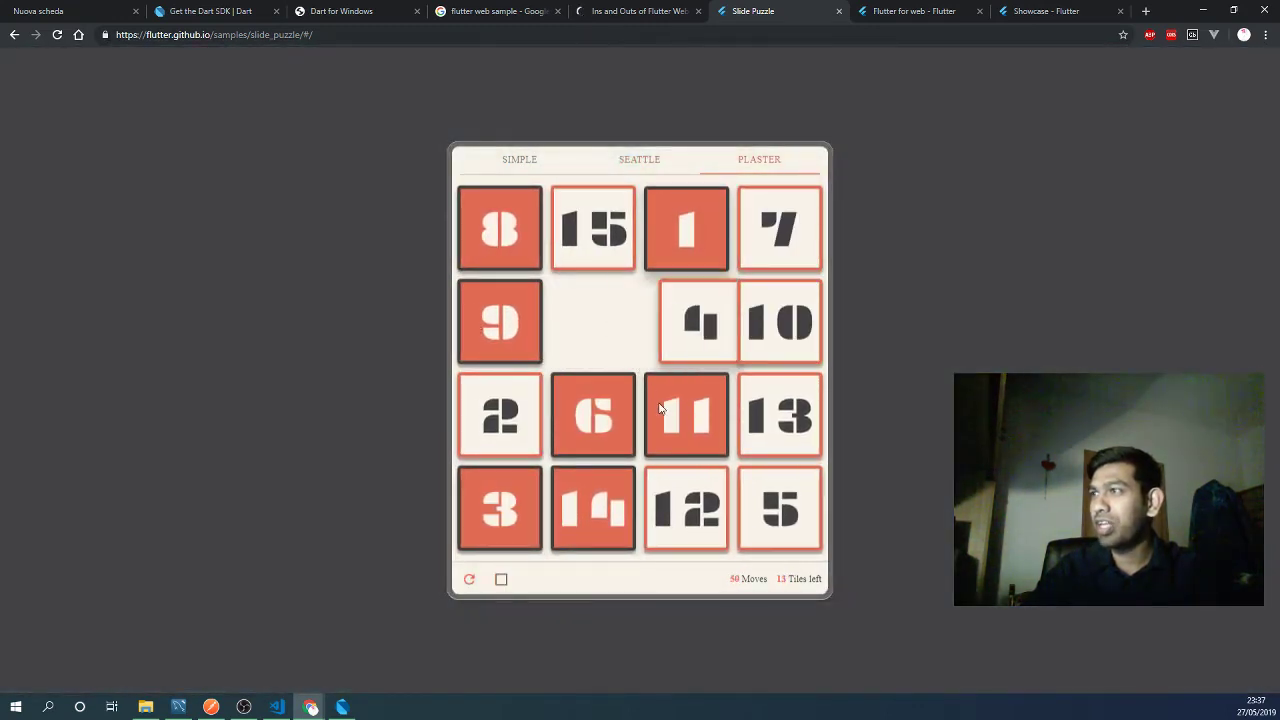
left_click(598, 424)
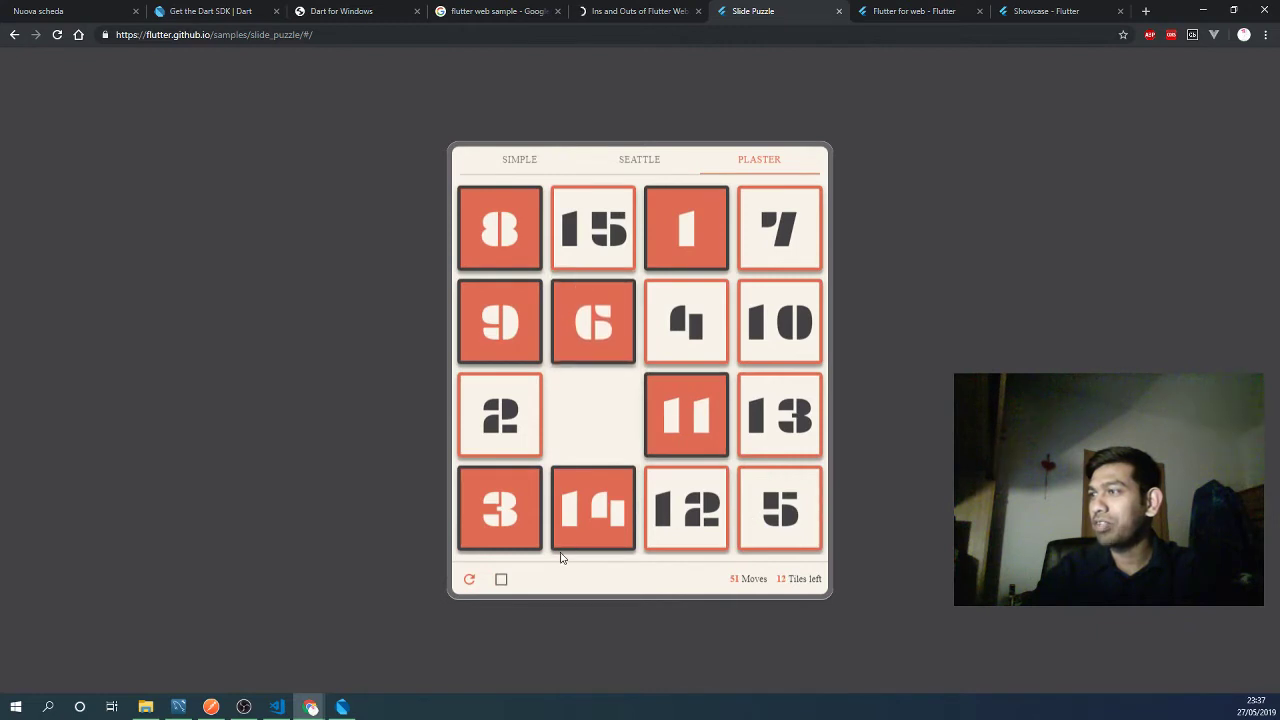
left_click(501, 580)
left_click(501, 580)
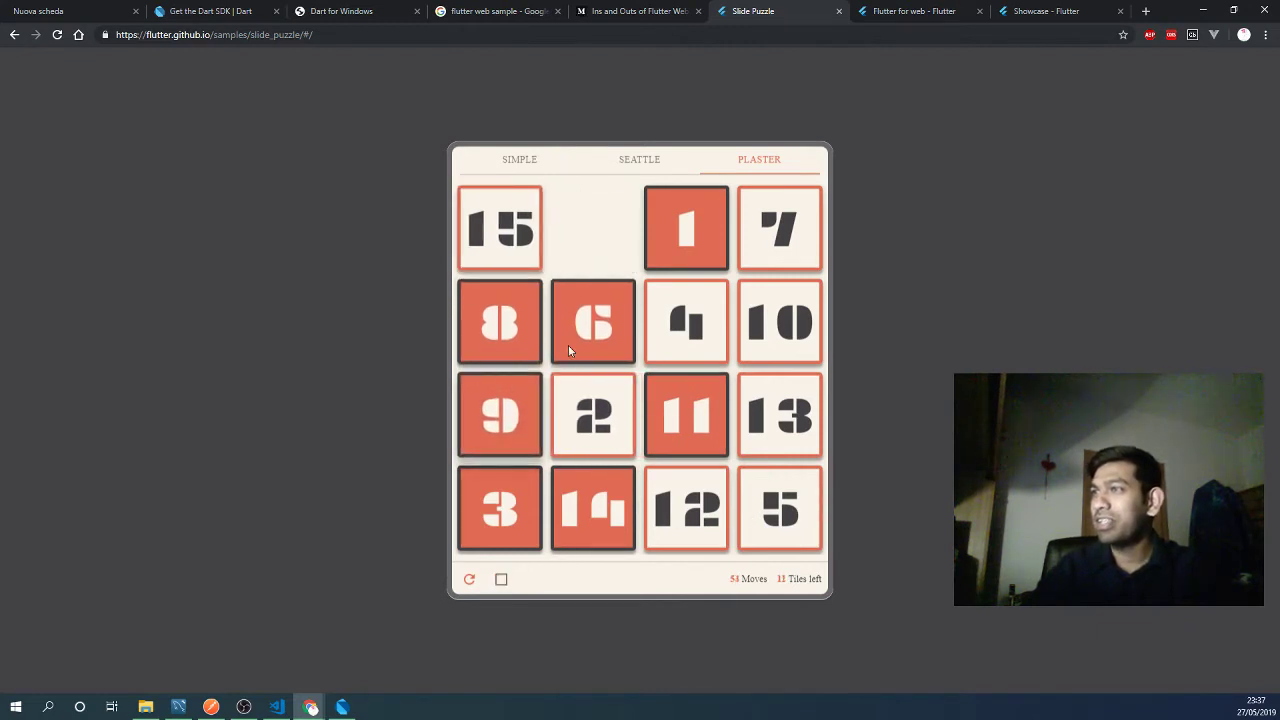
left_click(568, 345)
left_click(709, 309)
left_click(745, 340)
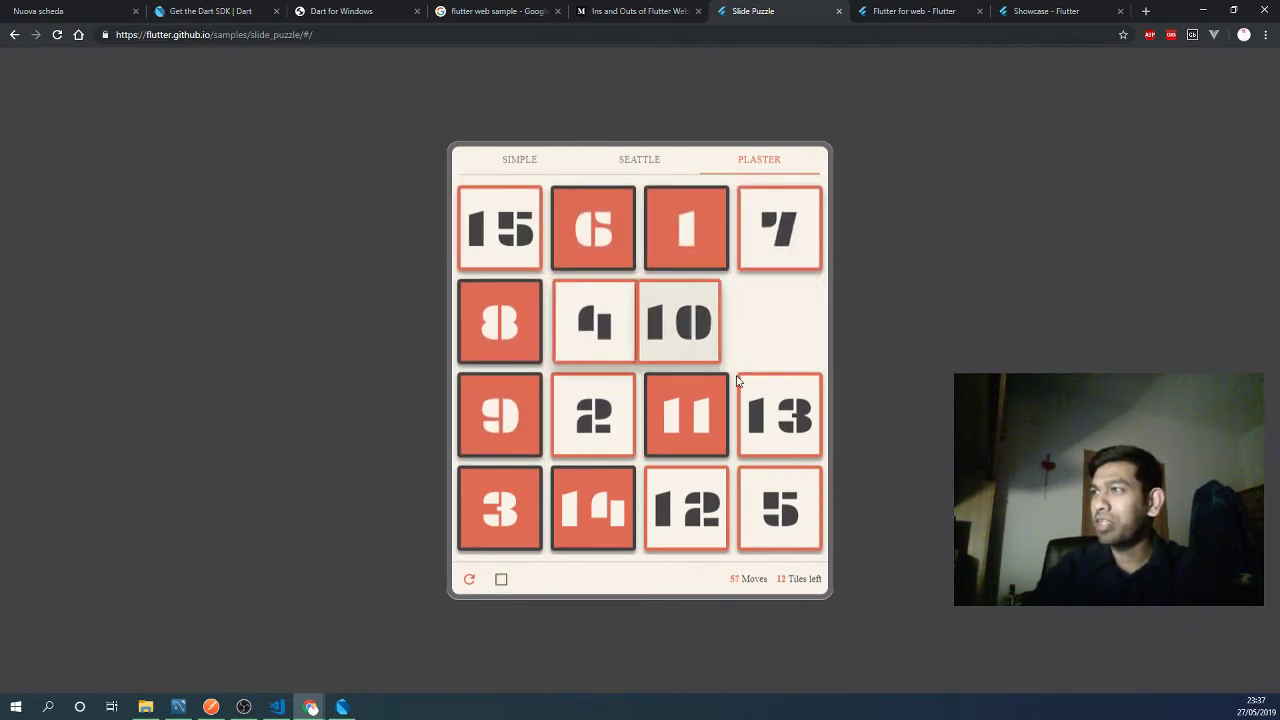
left_click(749, 404)
left_click(768, 507)
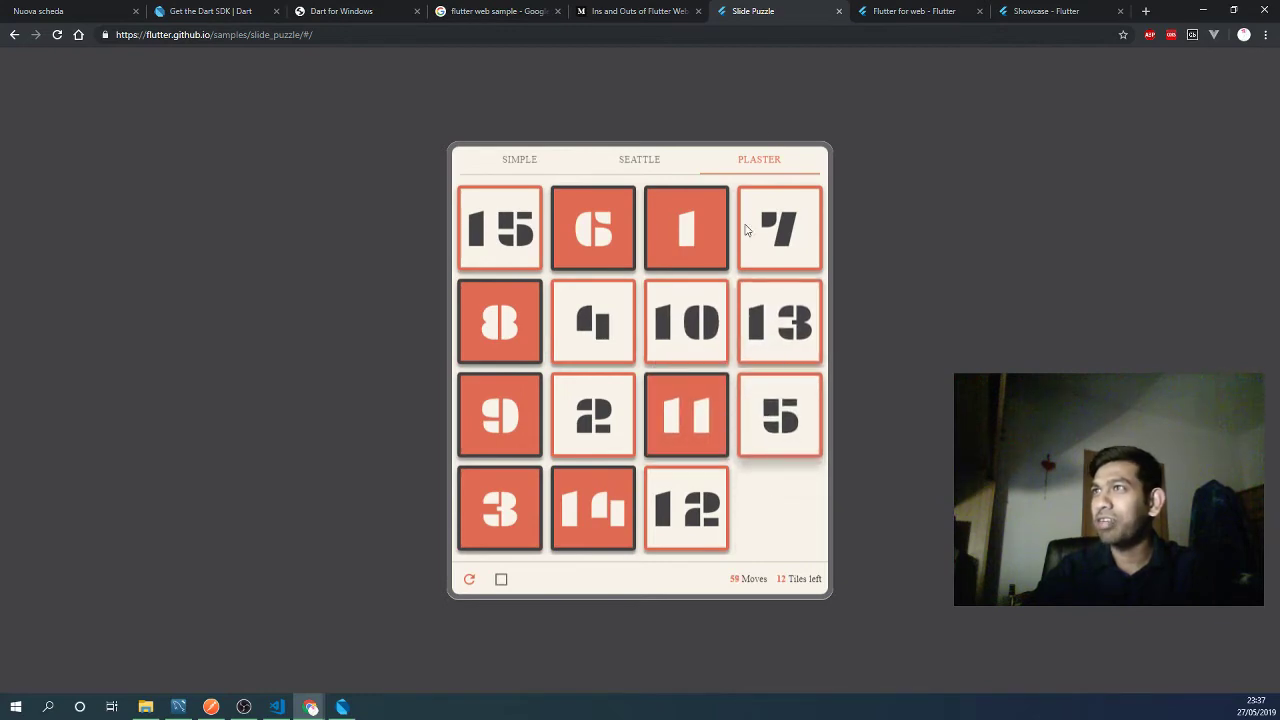
- Check the Ins and Outs of Flutter Web article and the search results, and return from the puzzle to the samples list
left_click(648, 13)
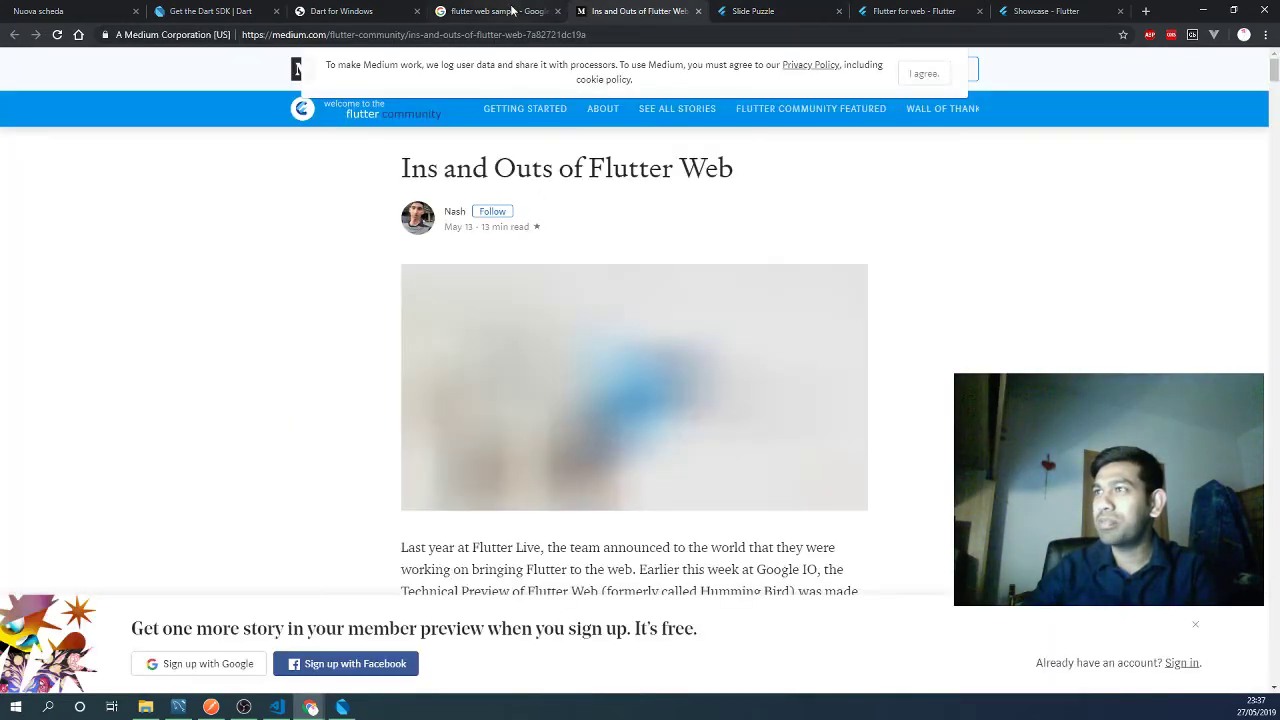
left_click(512, 10)
left_click(788, 20)
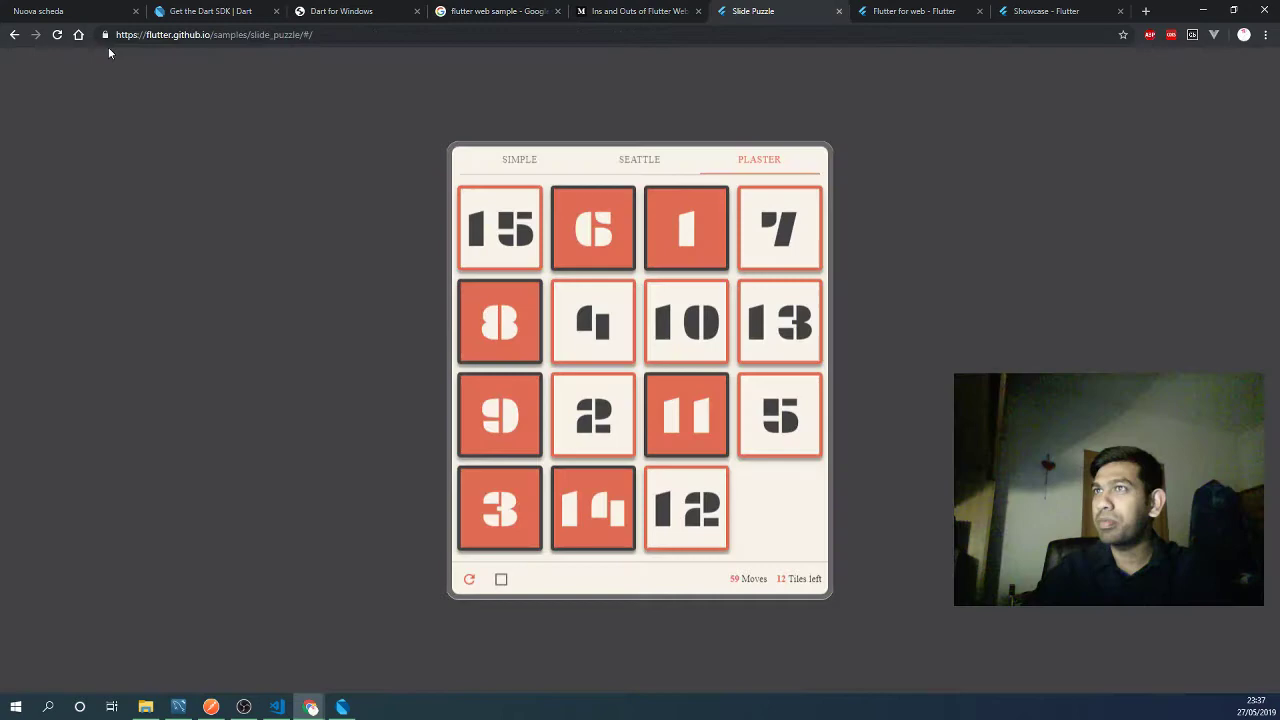
left_click(15, 35)
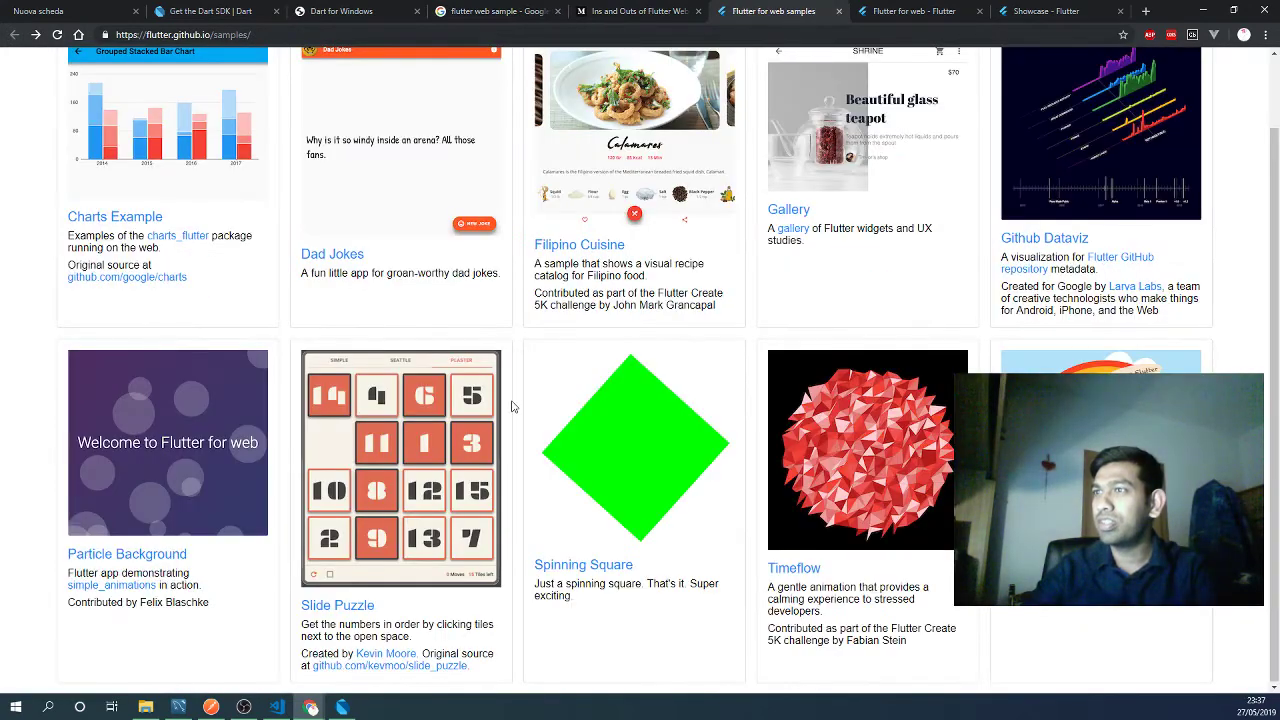
scroll(877, 392, "up", 1)
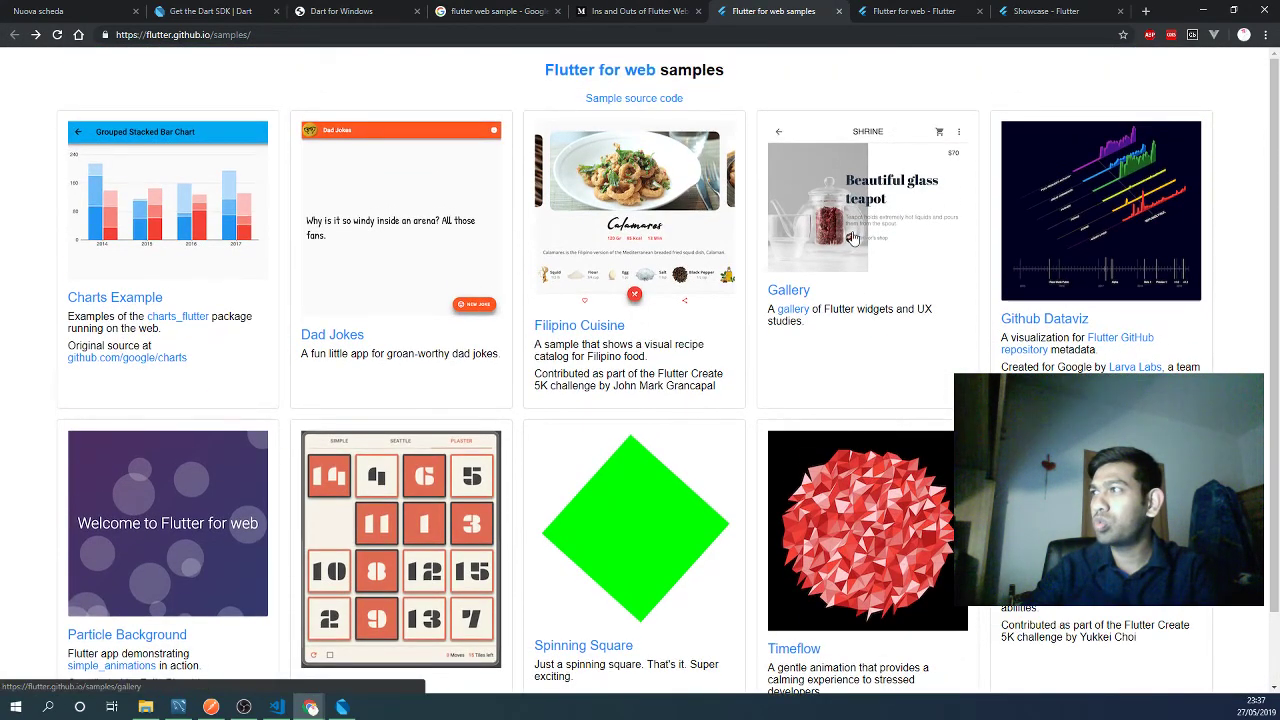
- Open the Gallery sample, look through its Studies section, Contact profile entry and options, and return to the samples list
left_click(815, 289)
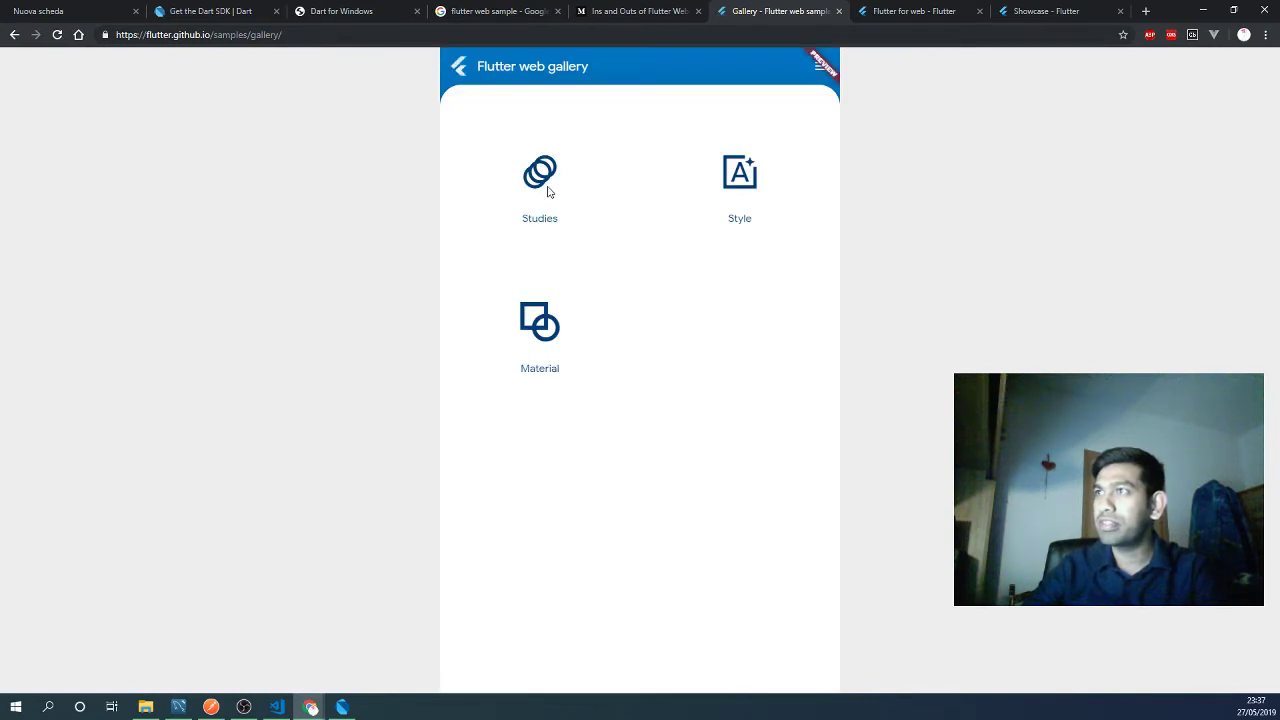
left_click(521, 158)
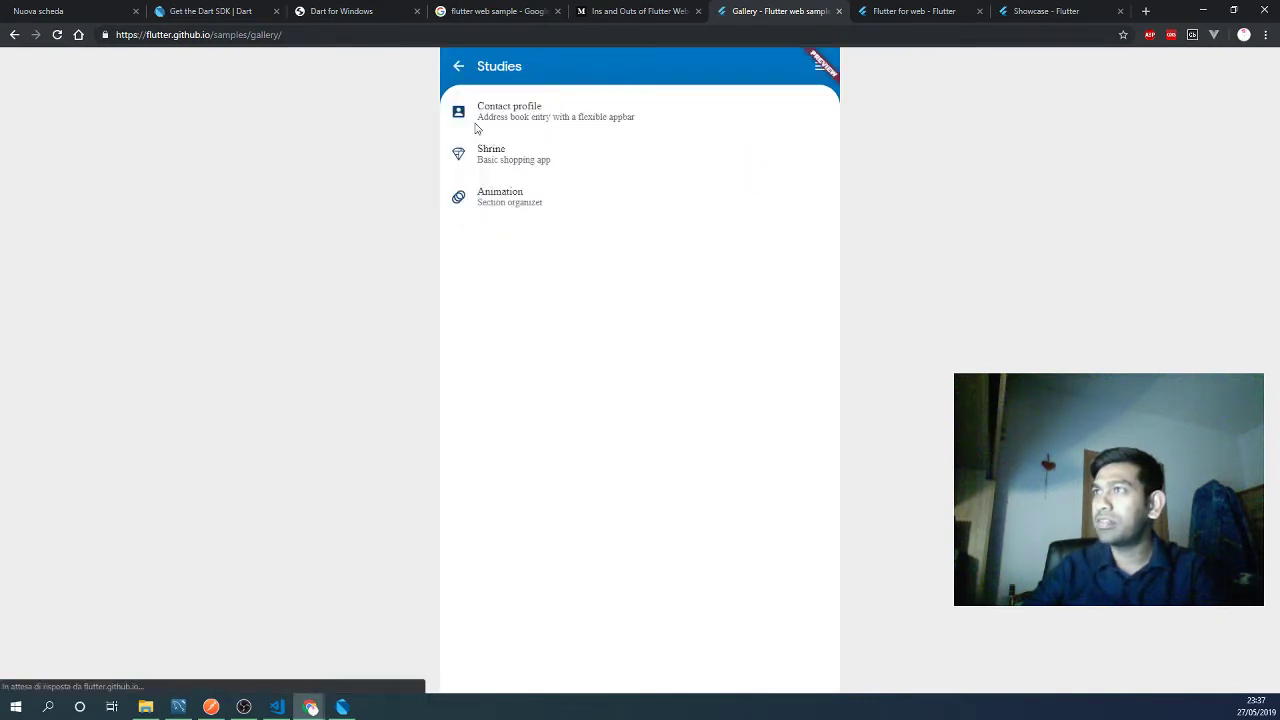
left_click(477, 124)
left_click(461, 70)
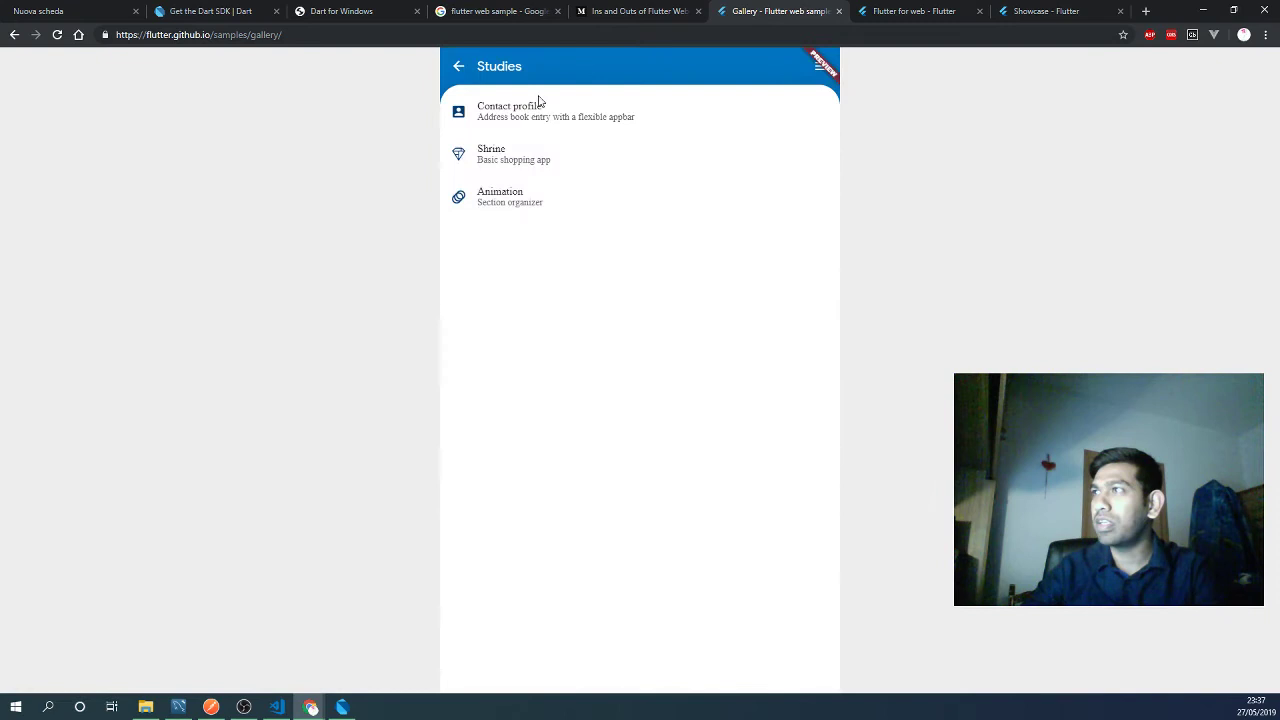
left_click(816, 67)
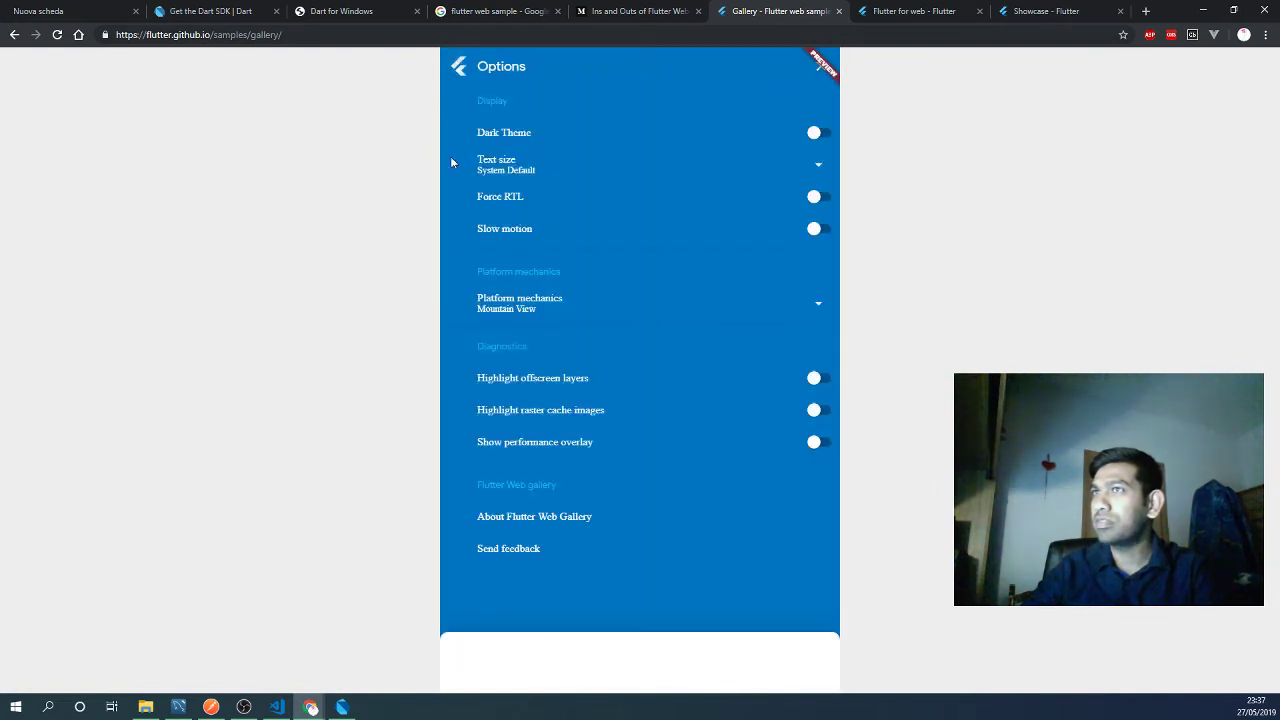
left_click(14, 34)
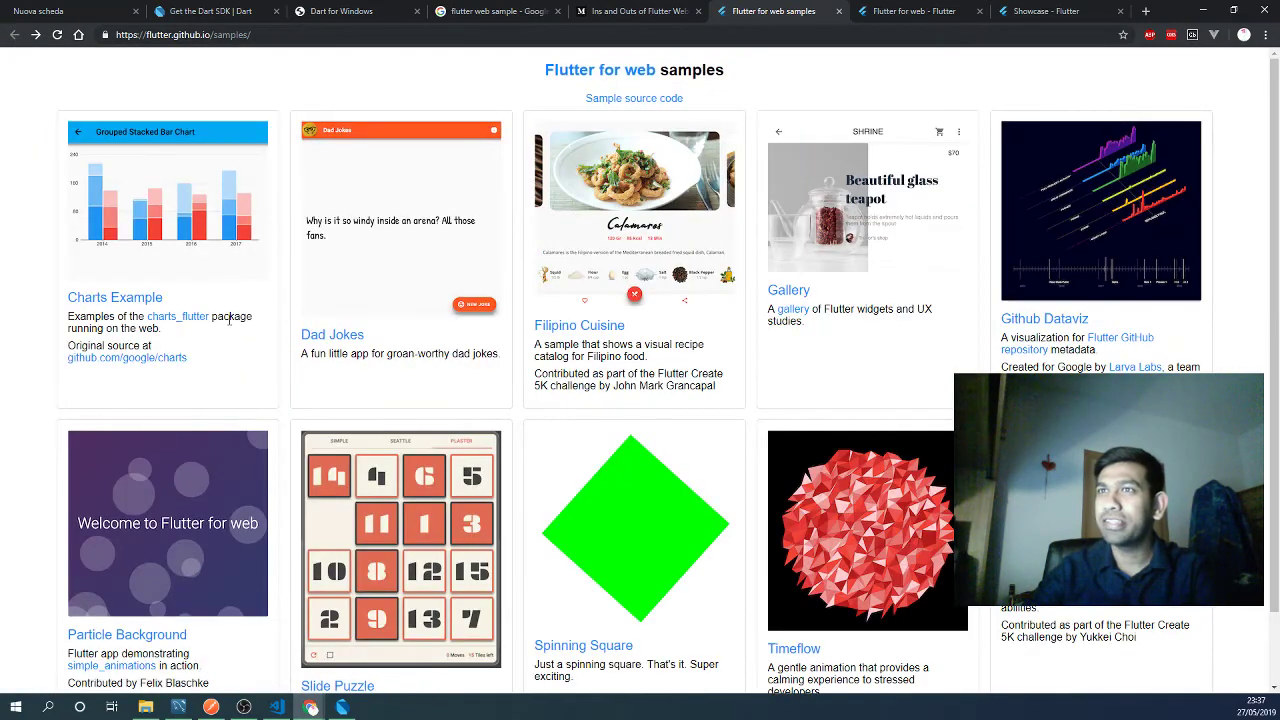
- Open the Vision Challenge sample and start its game
scroll(401, 358, "down", 1)
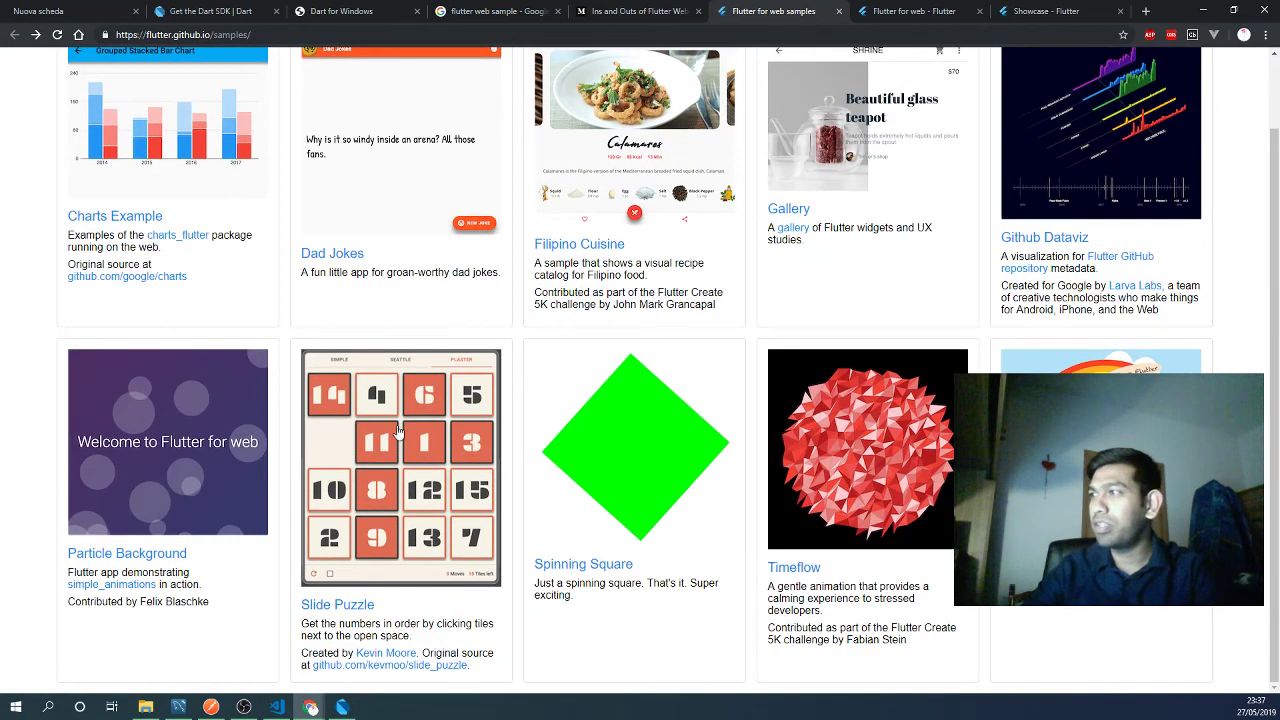
left_click(810, 543)
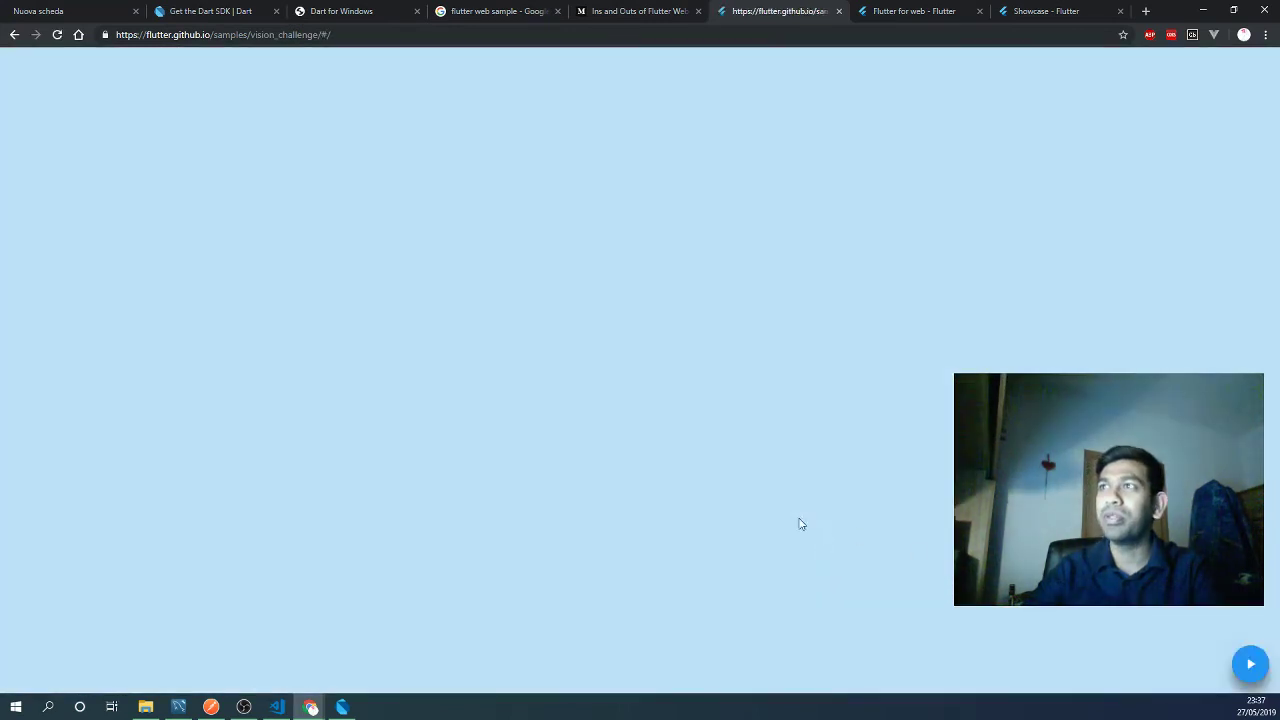
left_click(1252, 666)
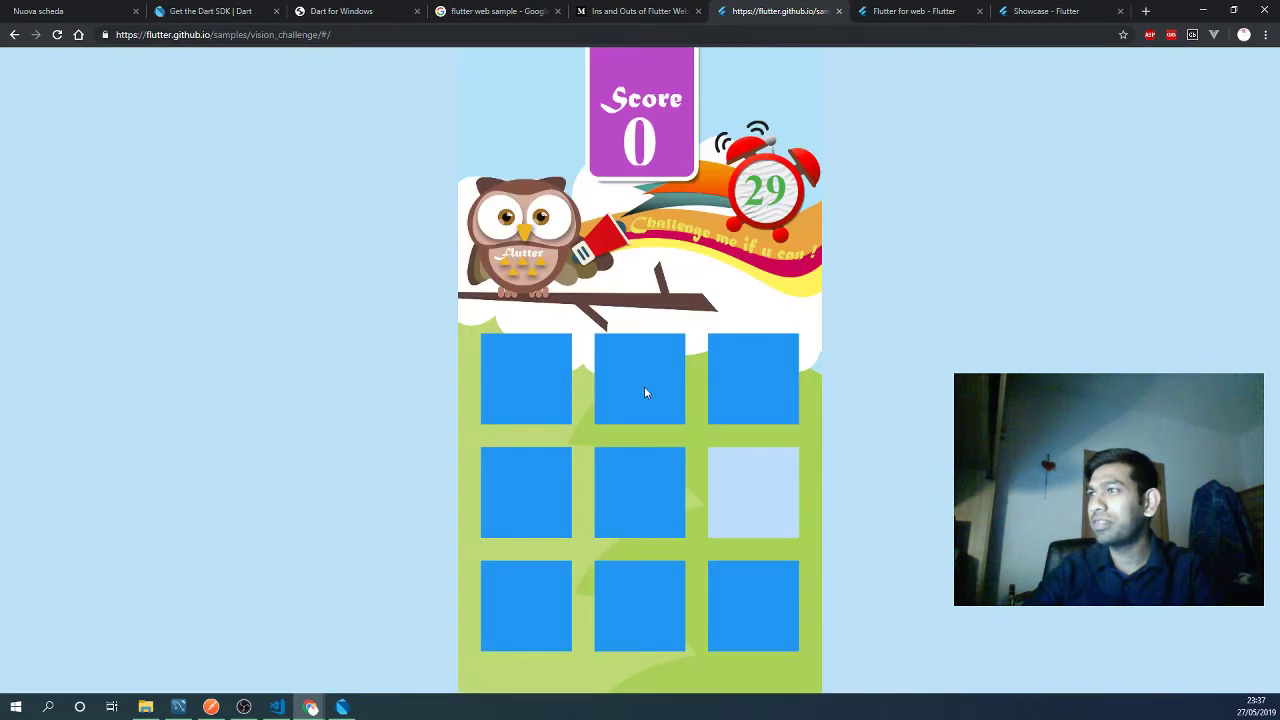
- Play a full round of Vision Challenge by picking the odd-shaded tile in each successive grid, and restart the game
left_click(735, 515)
left_click(776, 622)
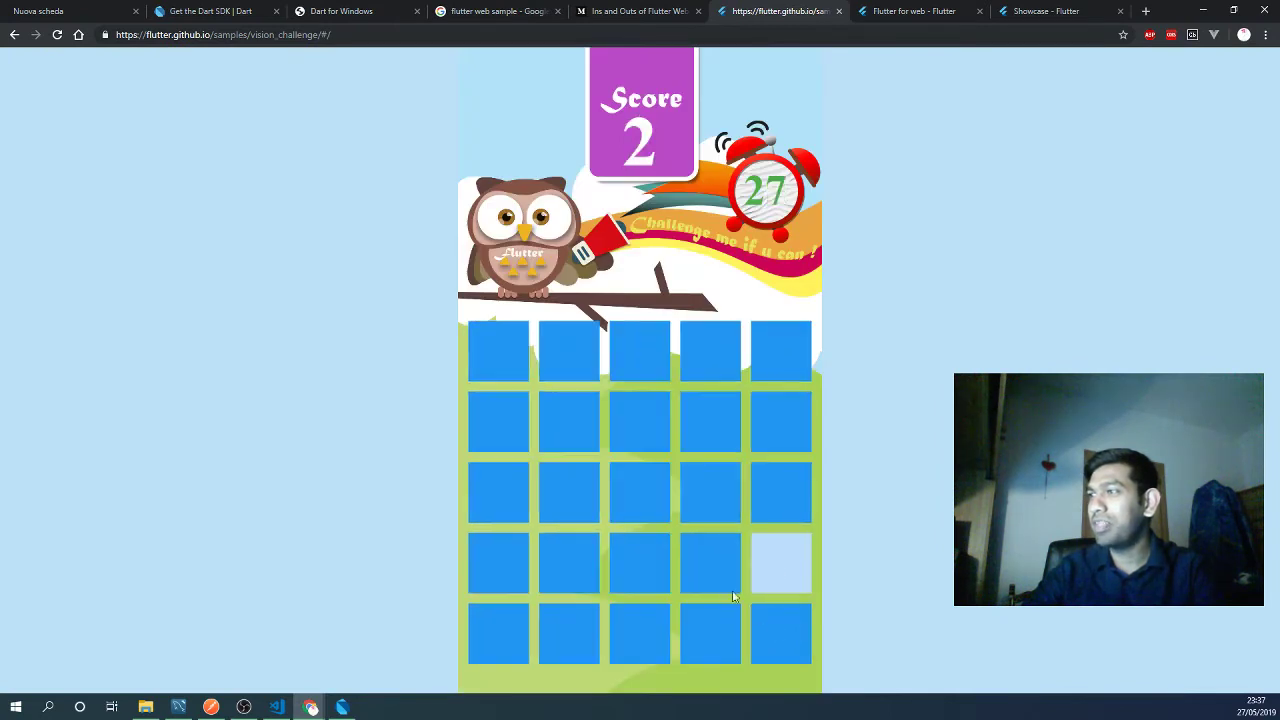
left_click(768, 564)
left_click(612, 578)
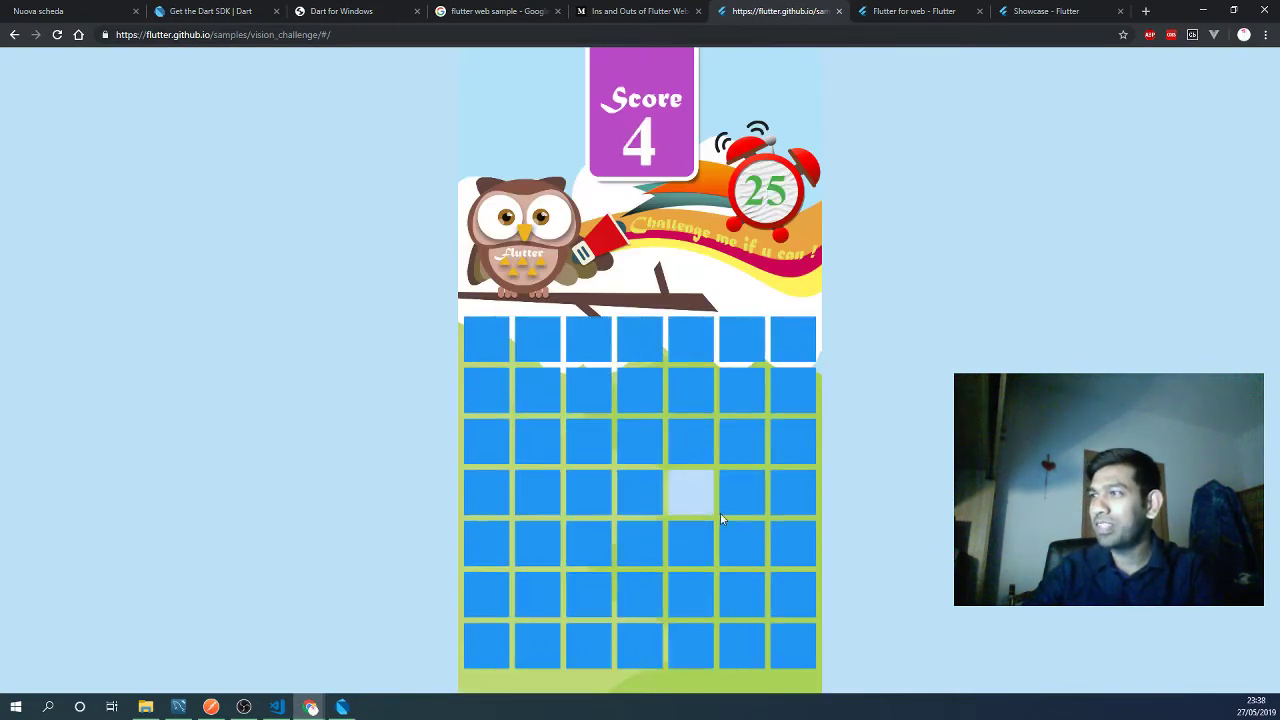
left_click(688, 500)
left_click(708, 428)
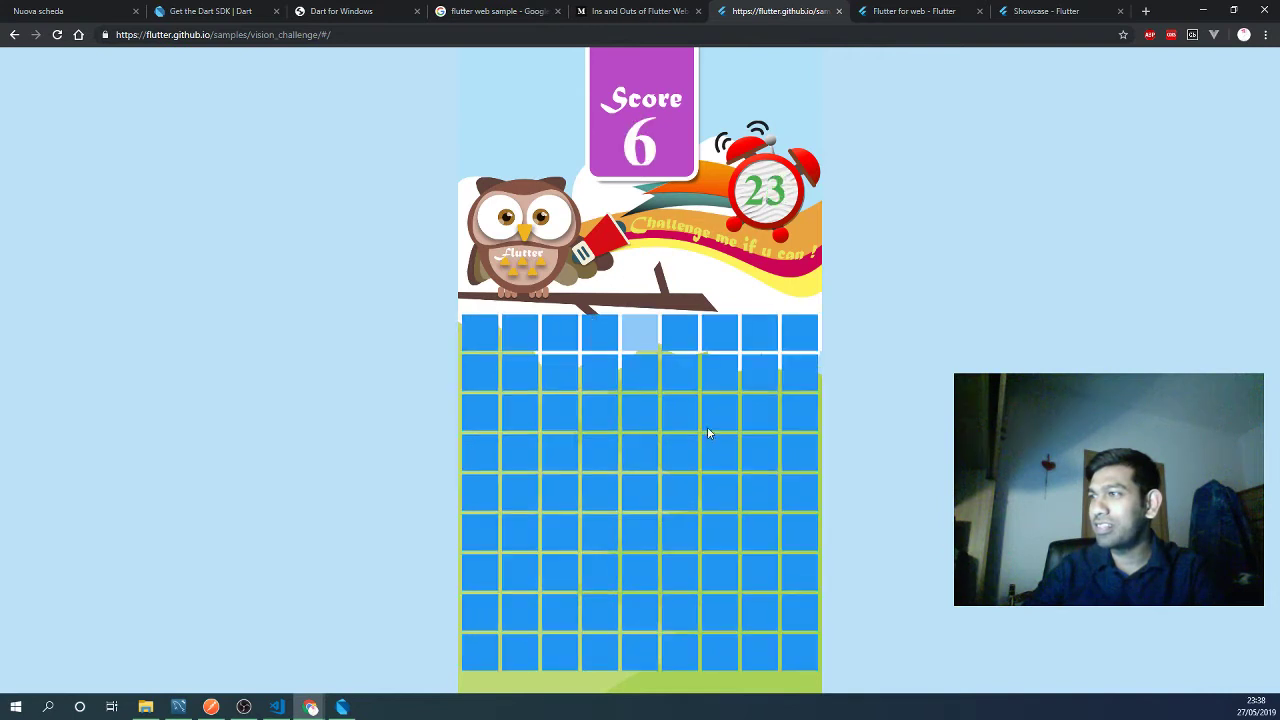
left_click(646, 347)
left_click(660, 445)
left_click(565, 416)
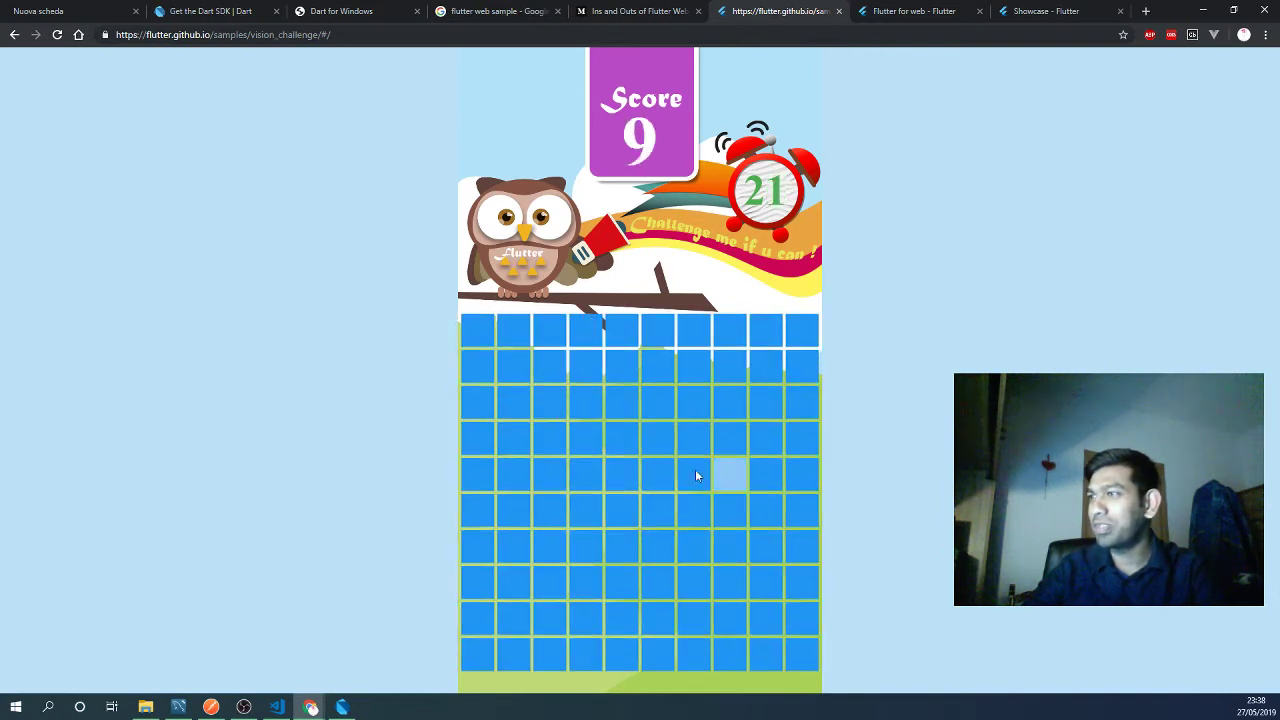
left_click(722, 475)
left_click(697, 580)
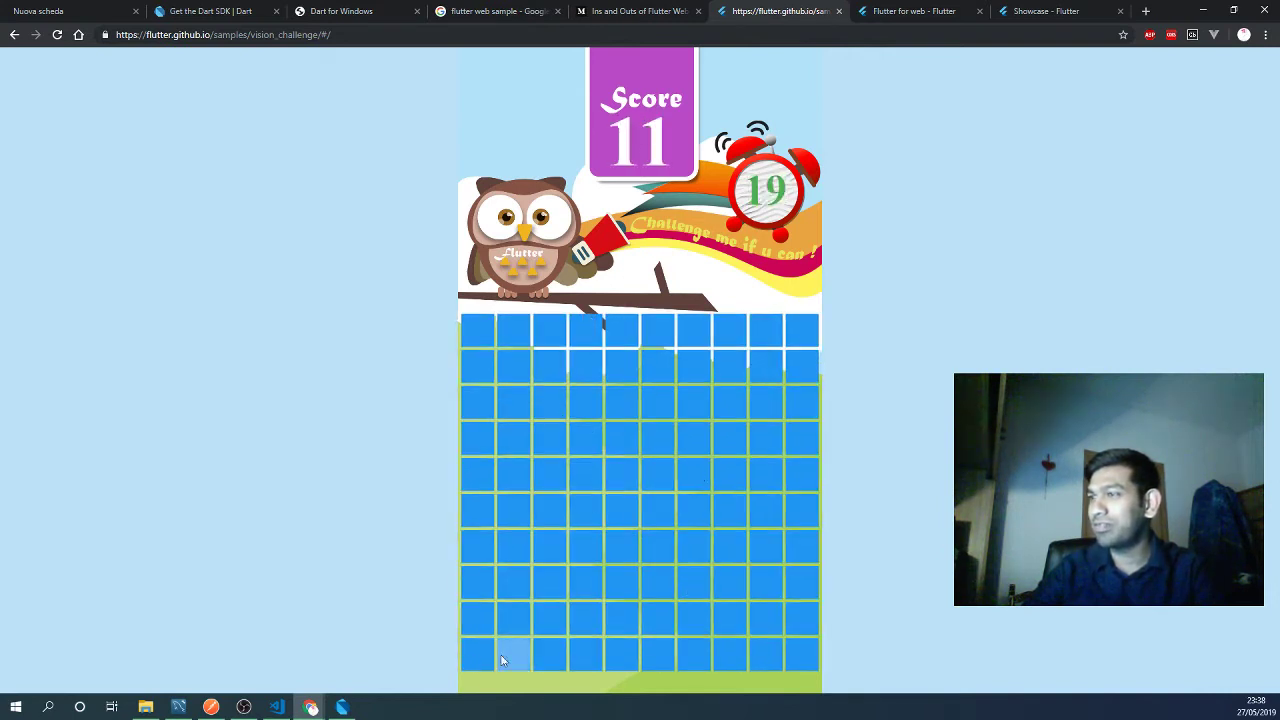
left_click(503, 660)
left_click(586, 330)
left_click(582, 660)
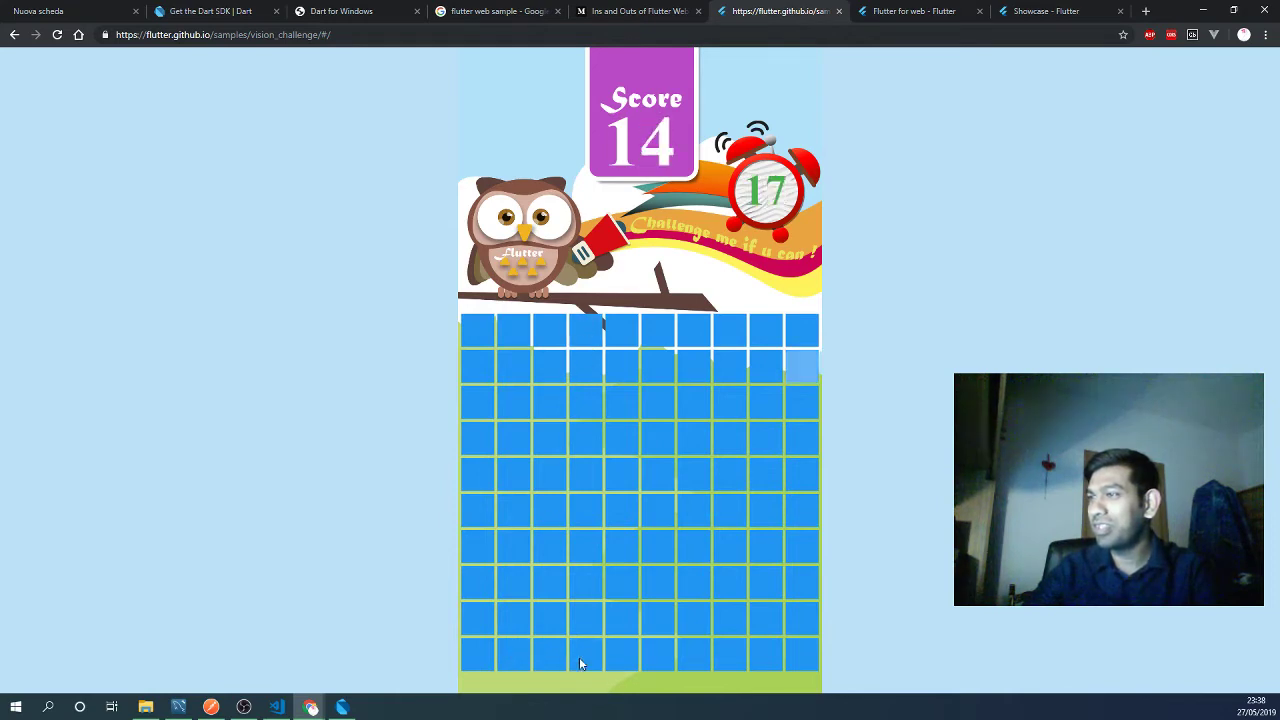
left_click(790, 368)
left_click(760, 440)
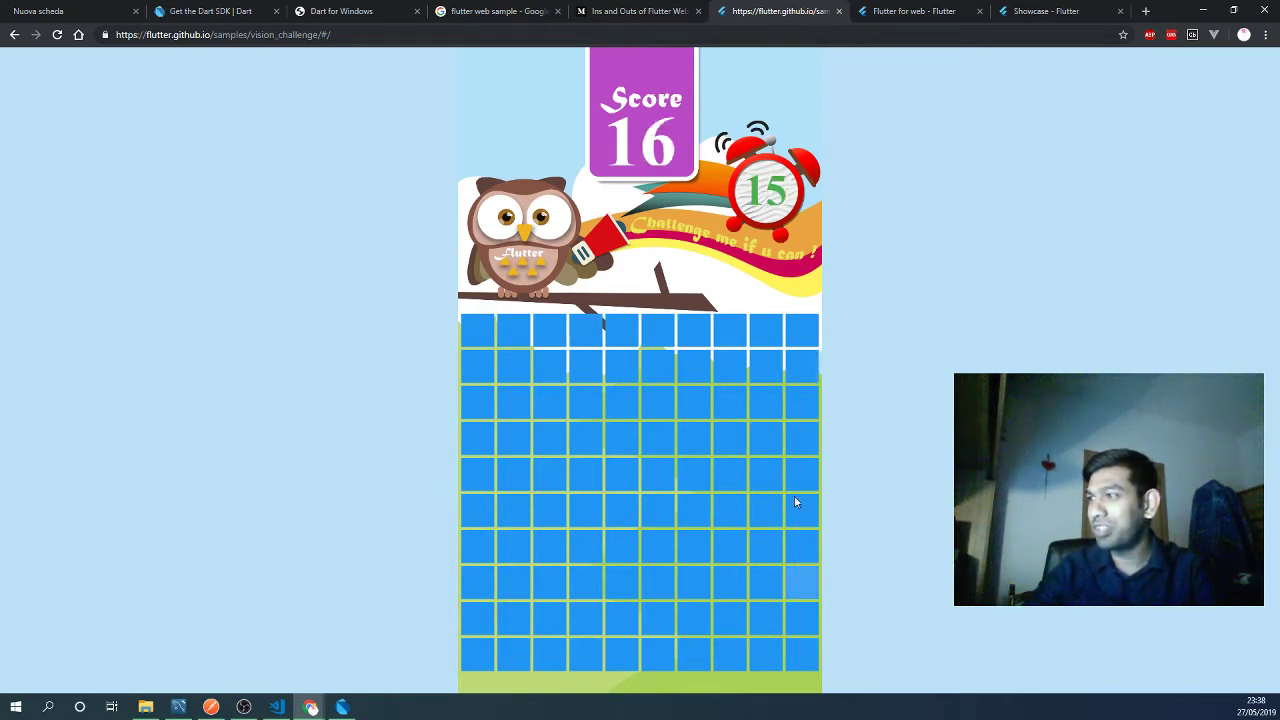
left_click(802, 586)
left_click(510, 405)
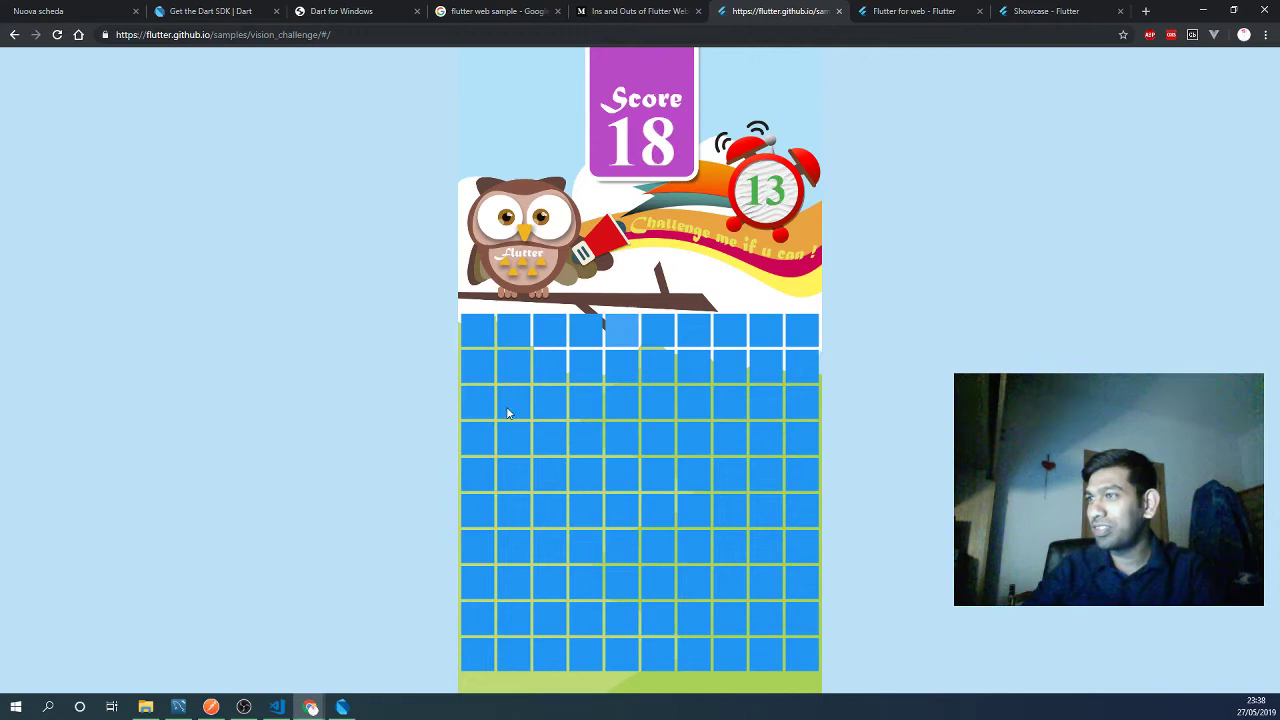
left_click(615, 331)
left_click(617, 515)
left_click(662, 340)
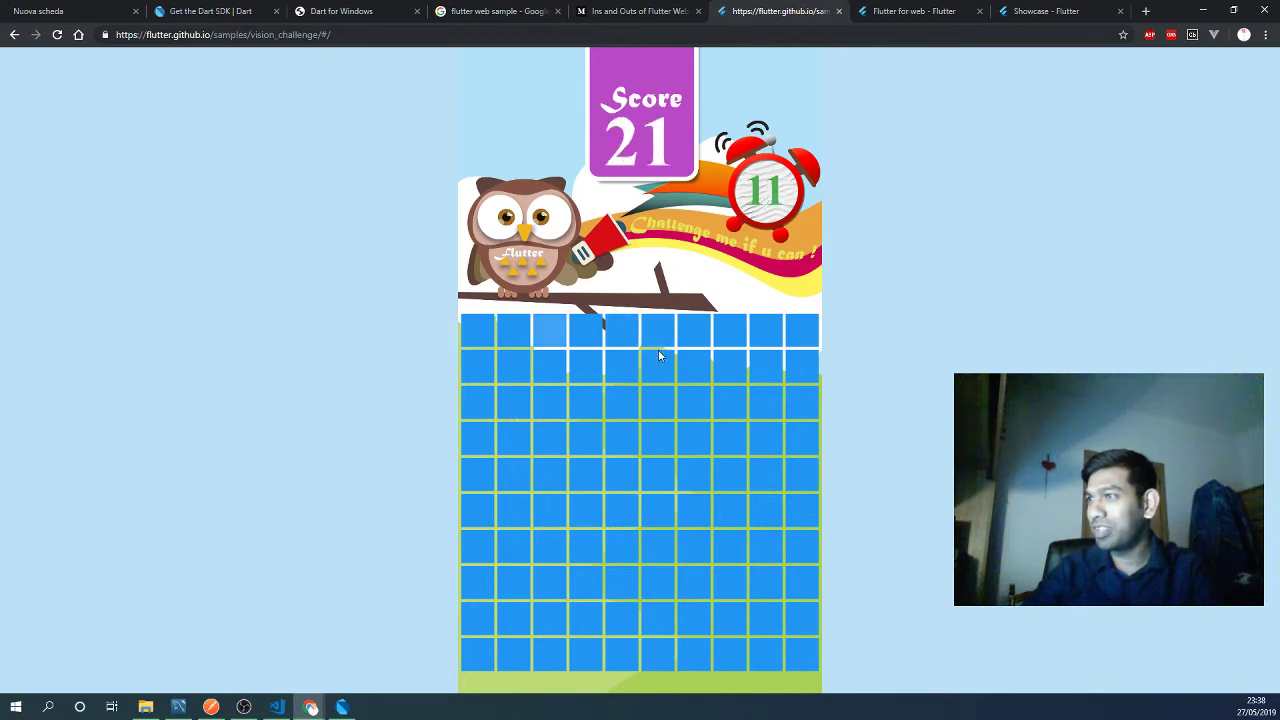
left_click(552, 338)
left_click(727, 366)
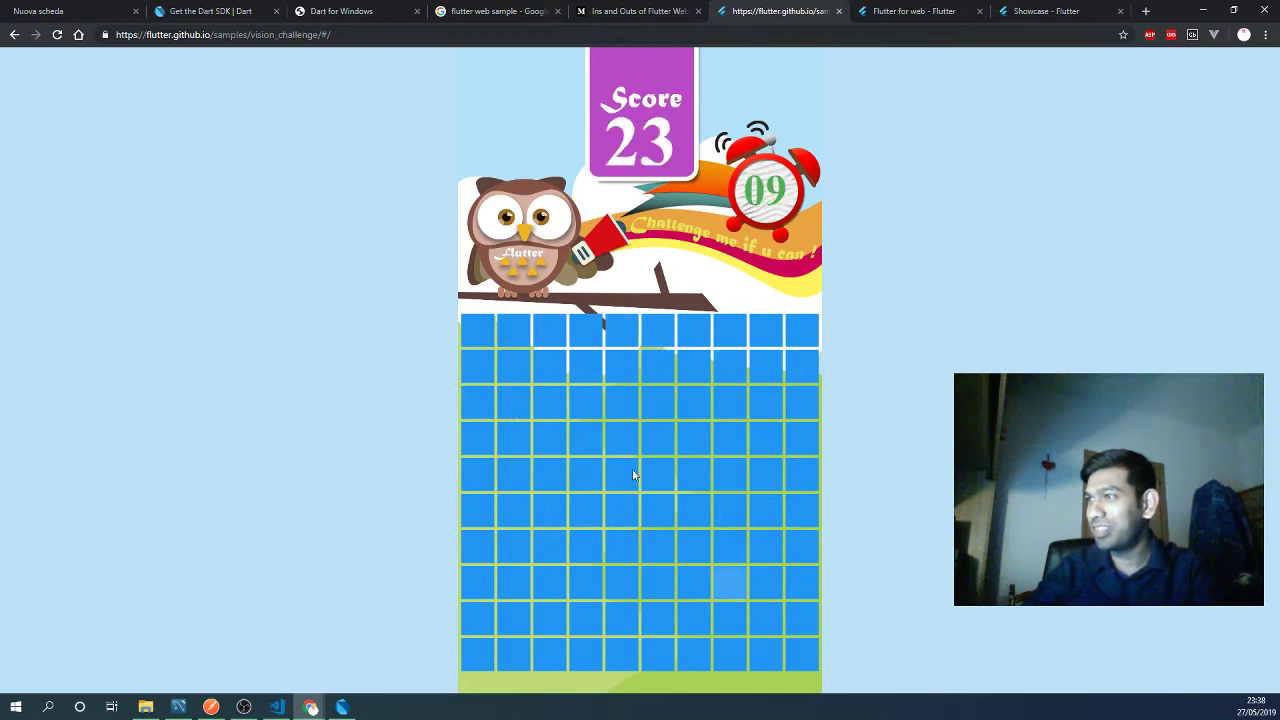
left_click(717, 593)
left_click(630, 623)
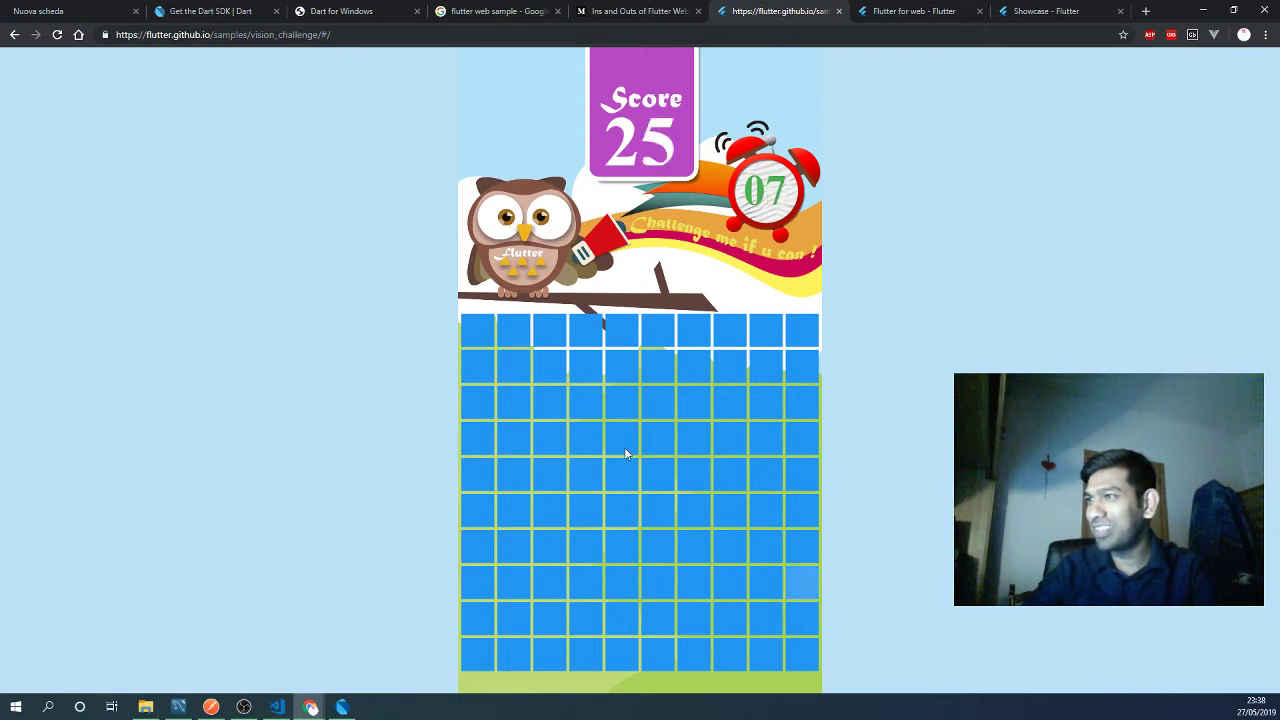
left_click(802, 583)
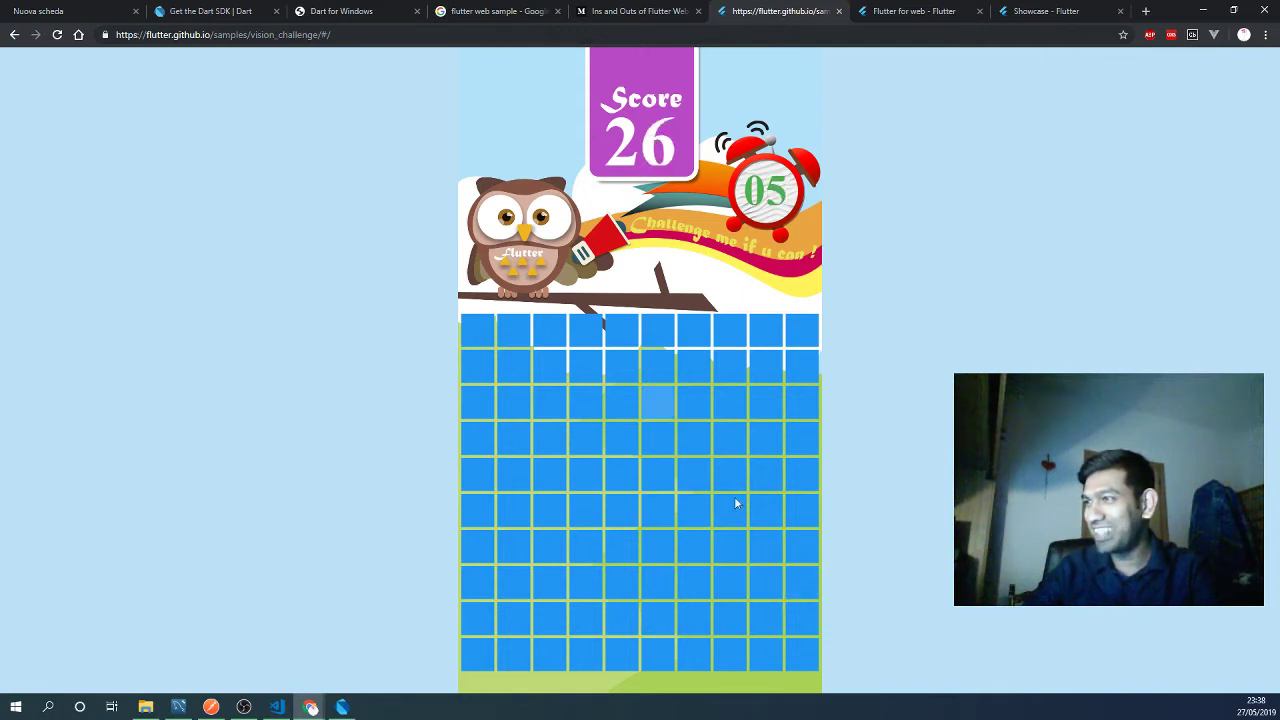
left_click(661, 400)
left_click(628, 450)
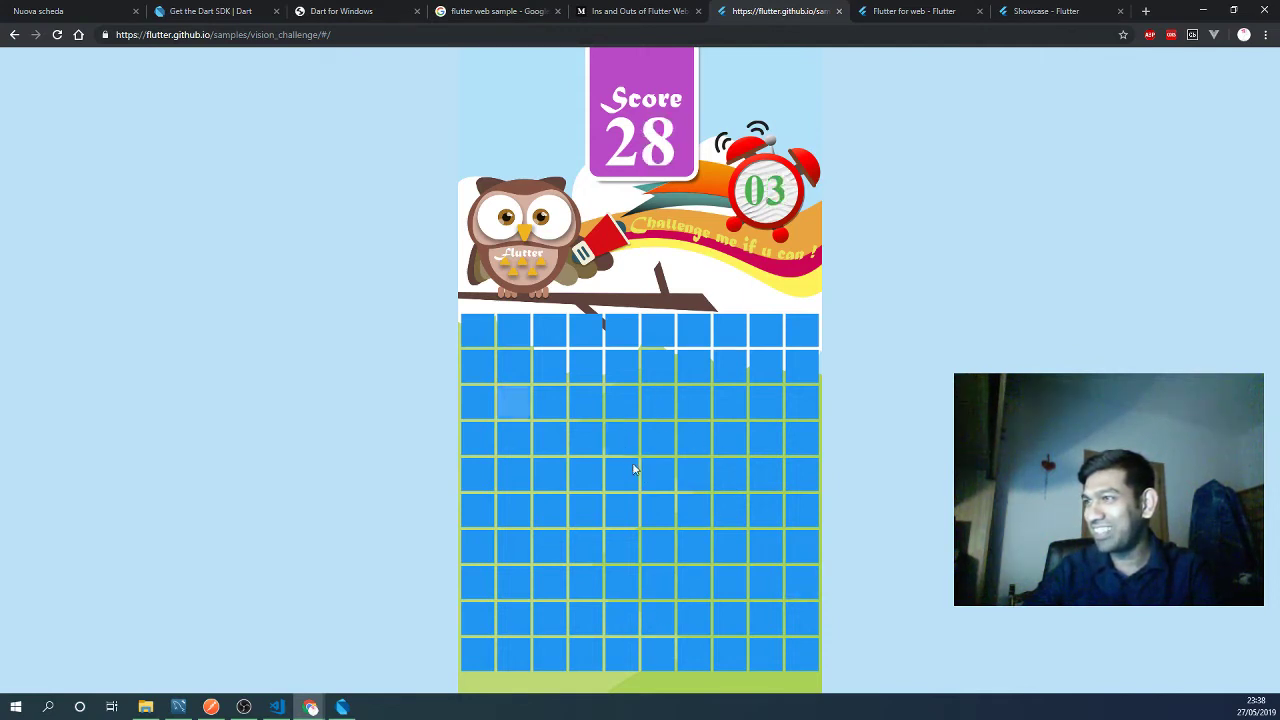
left_click(515, 400)
left_click(758, 401)
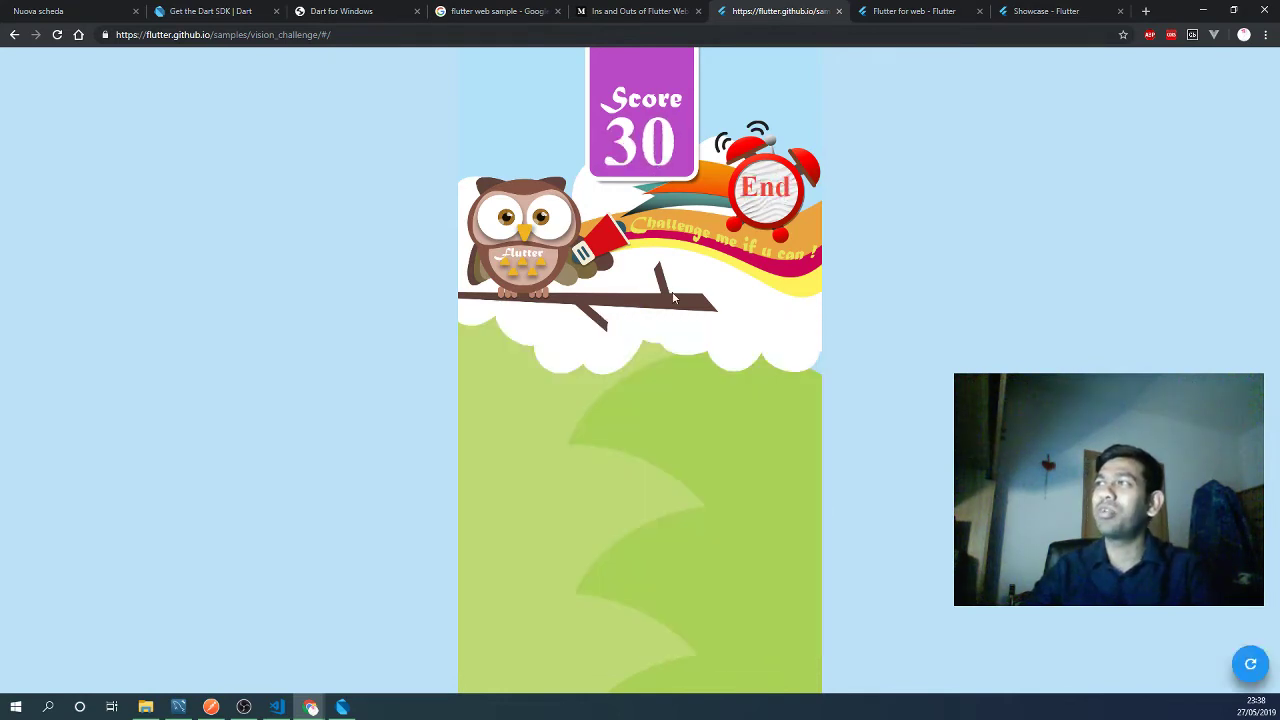
left_click(1251, 666)
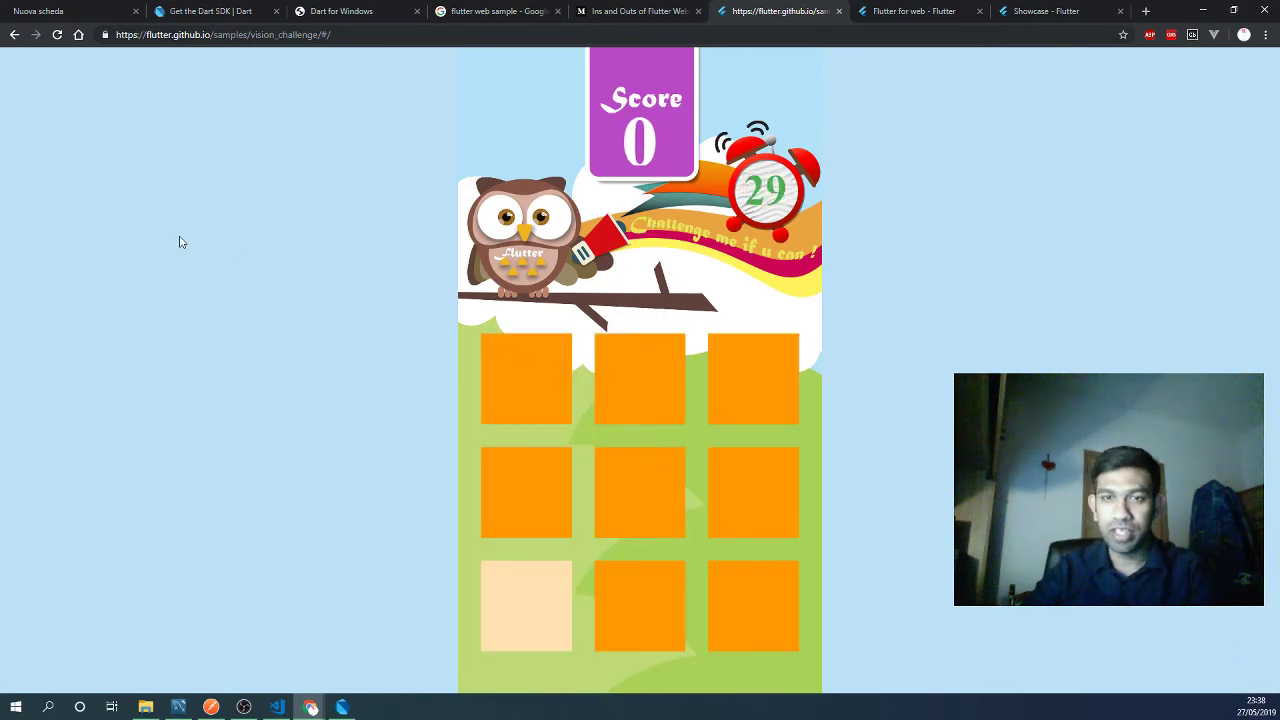
- Switch to the Dart stable 64-bit setup, minimize the browser and Visual Studio Code windows, and complete the installation wizard
left_click(342, 706)
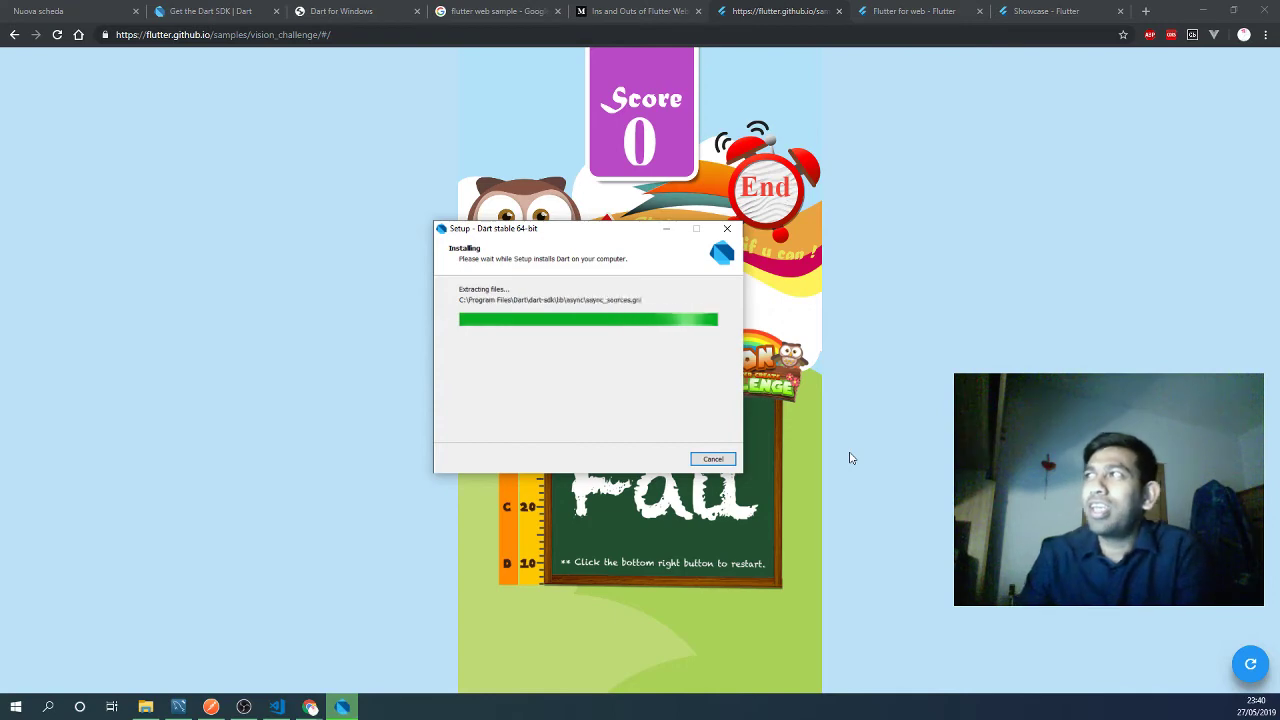
left_click(1203, 9)
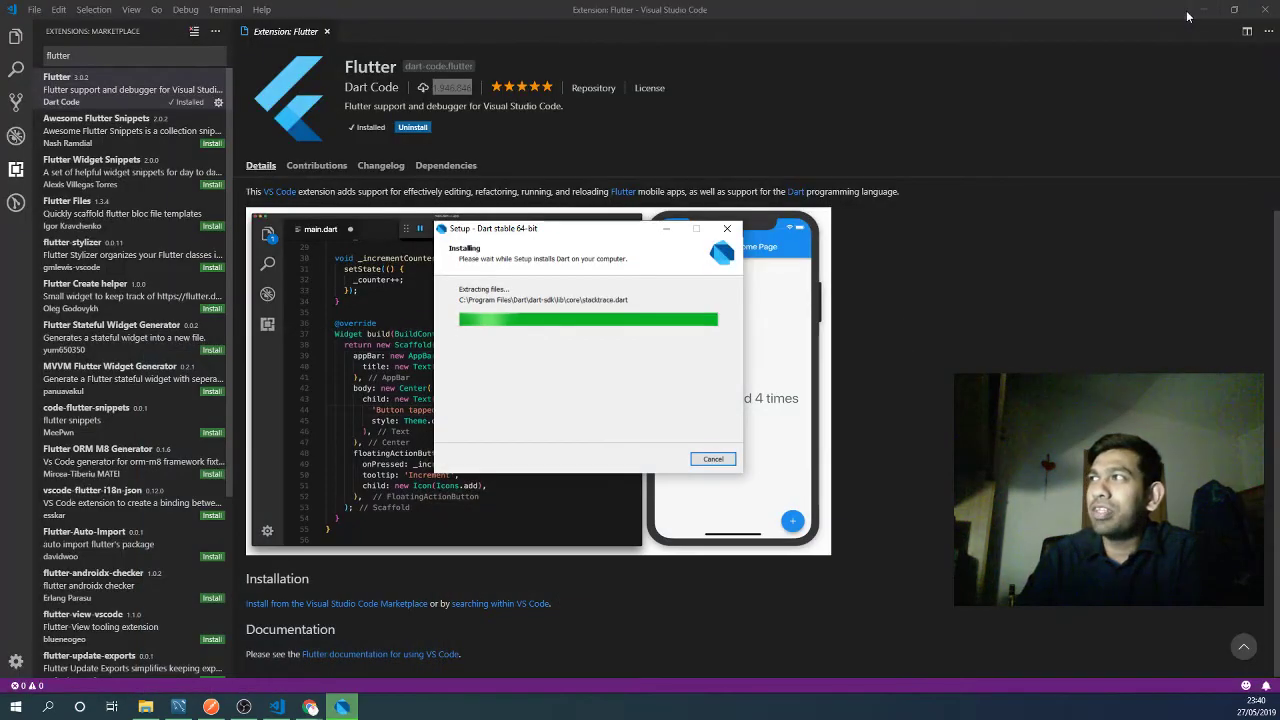
left_click(1203, 9)
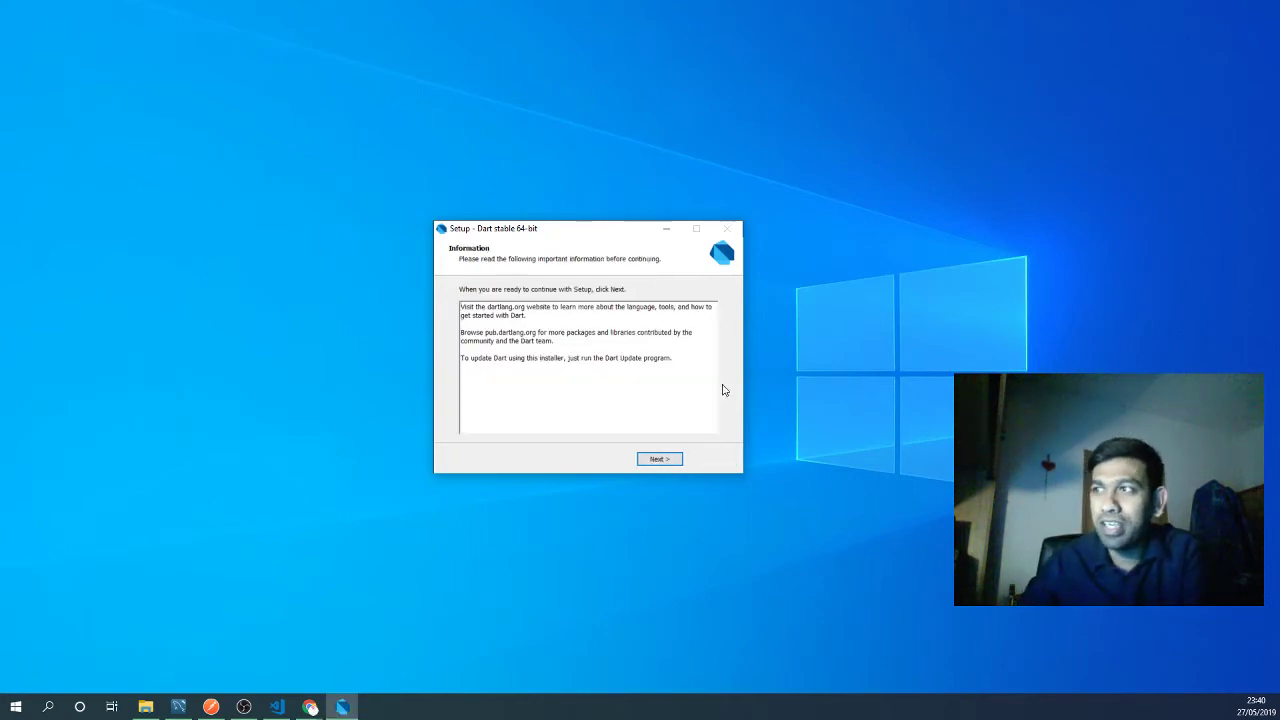
left_click(659, 459)
left_click(659, 462)
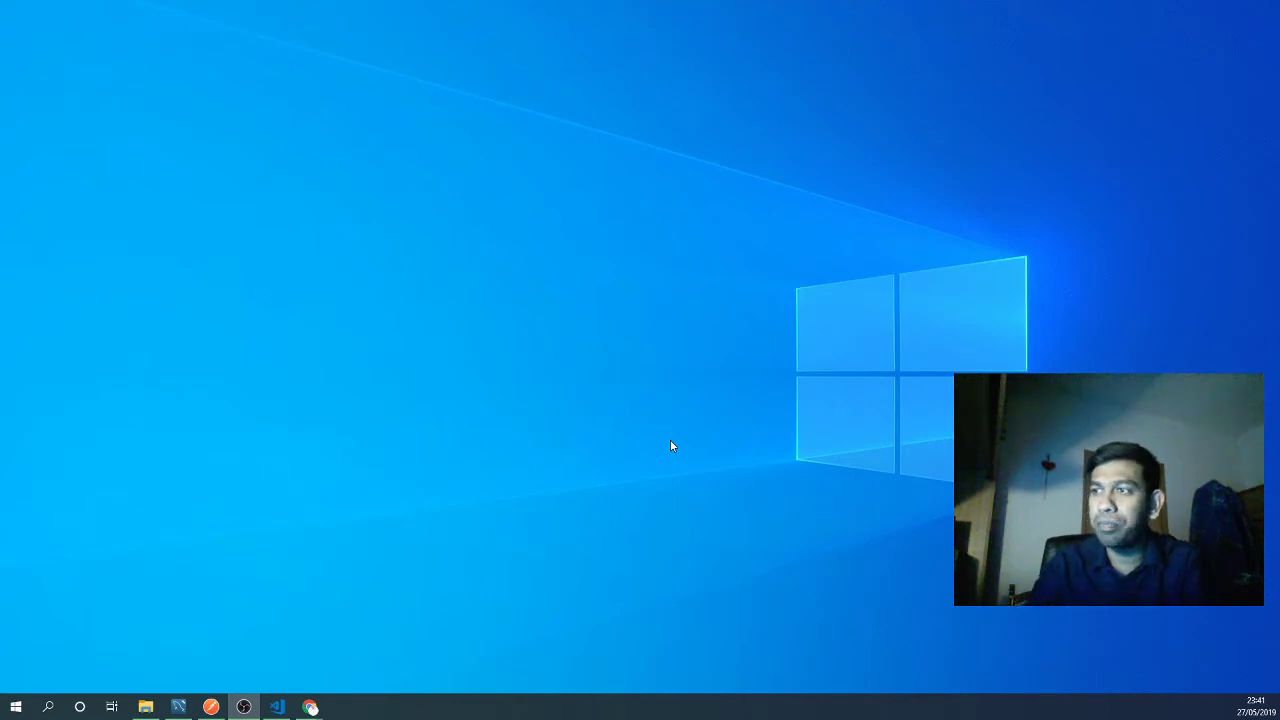
- Switch to Visual Studio Code and browse to the Desktop as the location for opening a folder
left_click(277, 707)
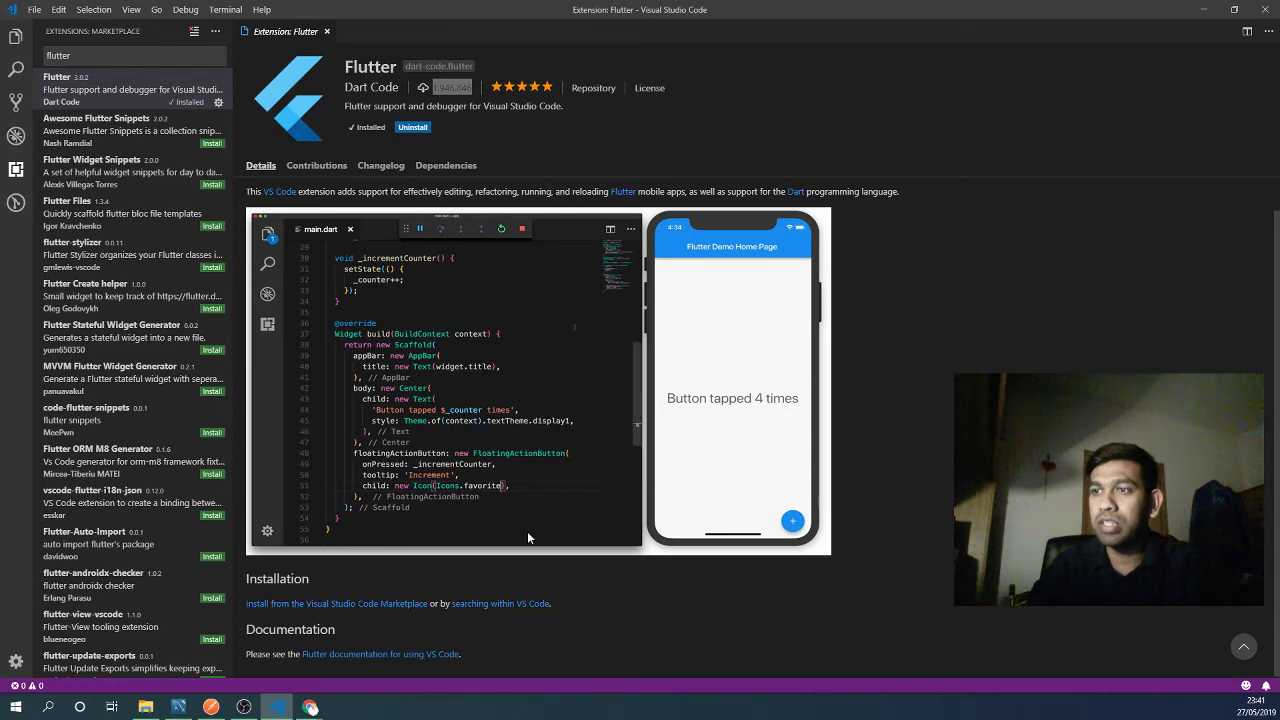
scroll(595, 494, "up", 1)
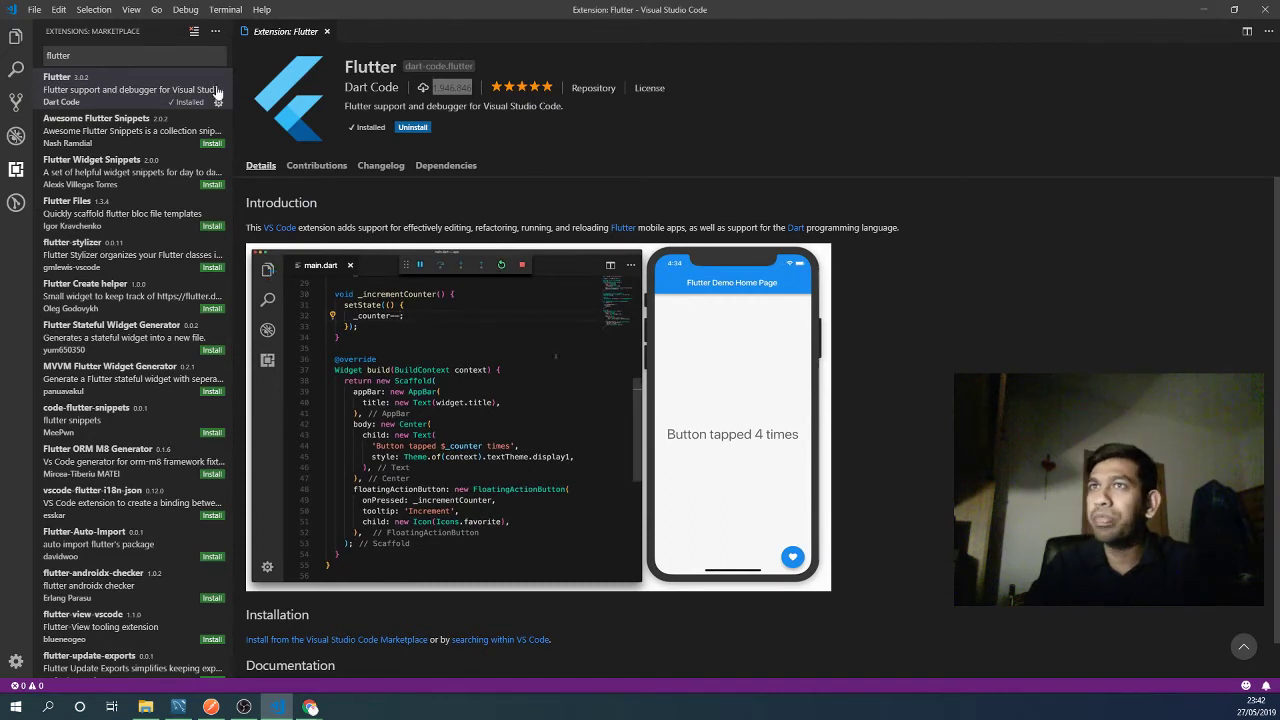
left_click(33, 11)
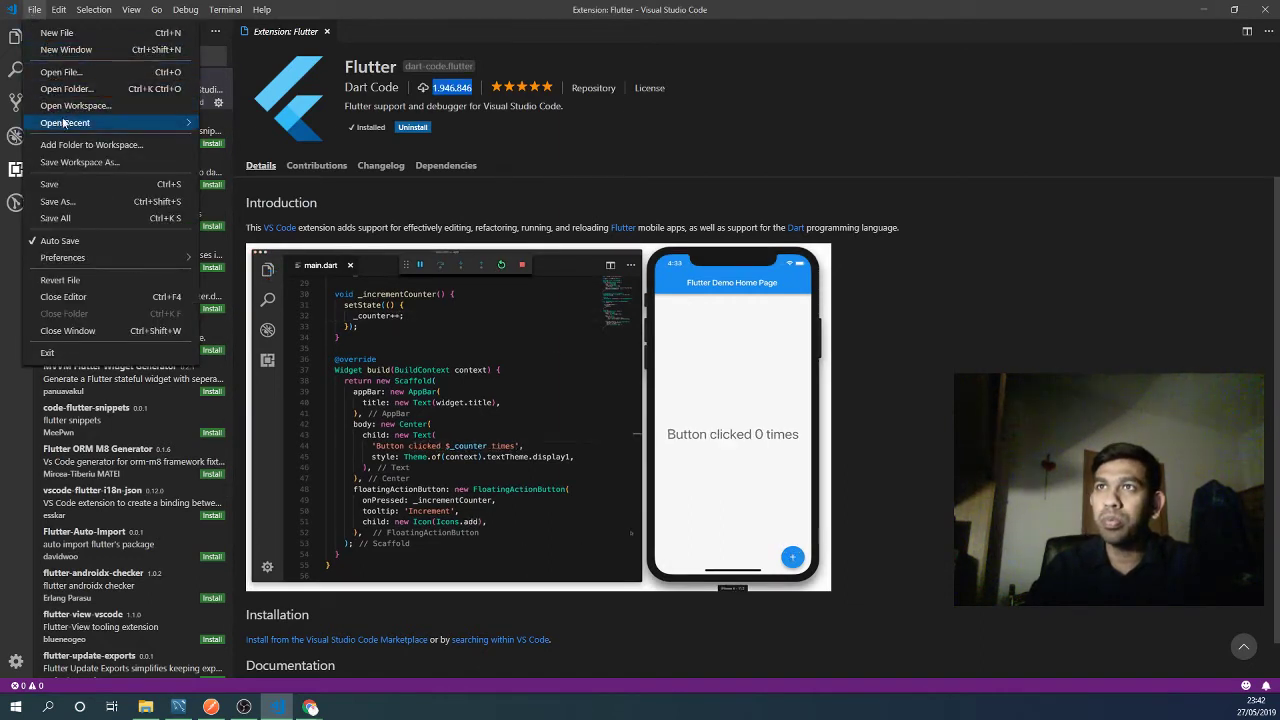
mouse_move(65, 124)
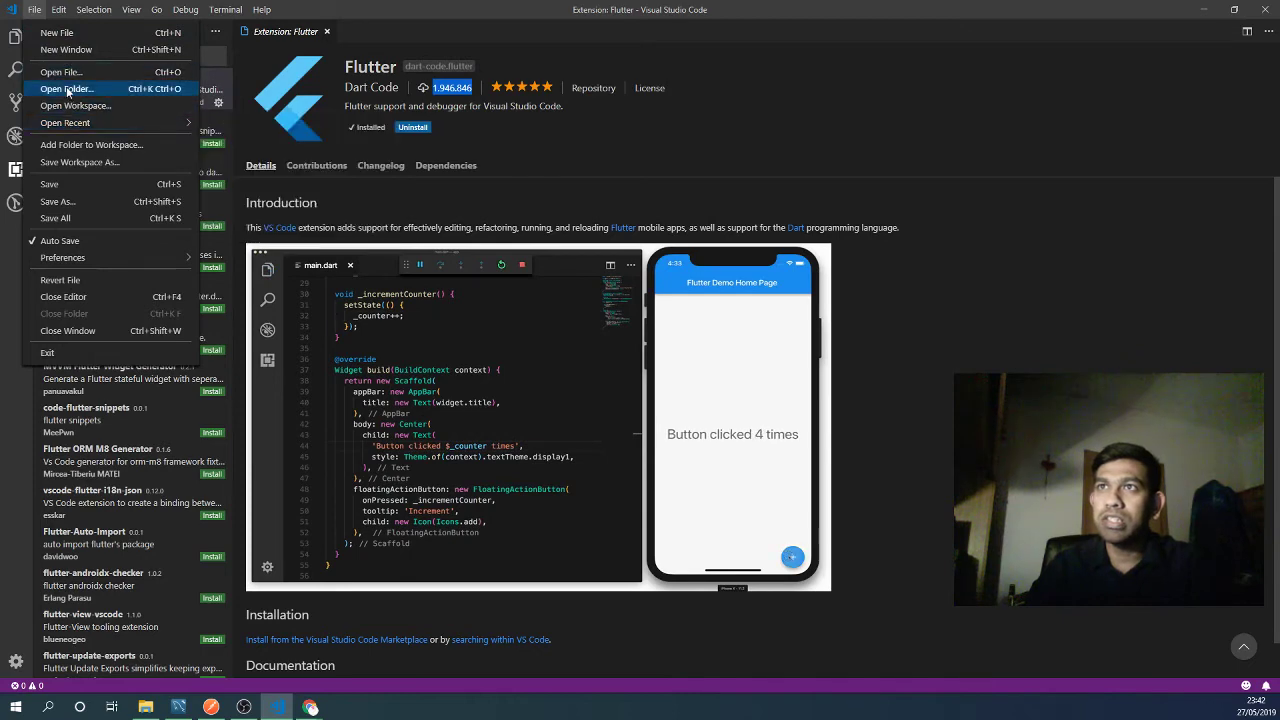
left_click(67, 90)
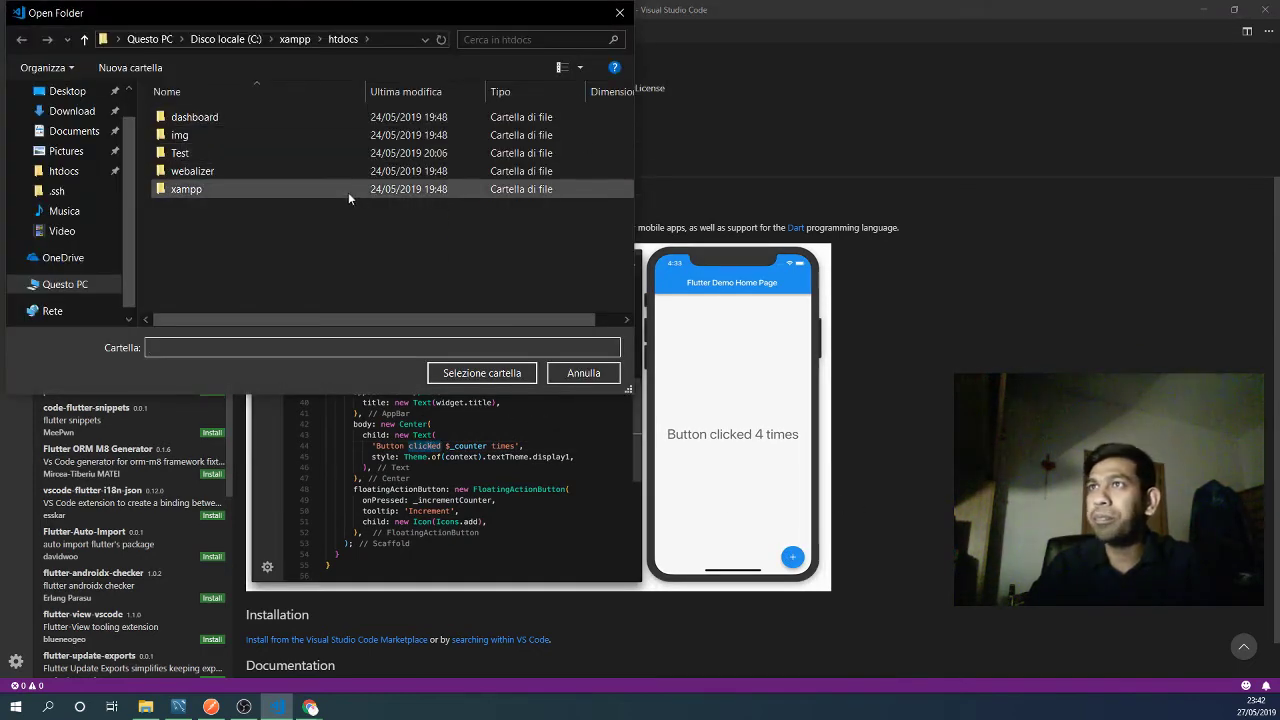
left_click(226, 39)
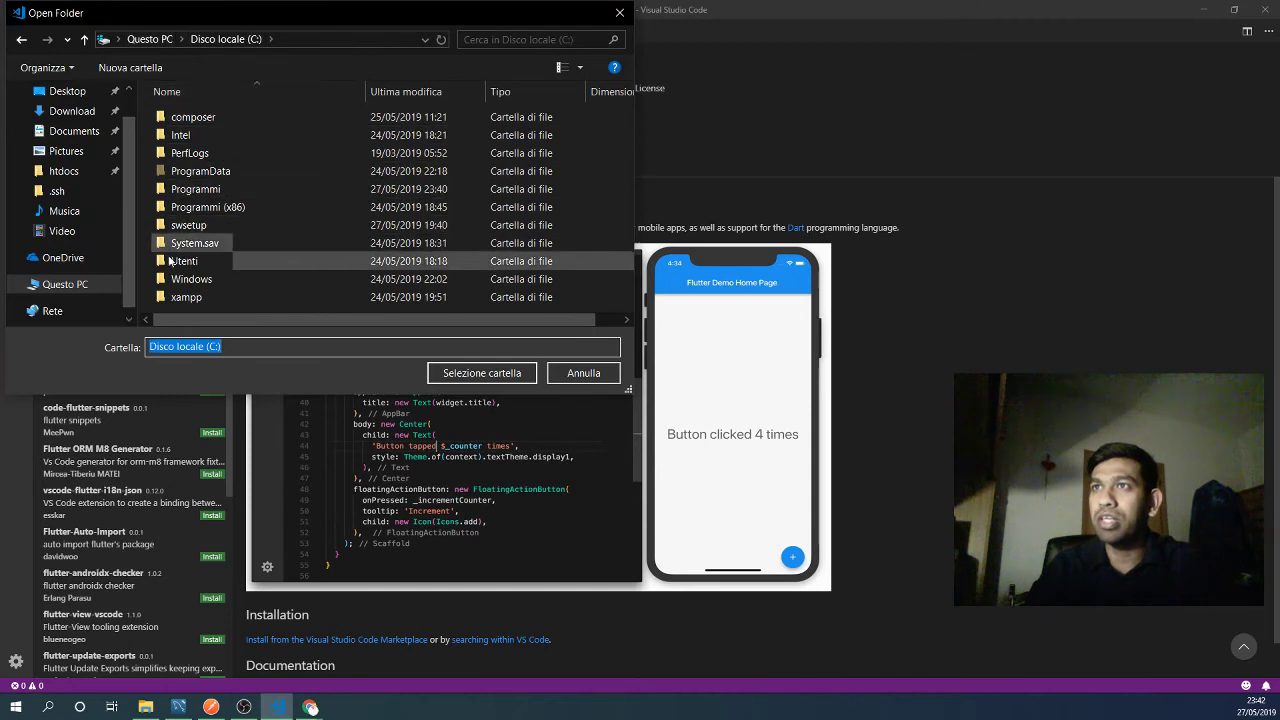
scroll(70, 128, "up", 1)
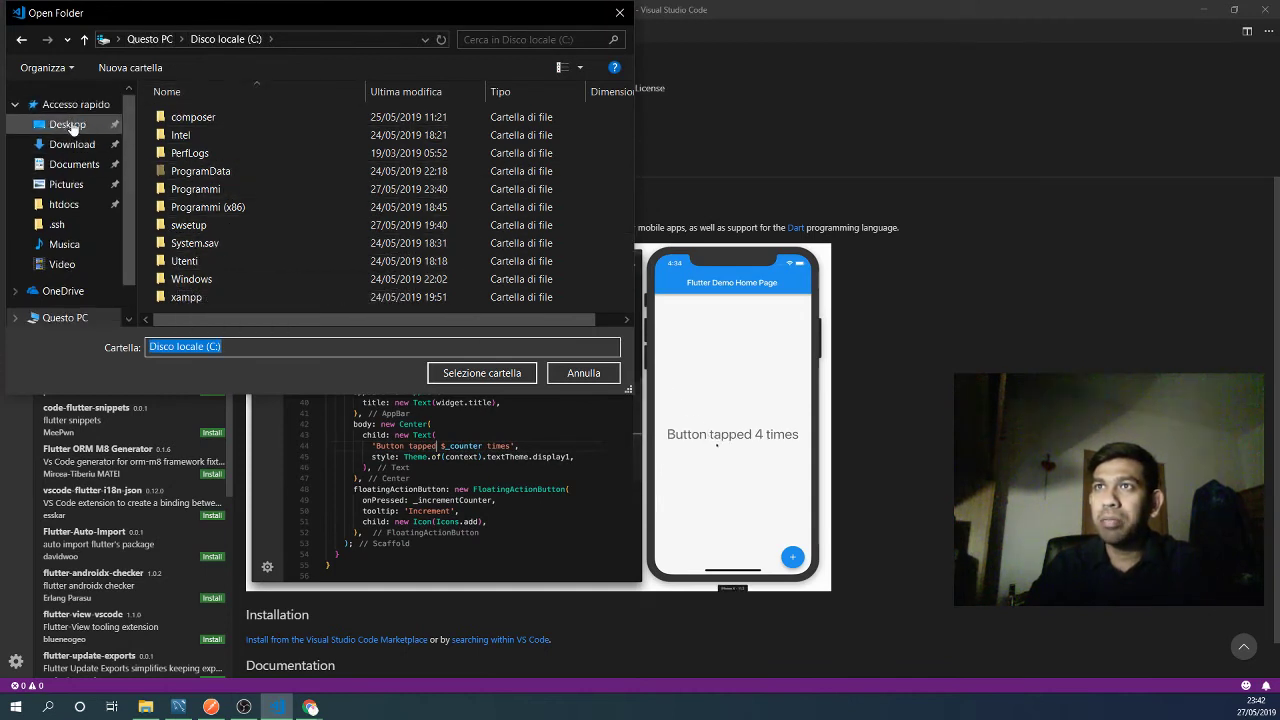
left_click(66, 124)
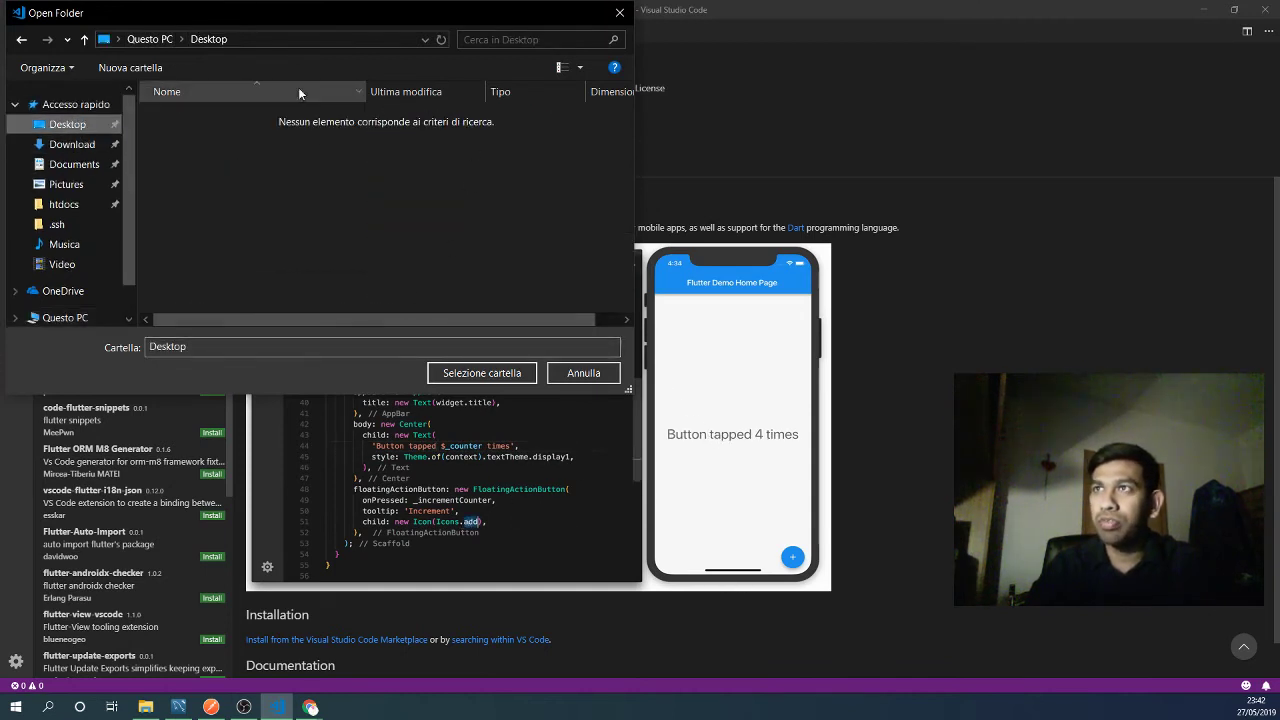
- Create a folder named Flutter Series on the Desktop and open it as the project folder
left_click(130, 67)
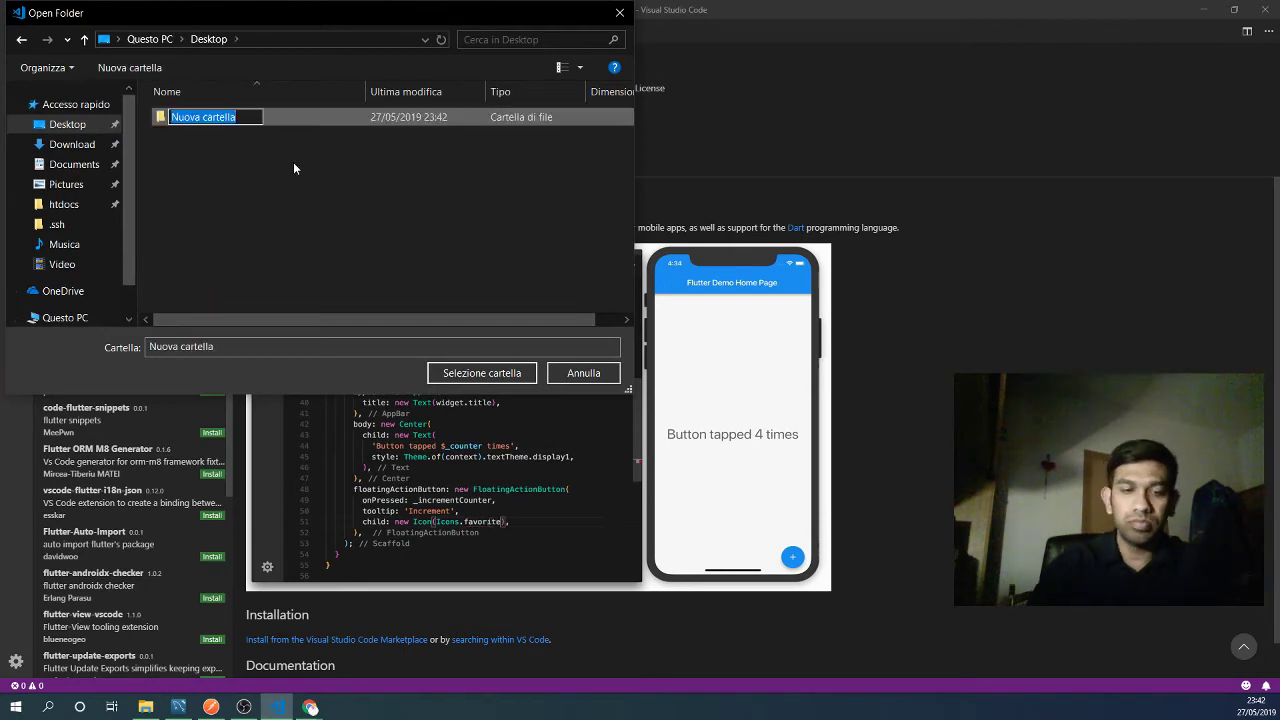
type("Flutter")
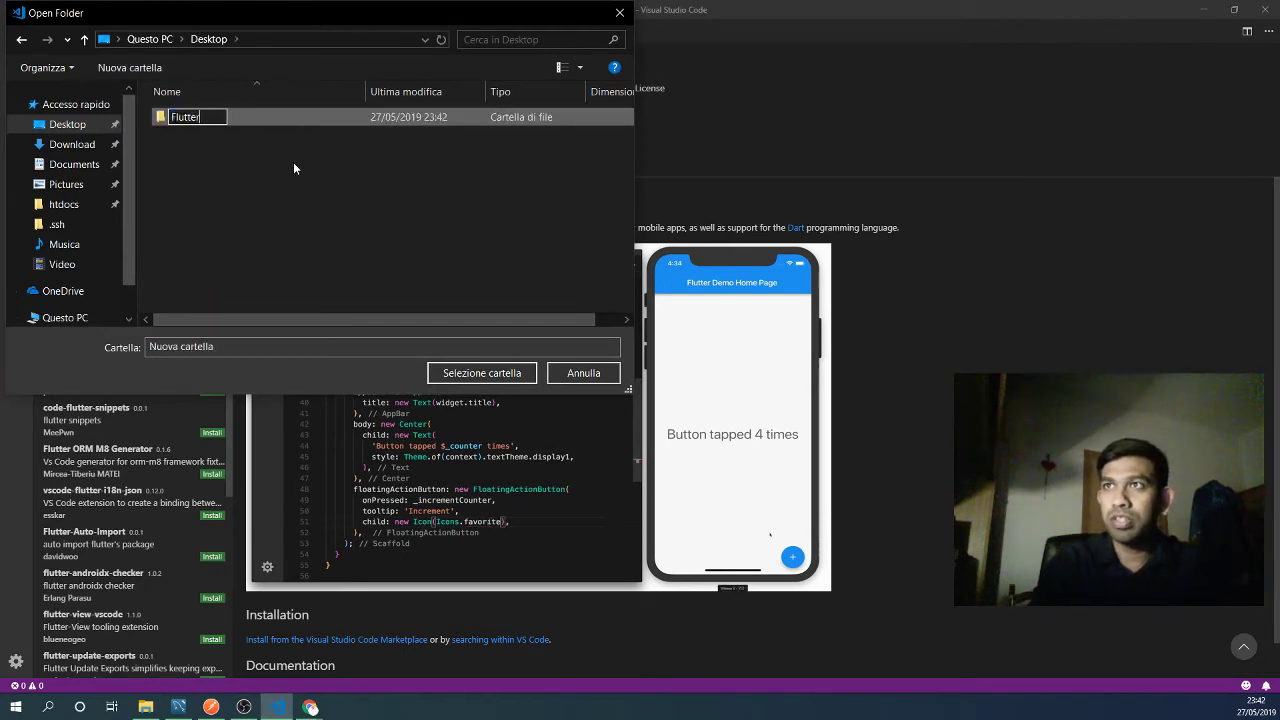
type("Series")
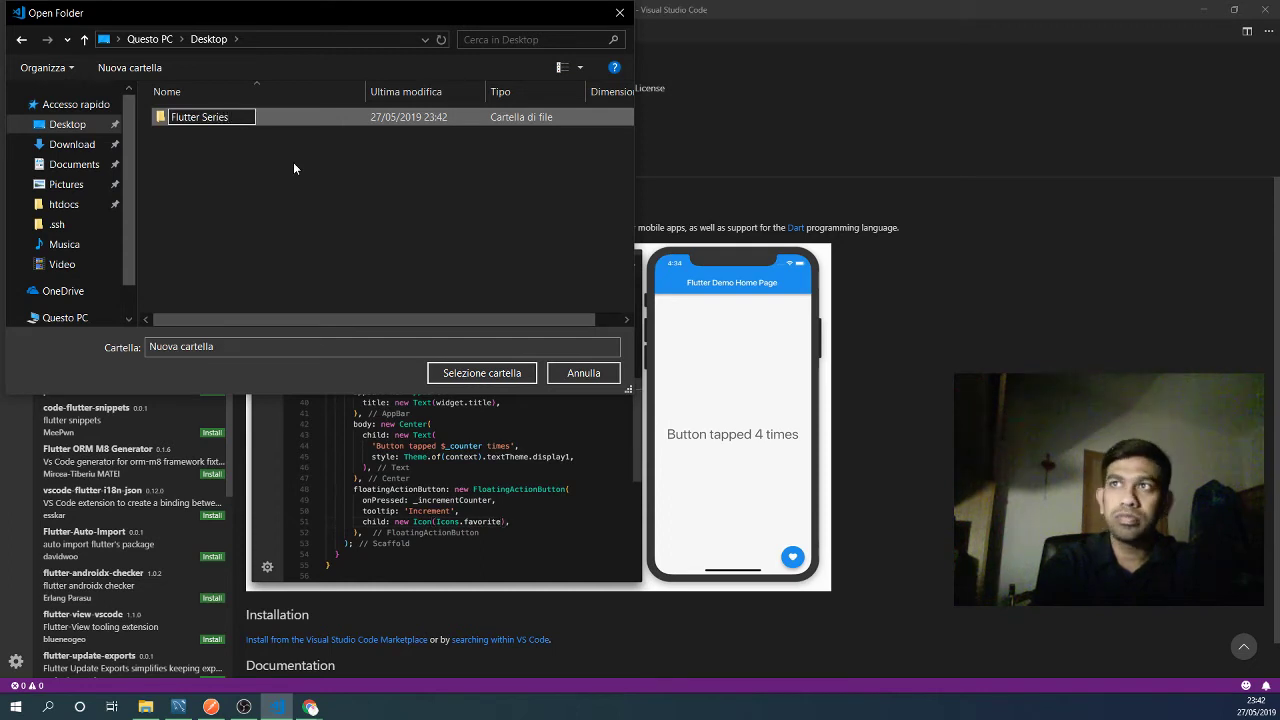
key("Return")
key("Return")
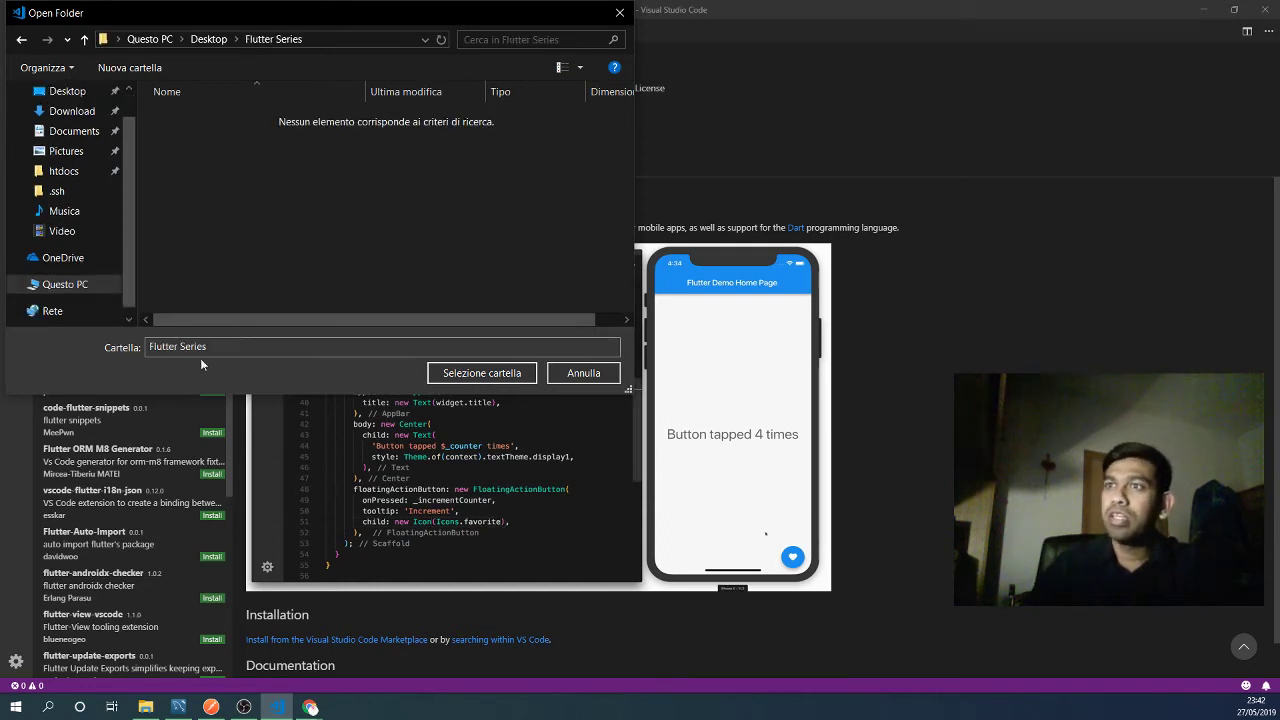
left_click(519, 380)
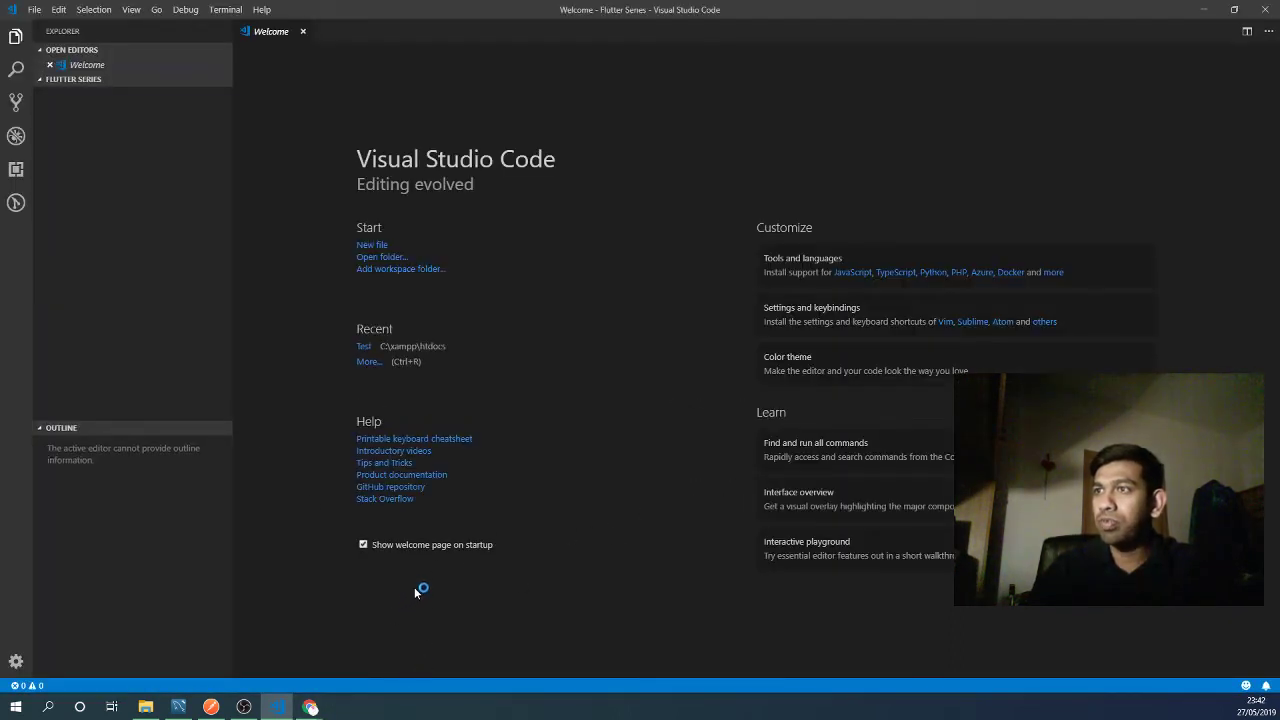
- Switch to Chrome and check the Dart for Windows installer page and the Get the Dart SDK page
key("alt+Tab")
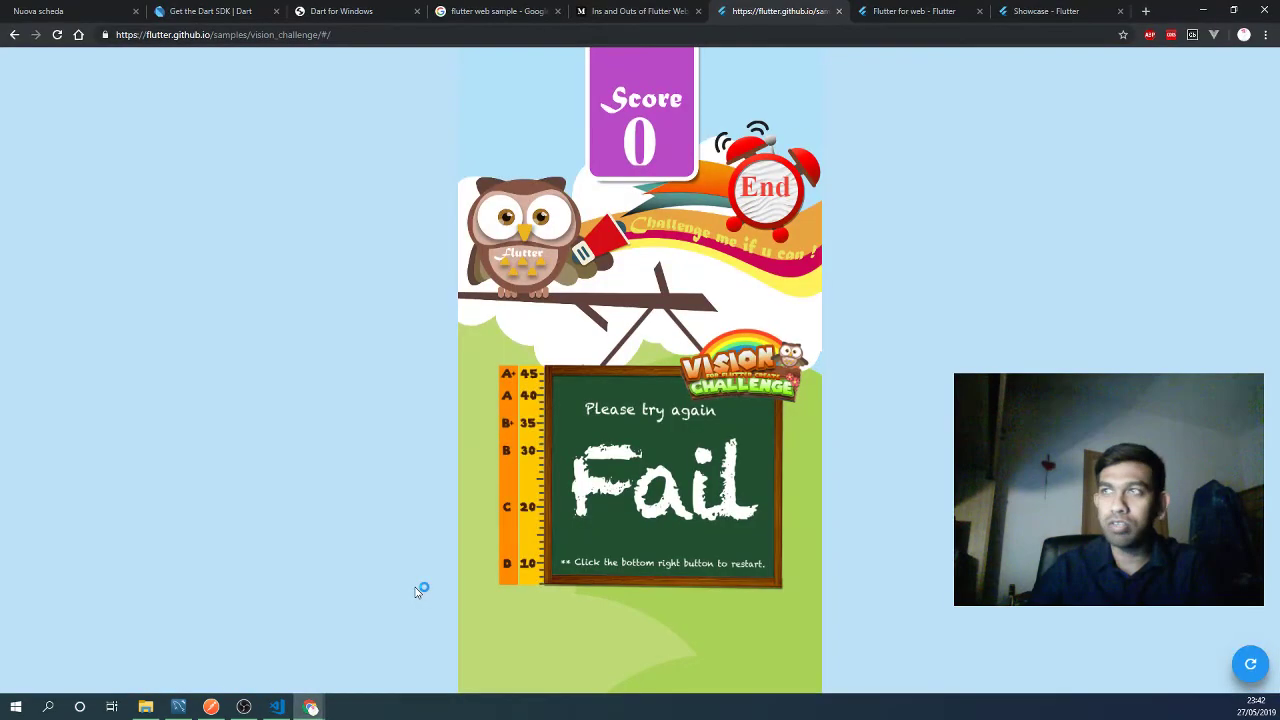
left_click(369, 15)
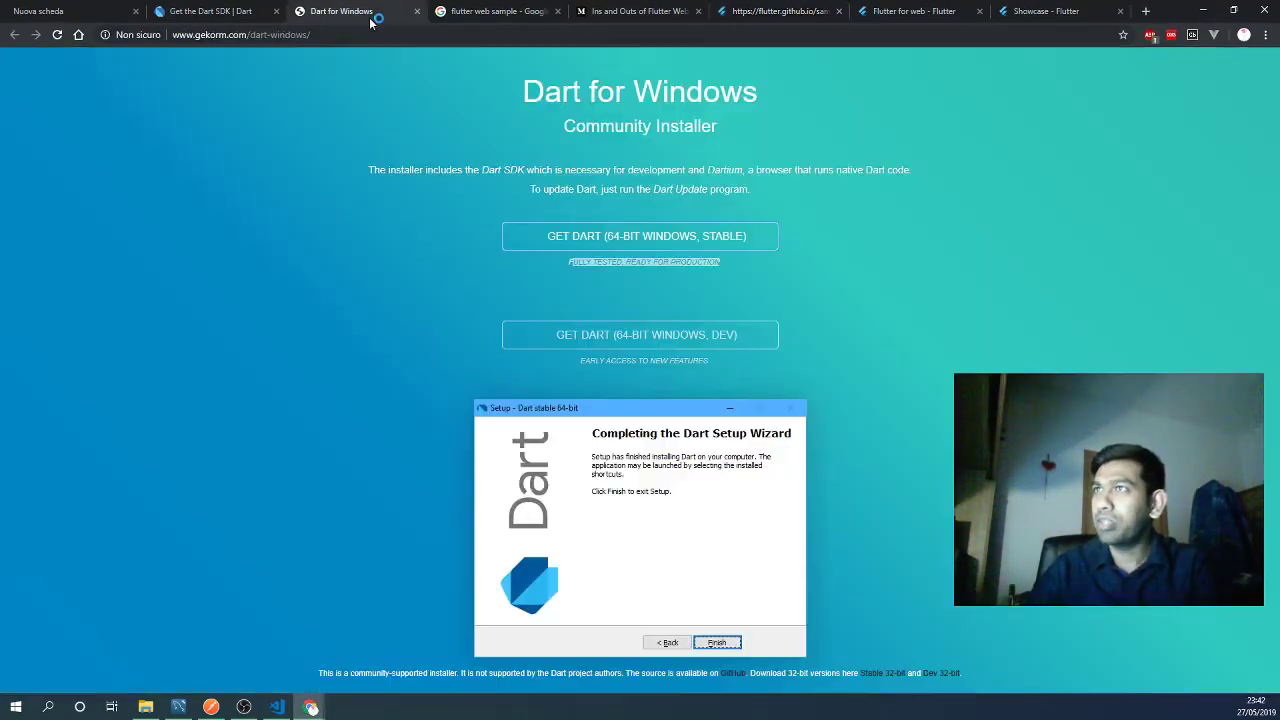
left_click(270, 12)
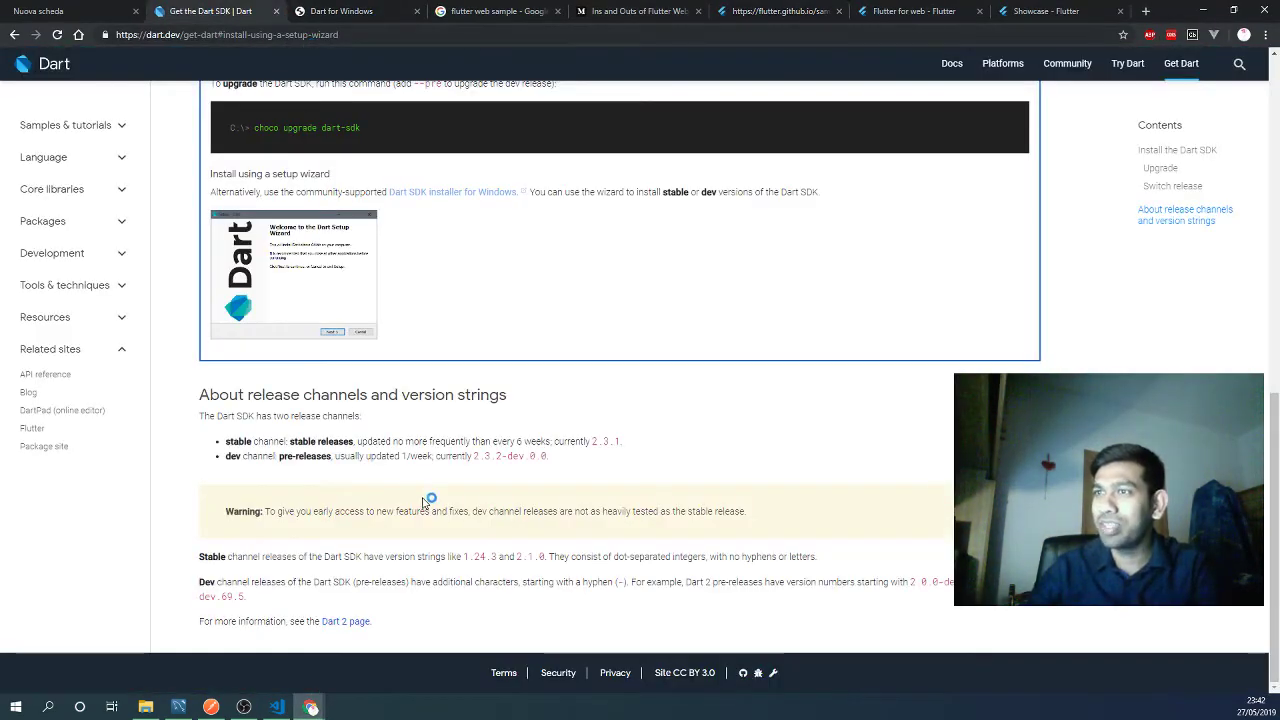
- Open the Dart 2 page from the release channels section and read through its migration guide down to More resources
left_click(342, 623)
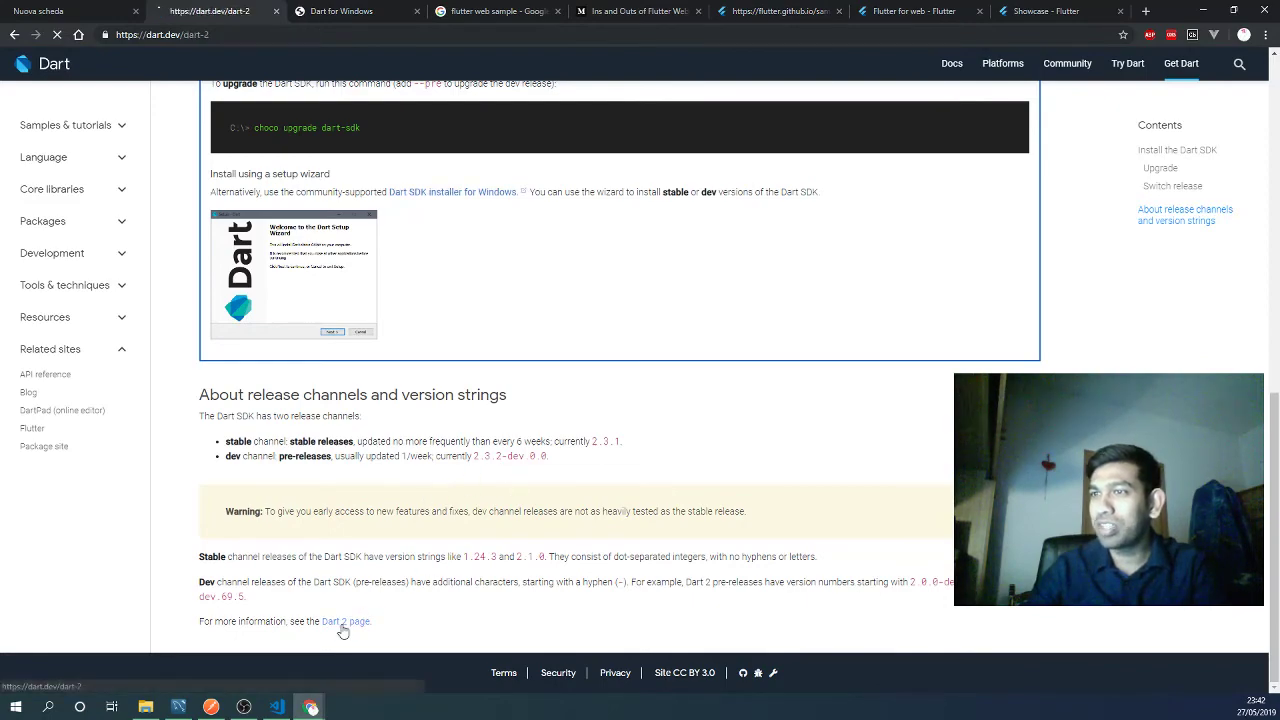
scroll(398, 428, "down", 5)
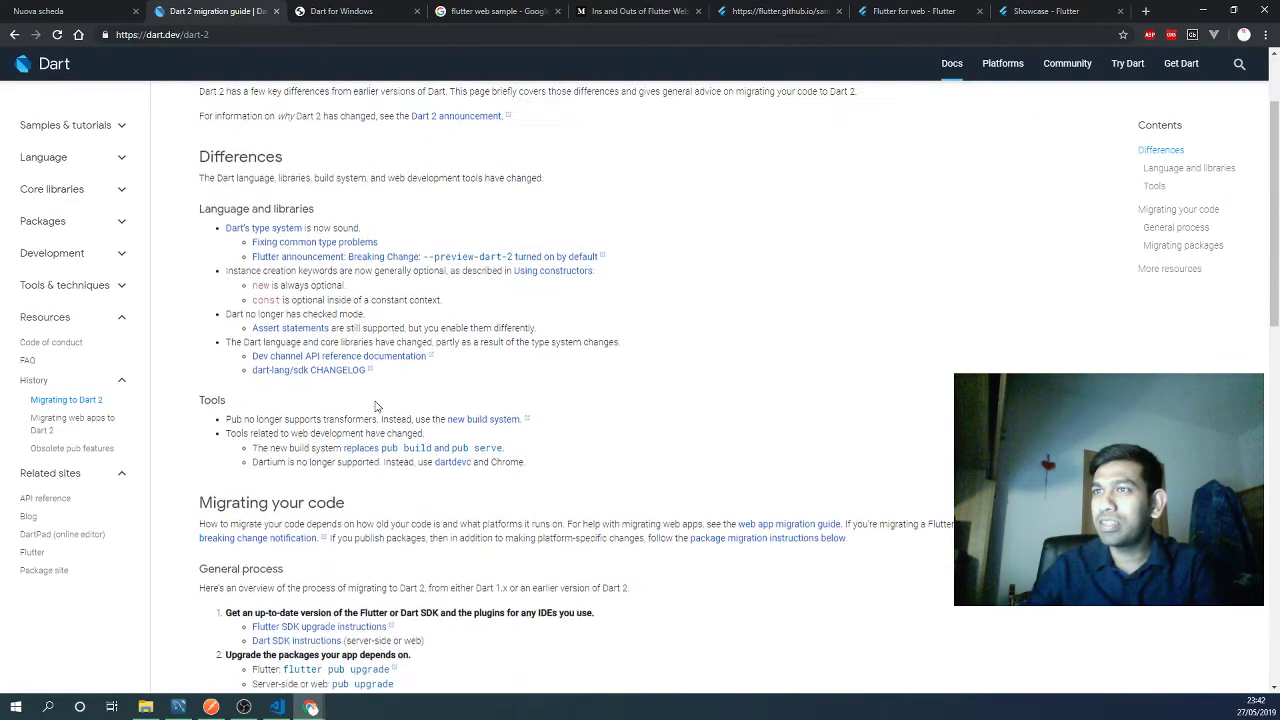
scroll(362, 478, "down", 4)
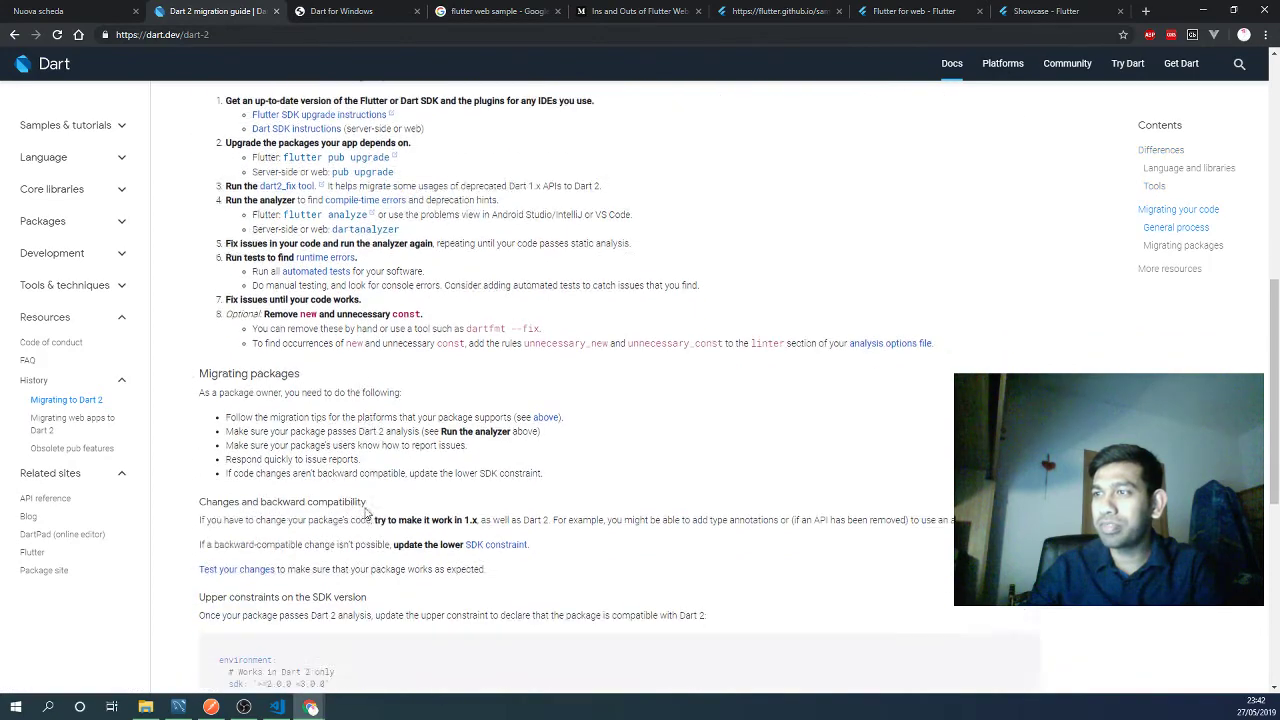
scroll(357, 512, "down", 1)
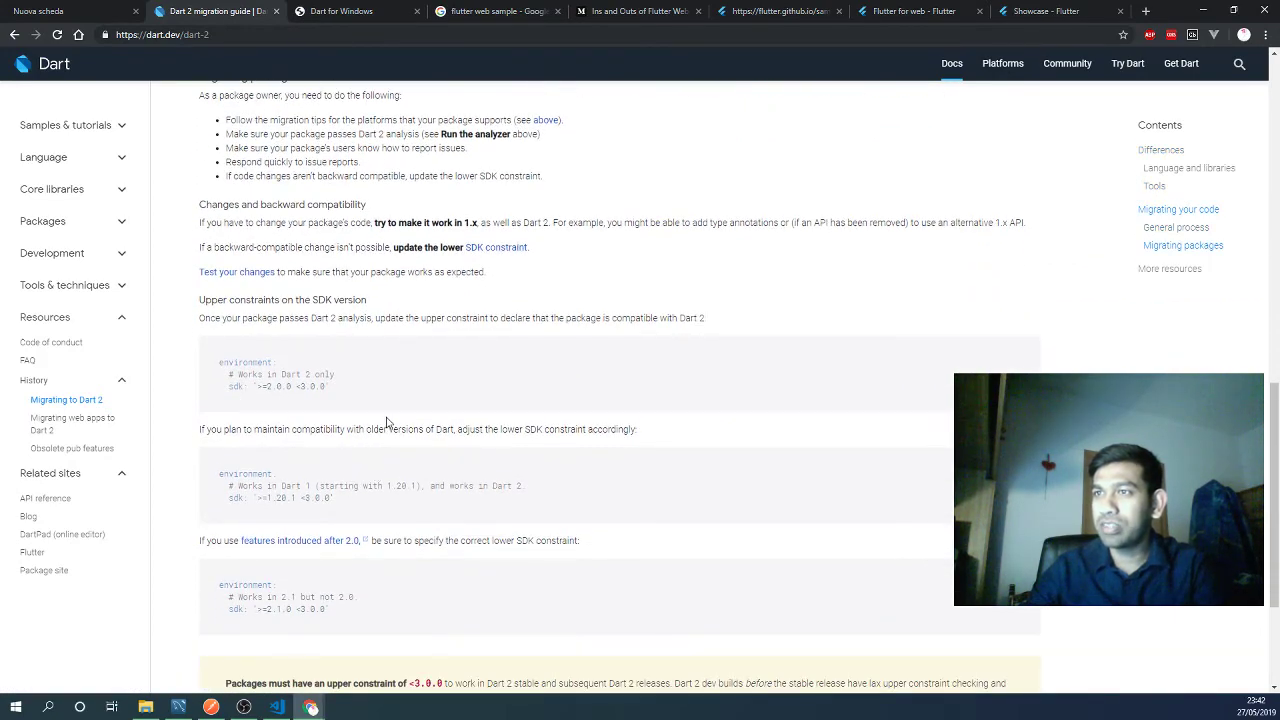
scroll(388, 422, "down", 3)
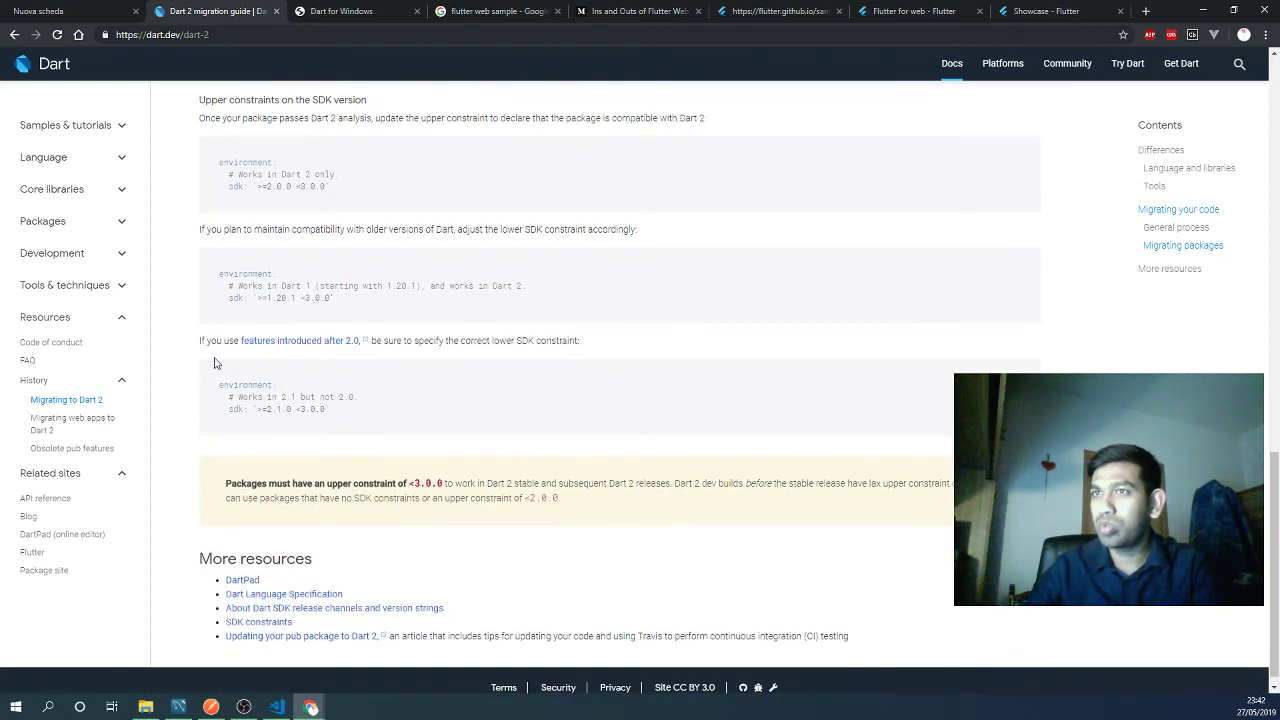
- Close the Dart for Windows tab and all the Flutter-related tabs, keeping the Dart 2 migration guide open
left_click(358, 12)
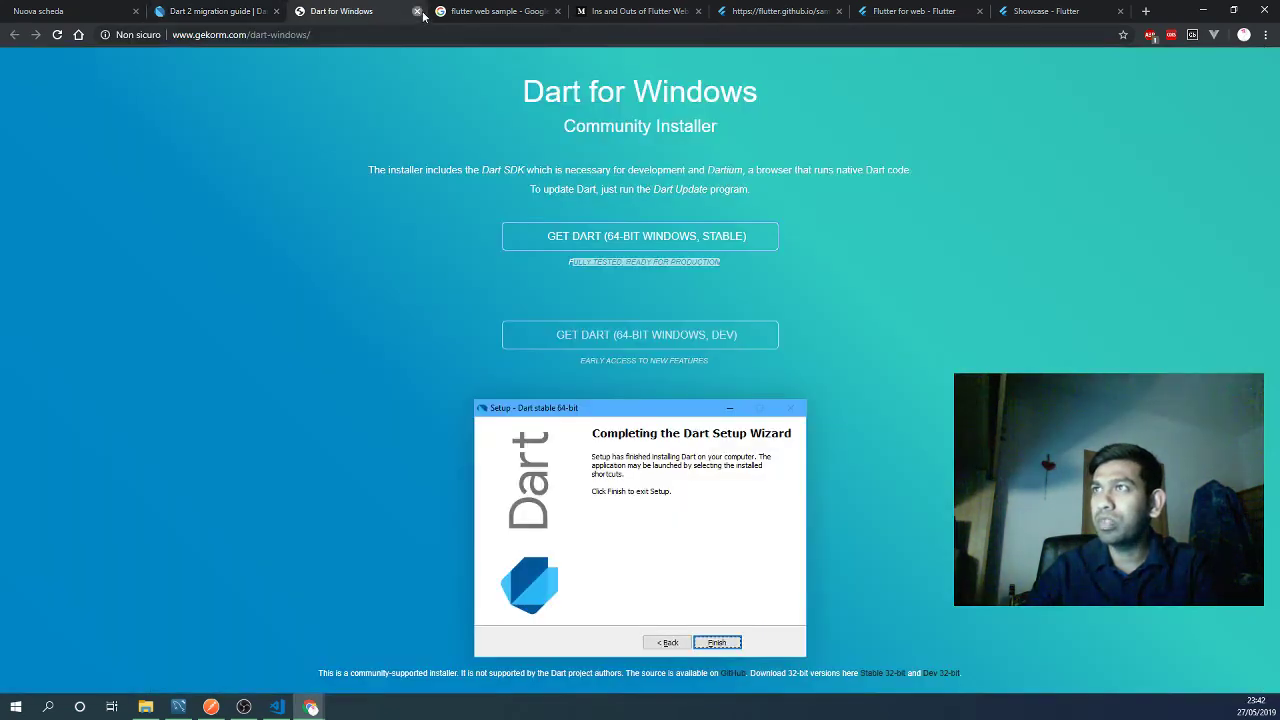
left_click(417, 11)
left_click(417, 11)
left_click(417, 11)
left_click(417, 11)
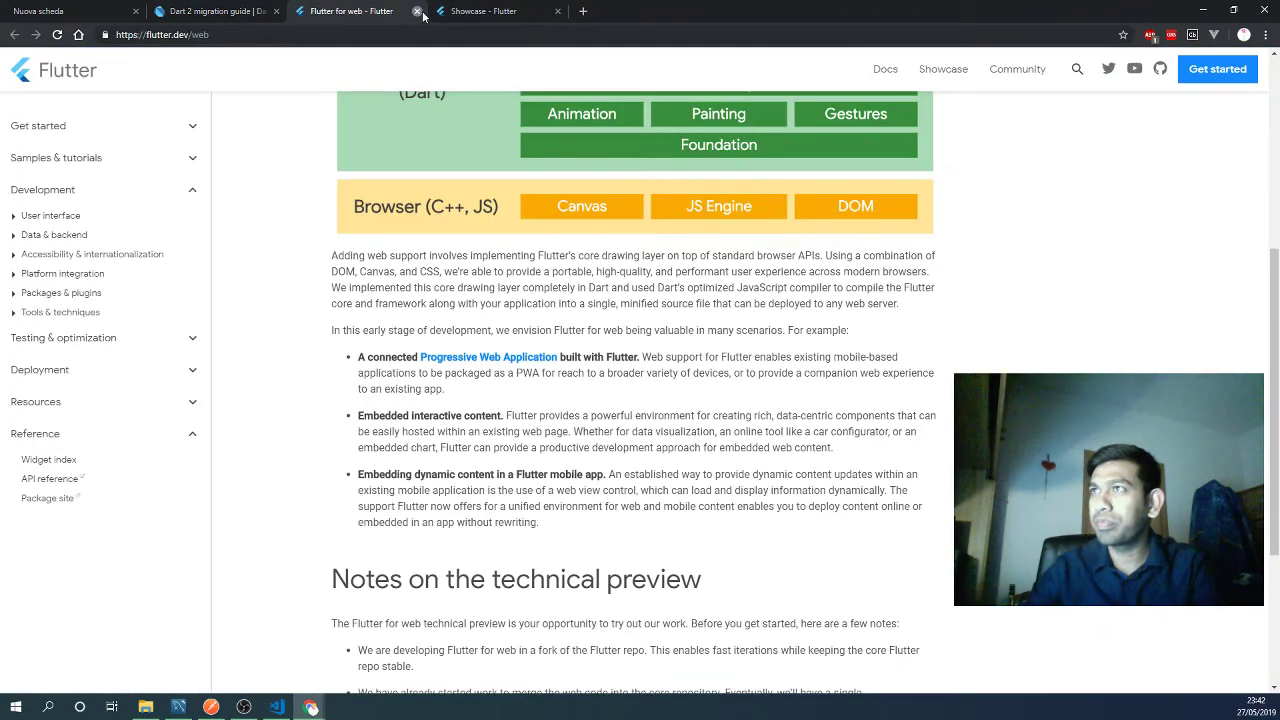
left_click(417, 11)
left_click(417, 11)
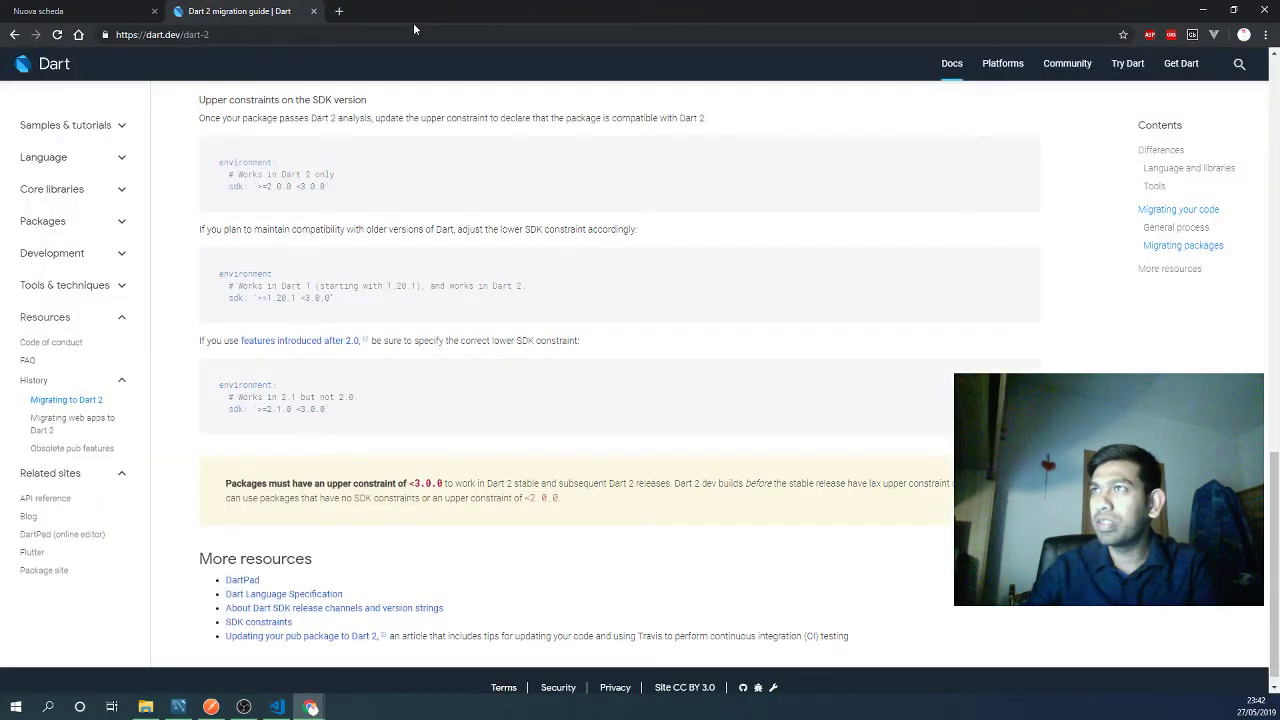
- Search Google in a new tab for "flutter getting started with vscode" and look through the results
left_click(340, 11)
type("flutt")
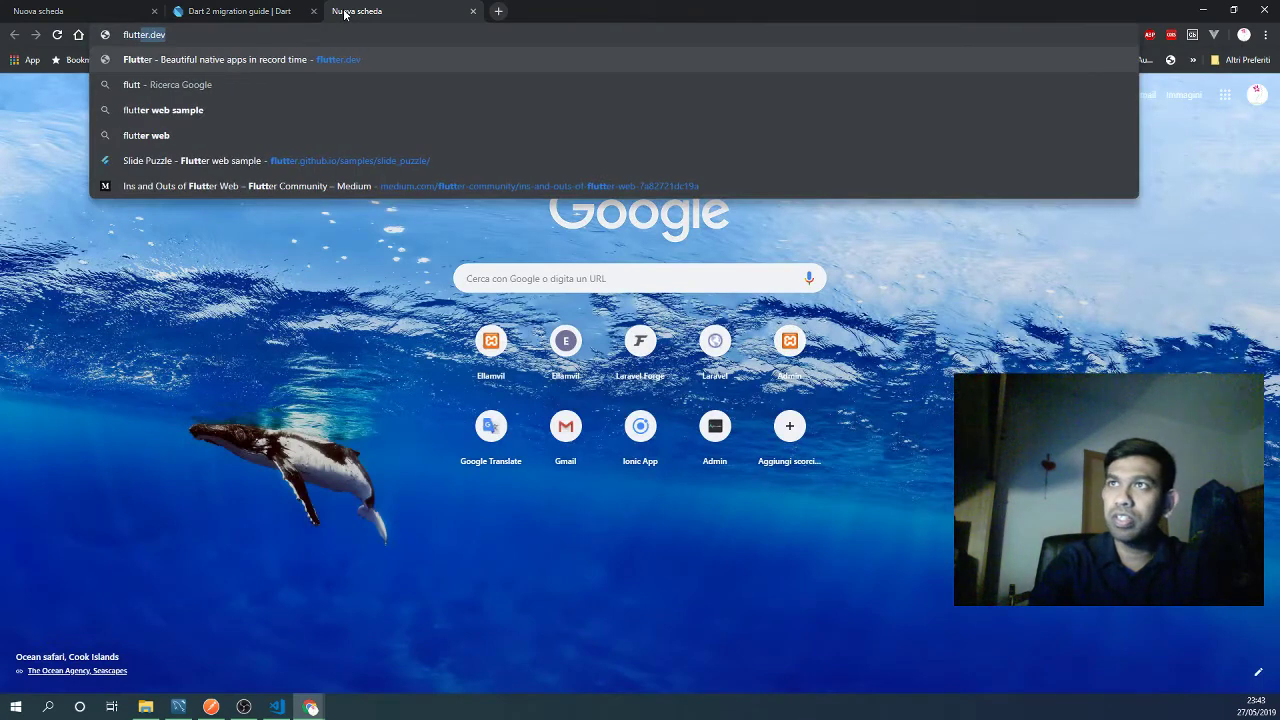
type("er g")
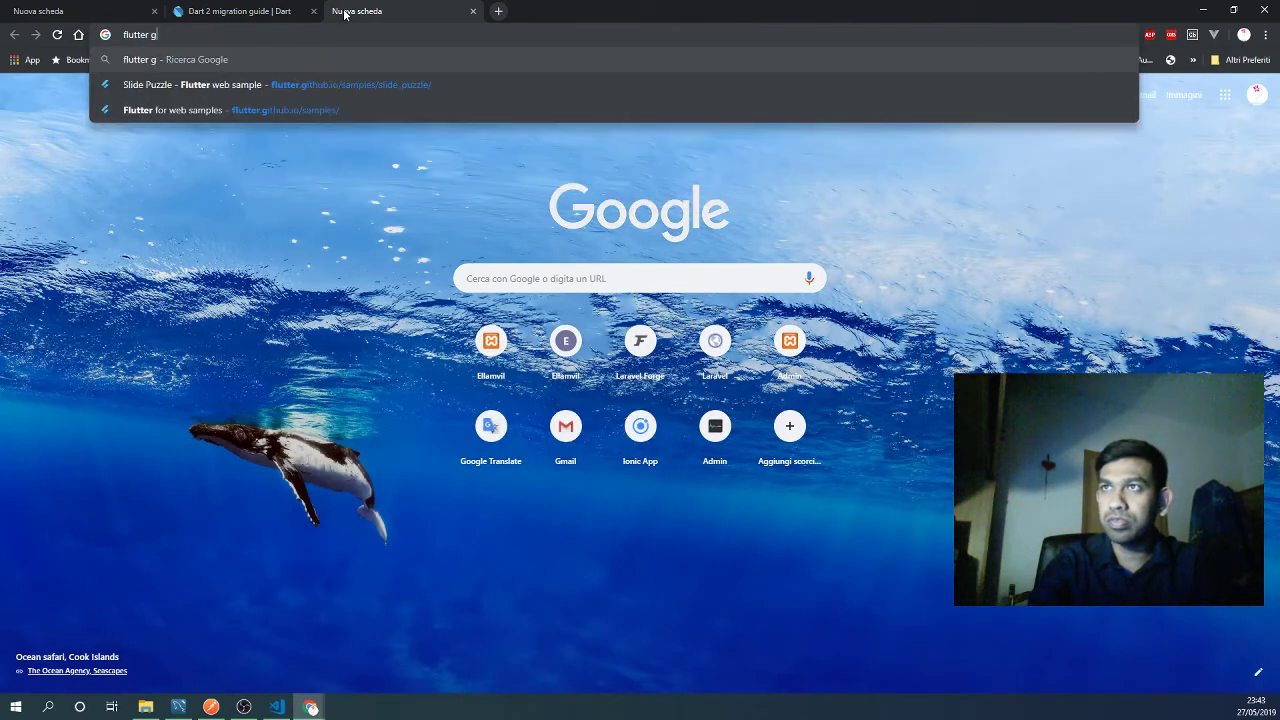
type("etting s")
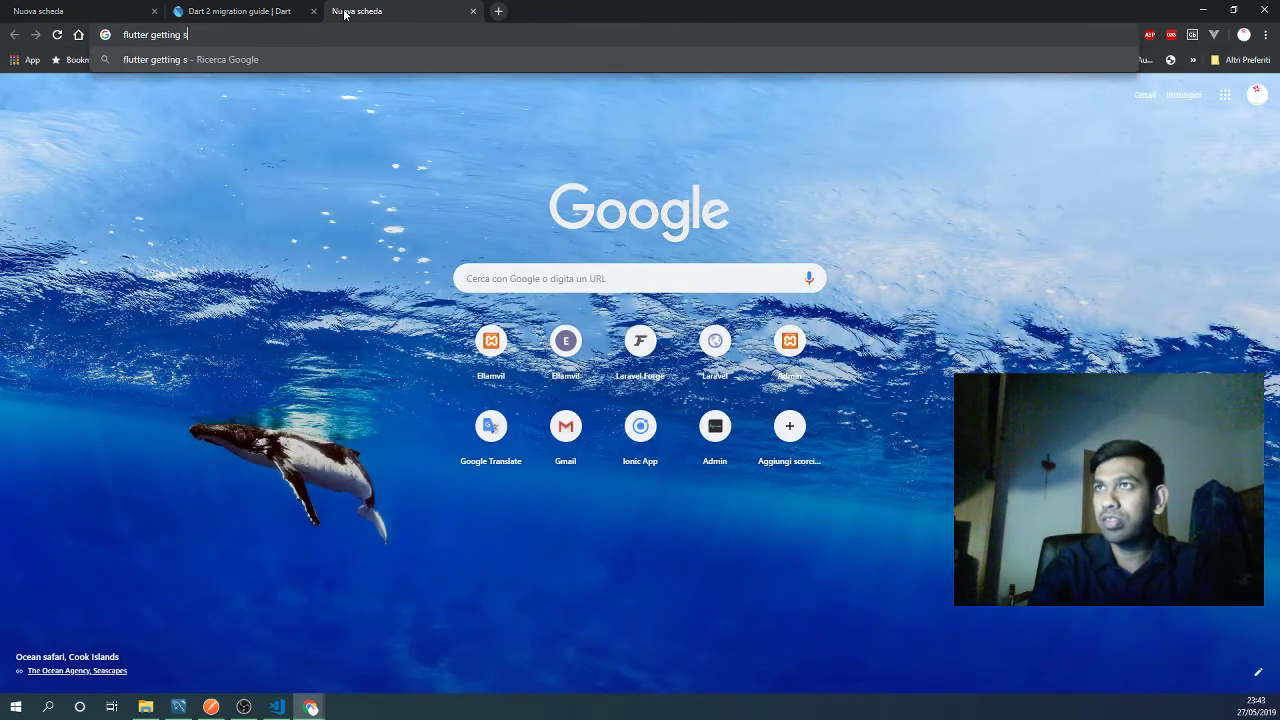
type("tarted with ")
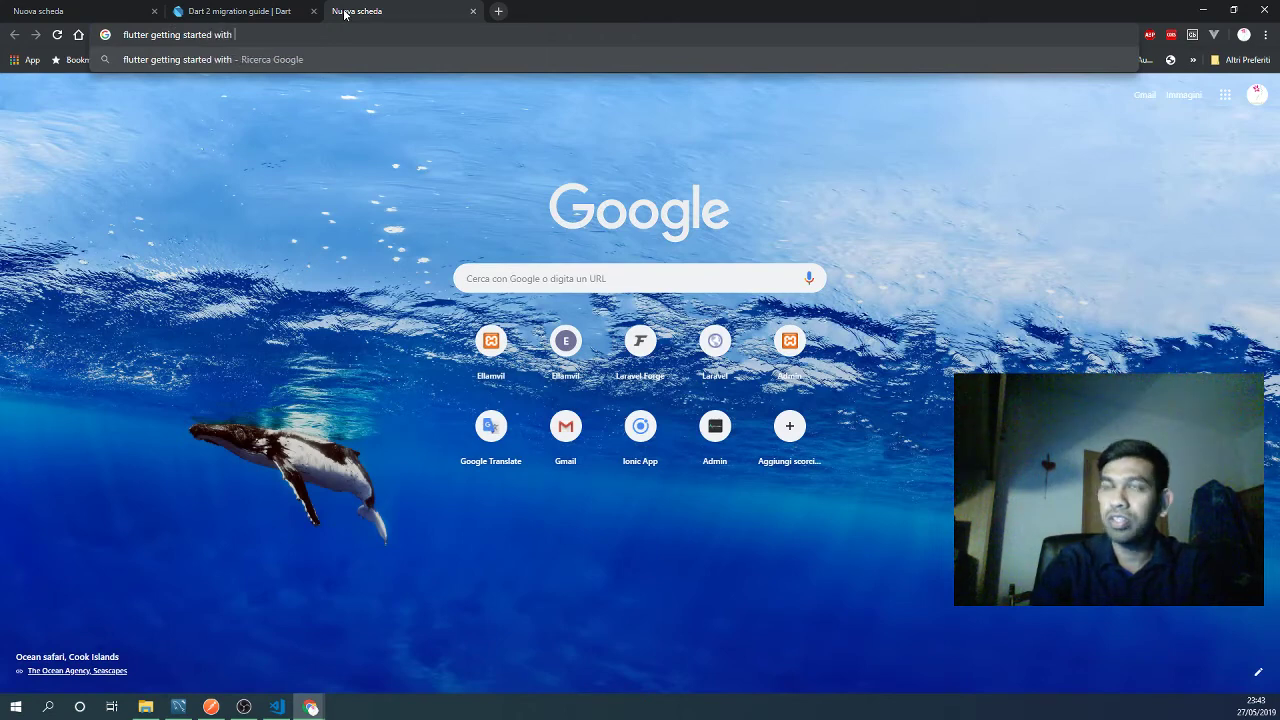
type("vscode")
key("Return")
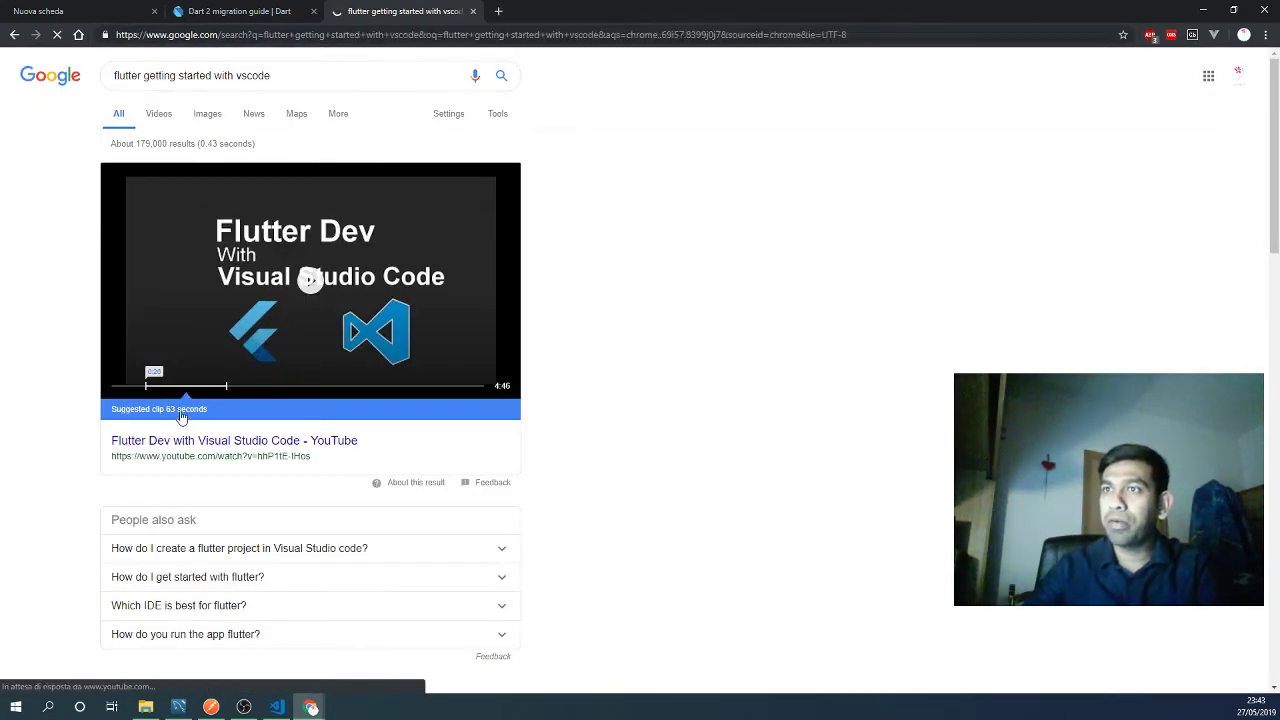
scroll(182, 405, "down", 2)
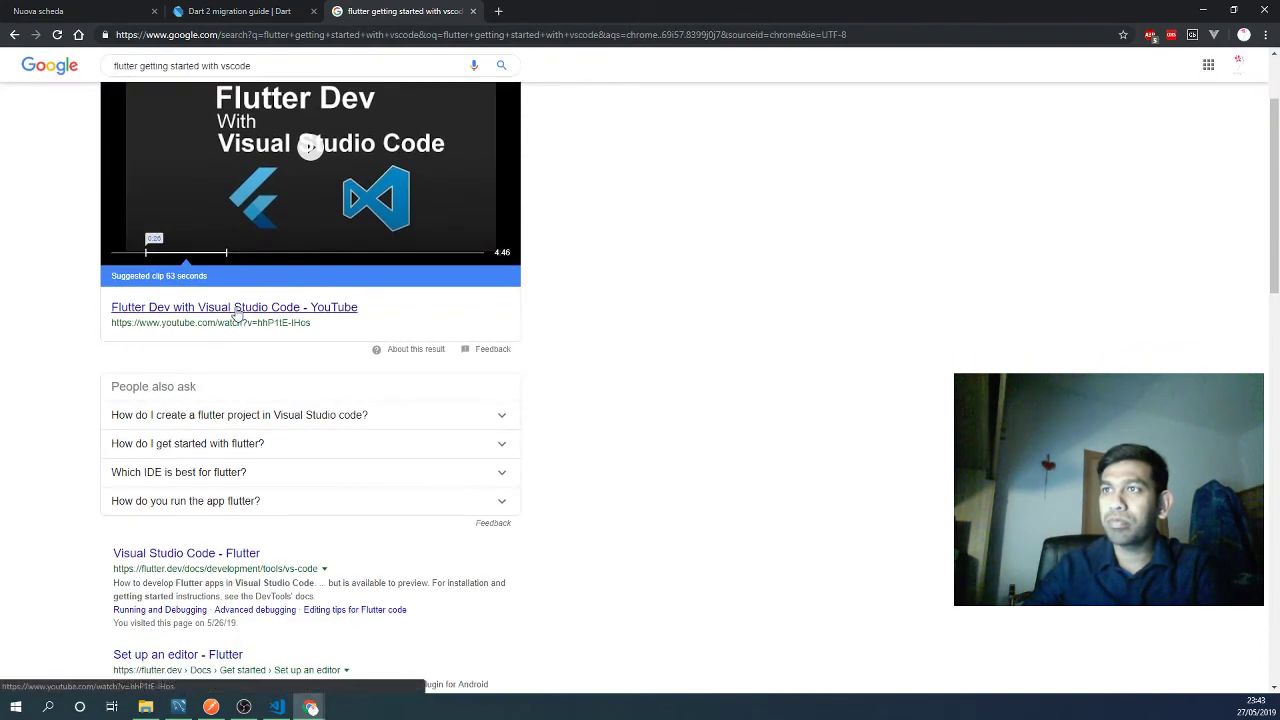